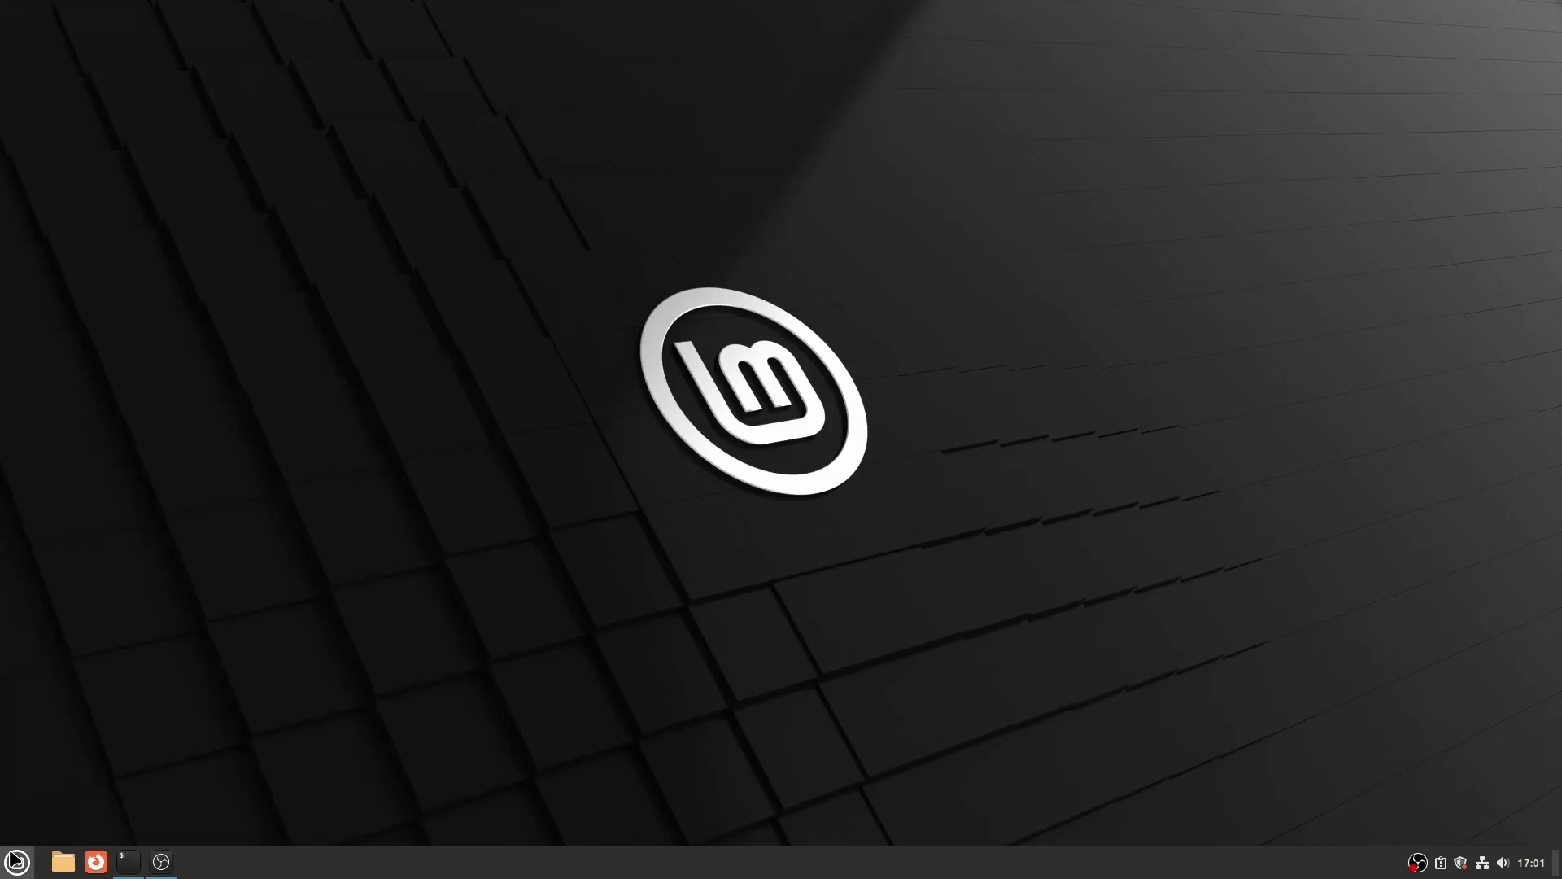
# - Launch Driver Manager from the Mint menu's Administration section and confirm 'No drivers needed'
pyautogui.click(17, 861)
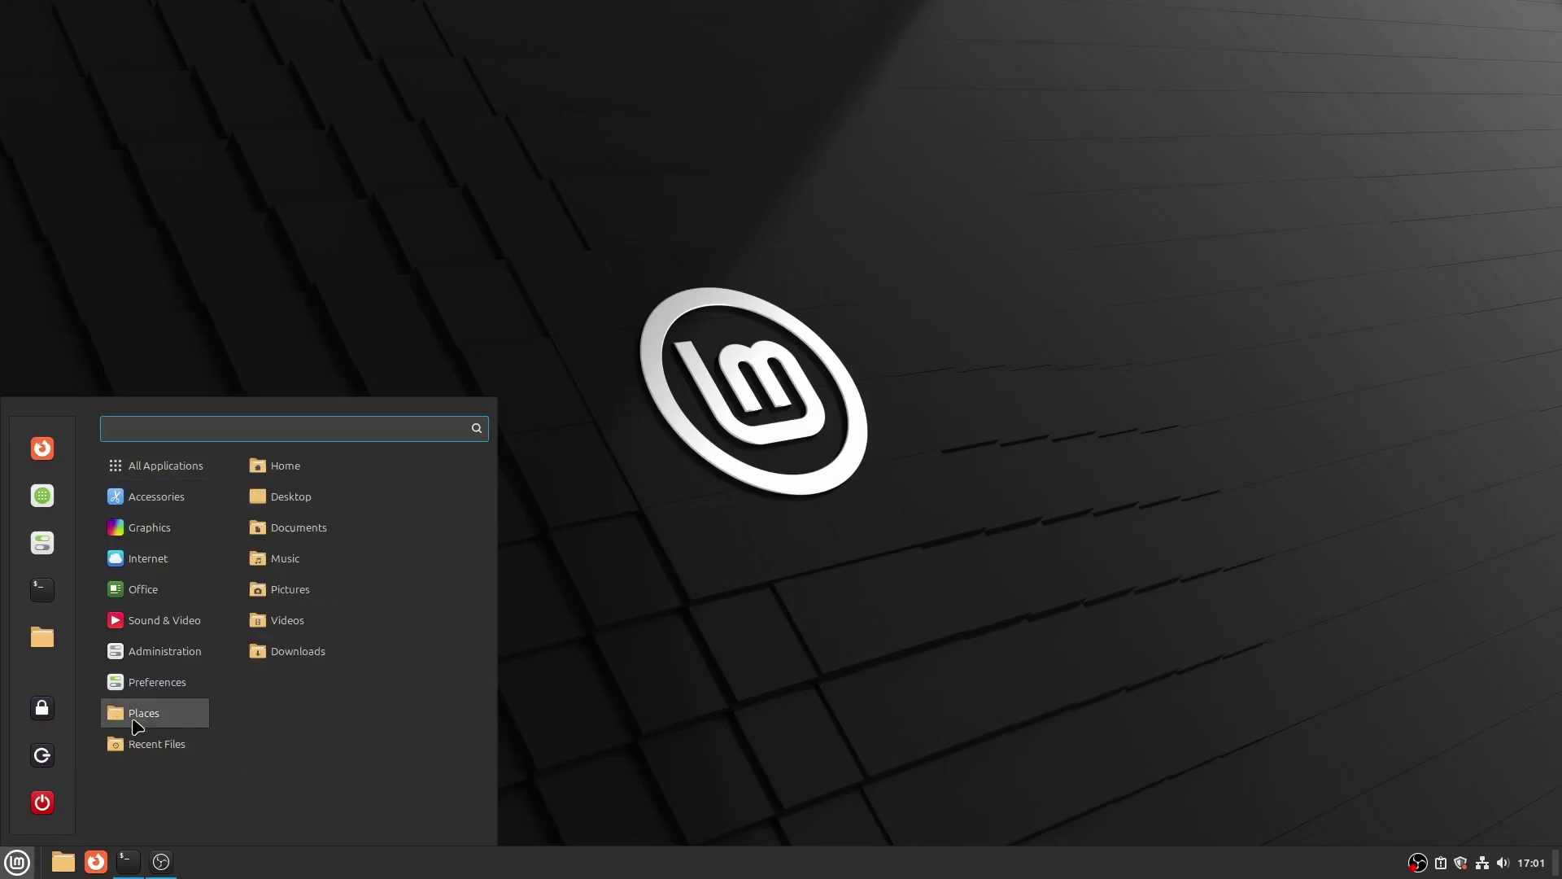
pyautogui.moveTo(181, 654)
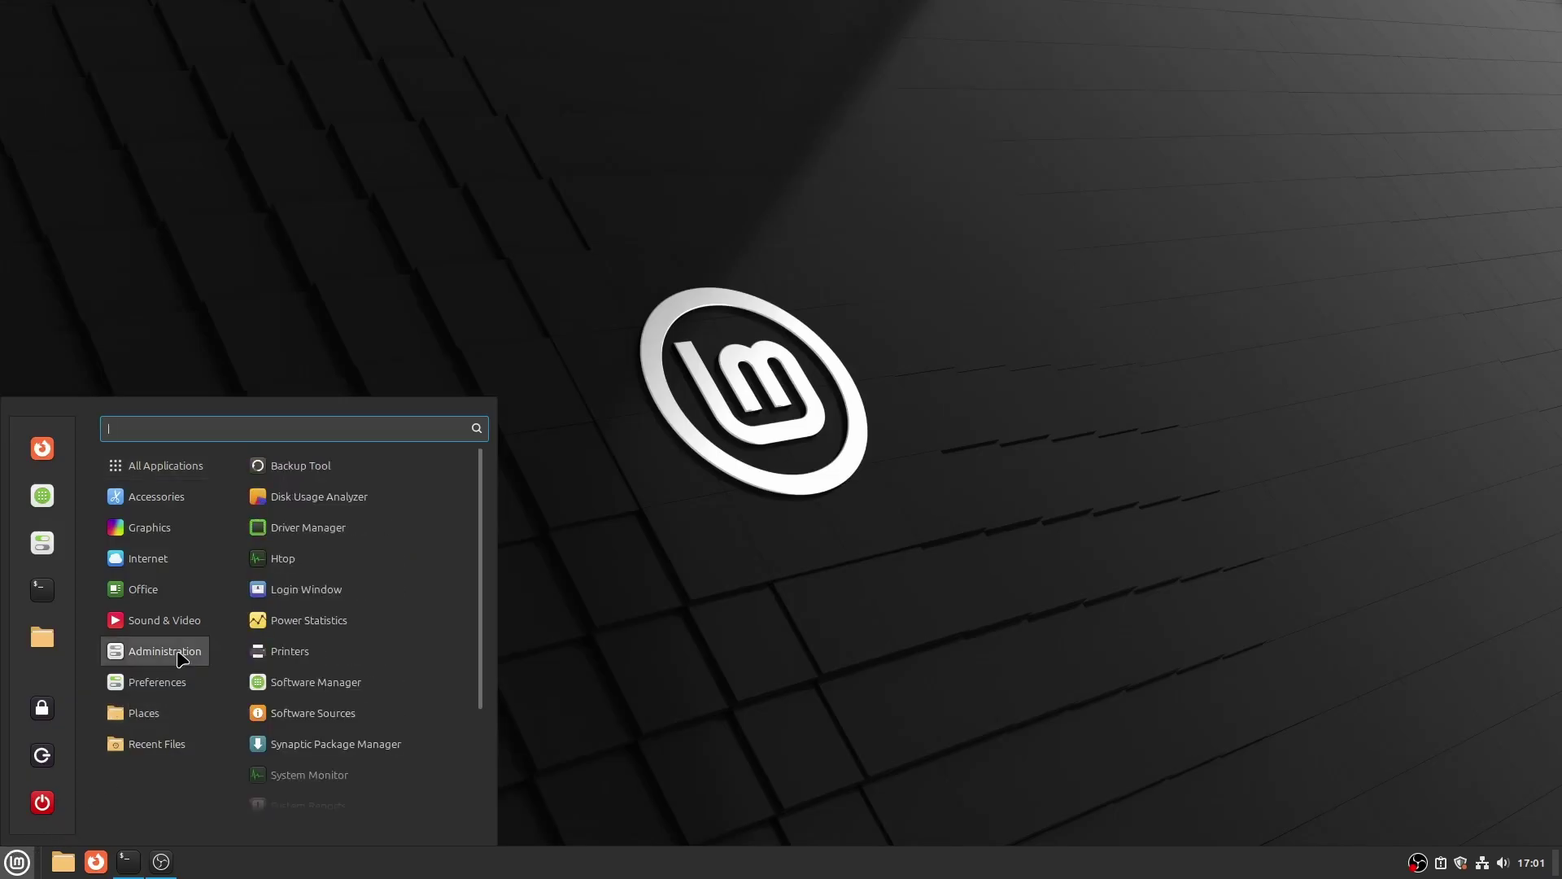
pyautogui.click(377, 527)
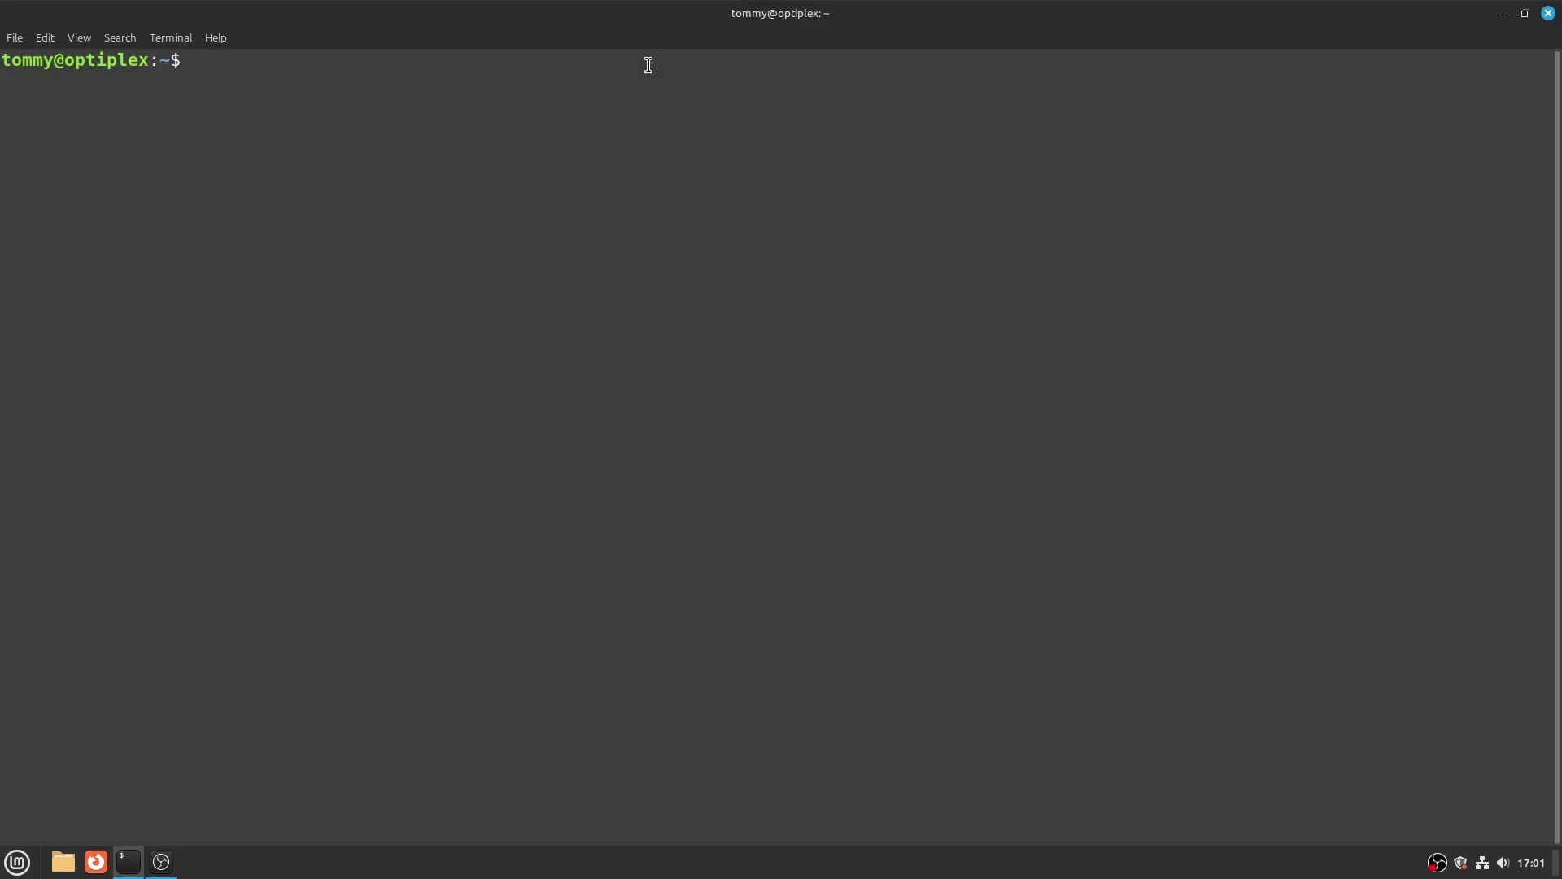
# - Run lspci | grep VGA and highlight the AMD Lexa PRO Radeon controller line
pyautogui.write('lspci | grep ')
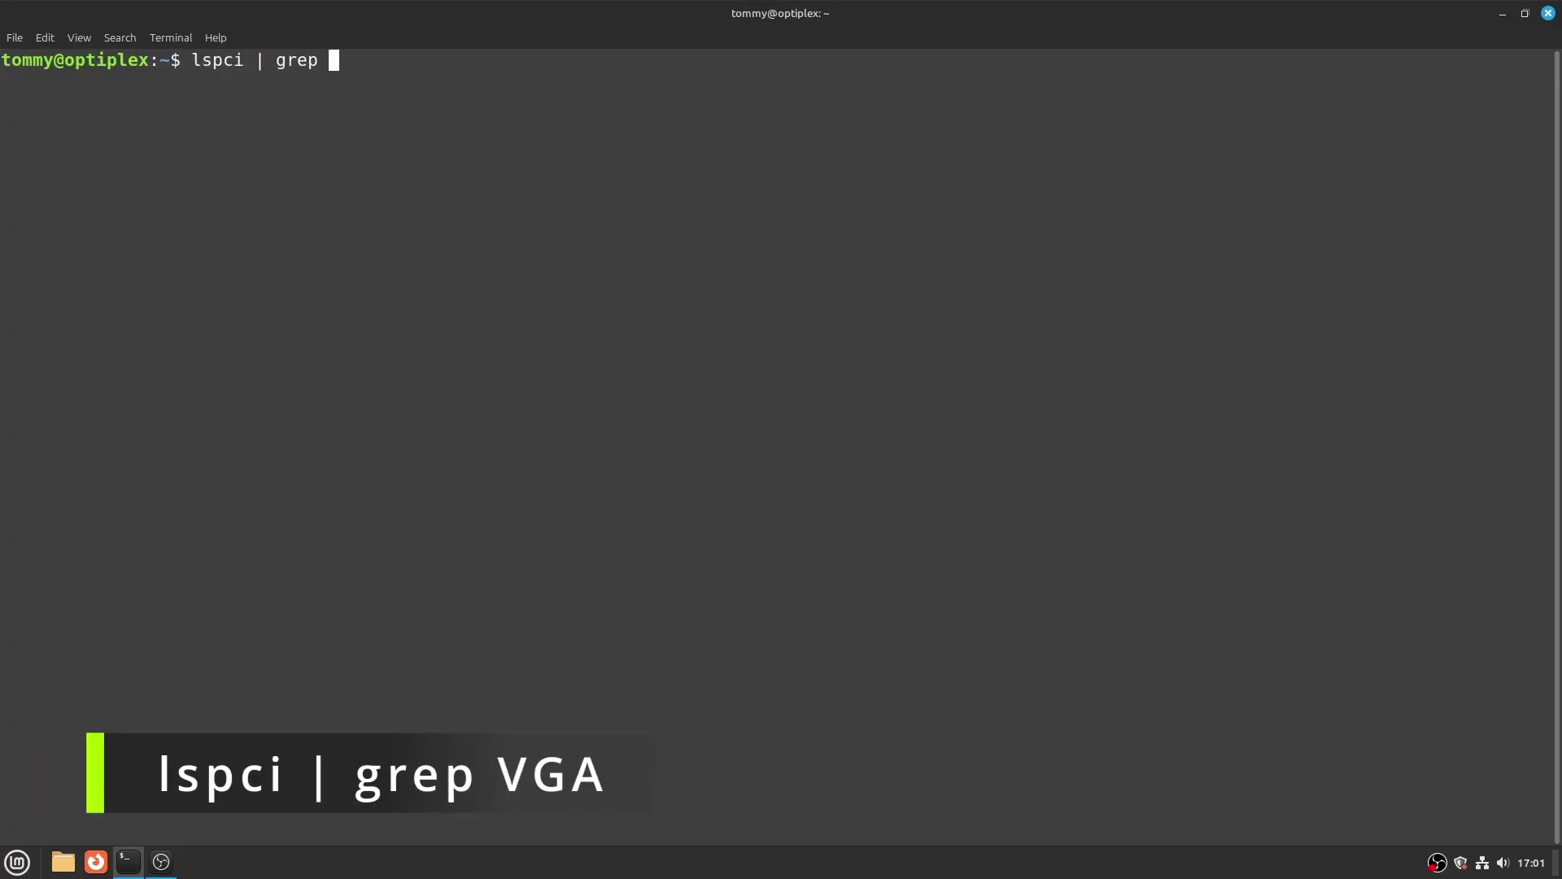
pyautogui.write('VGA')
pyautogui.press('Return')
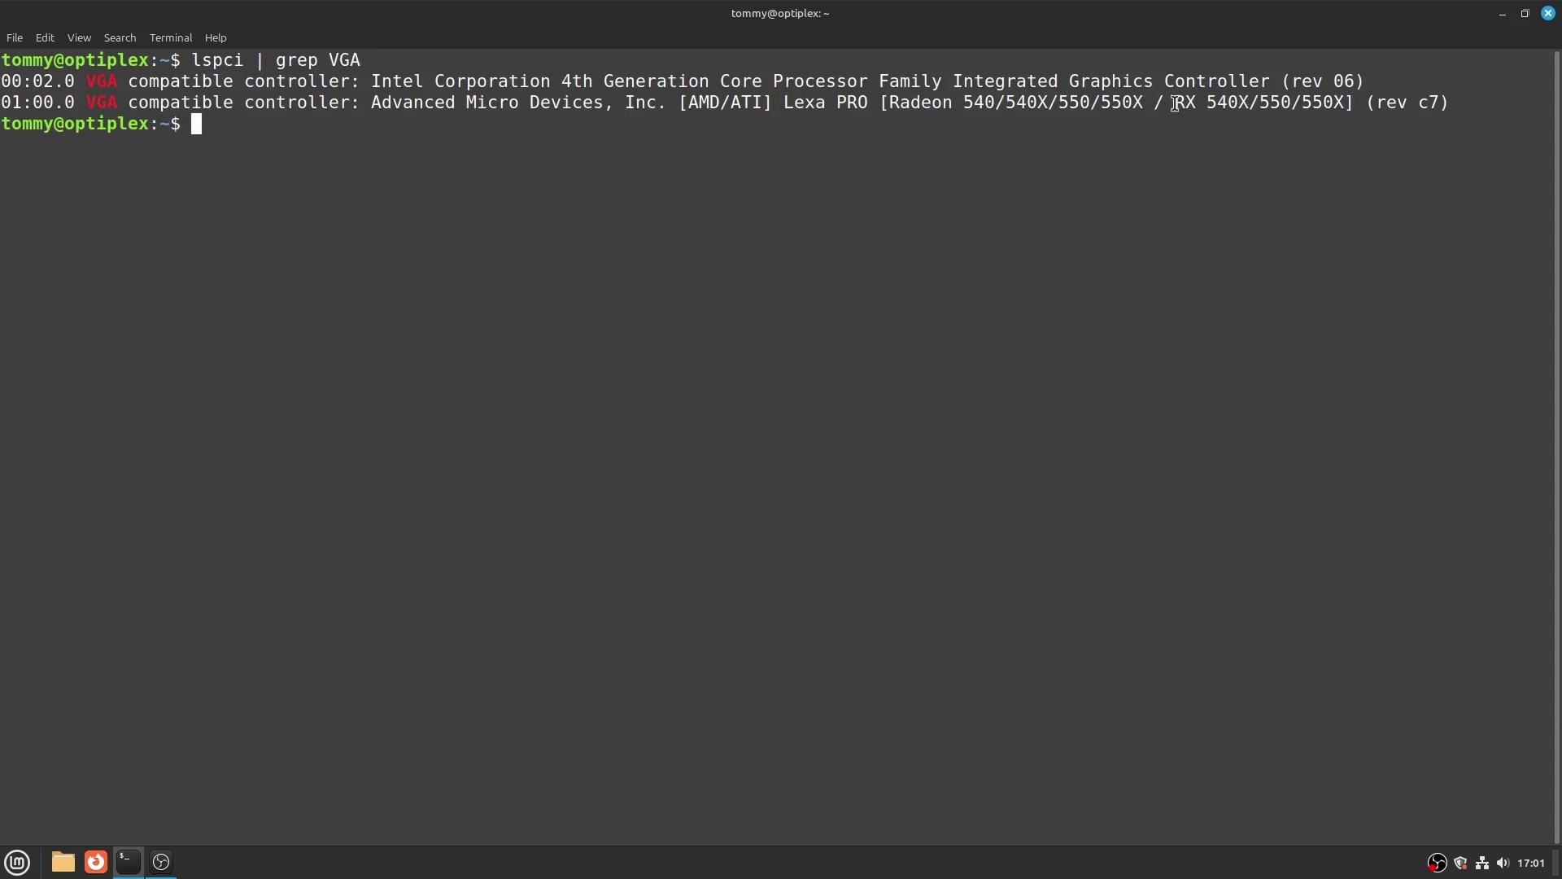
pyautogui.moveTo(1460, 103); pyautogui.dragTo(2, 96)
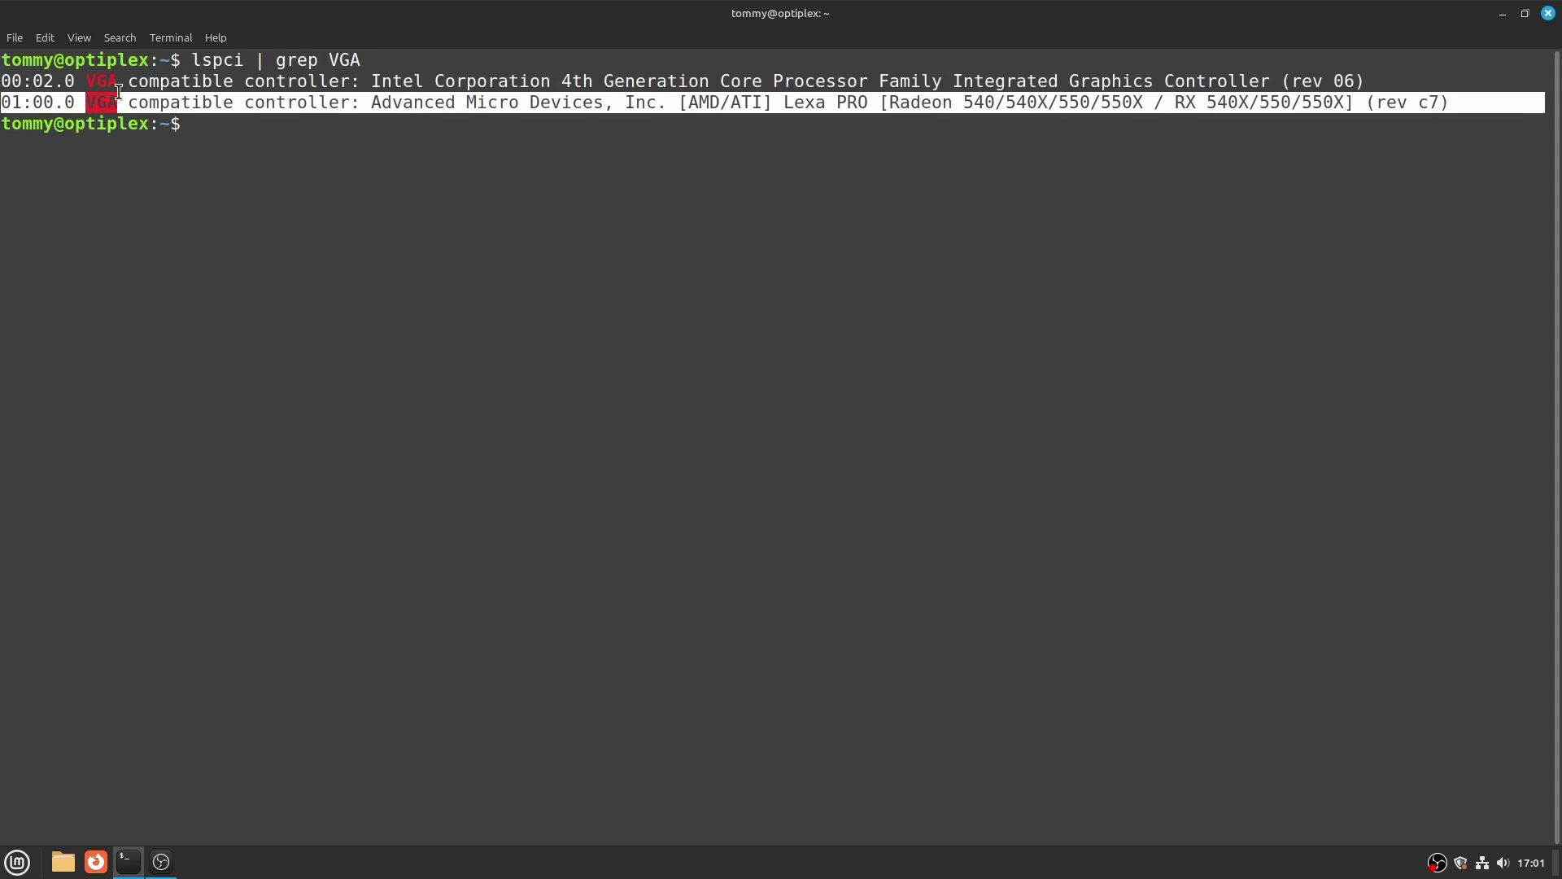
# - Run glxinfo -B and highlight the Intel HD Graphics 4400 OpenGL renderer line
pyautogui.write('glxinfo -B')
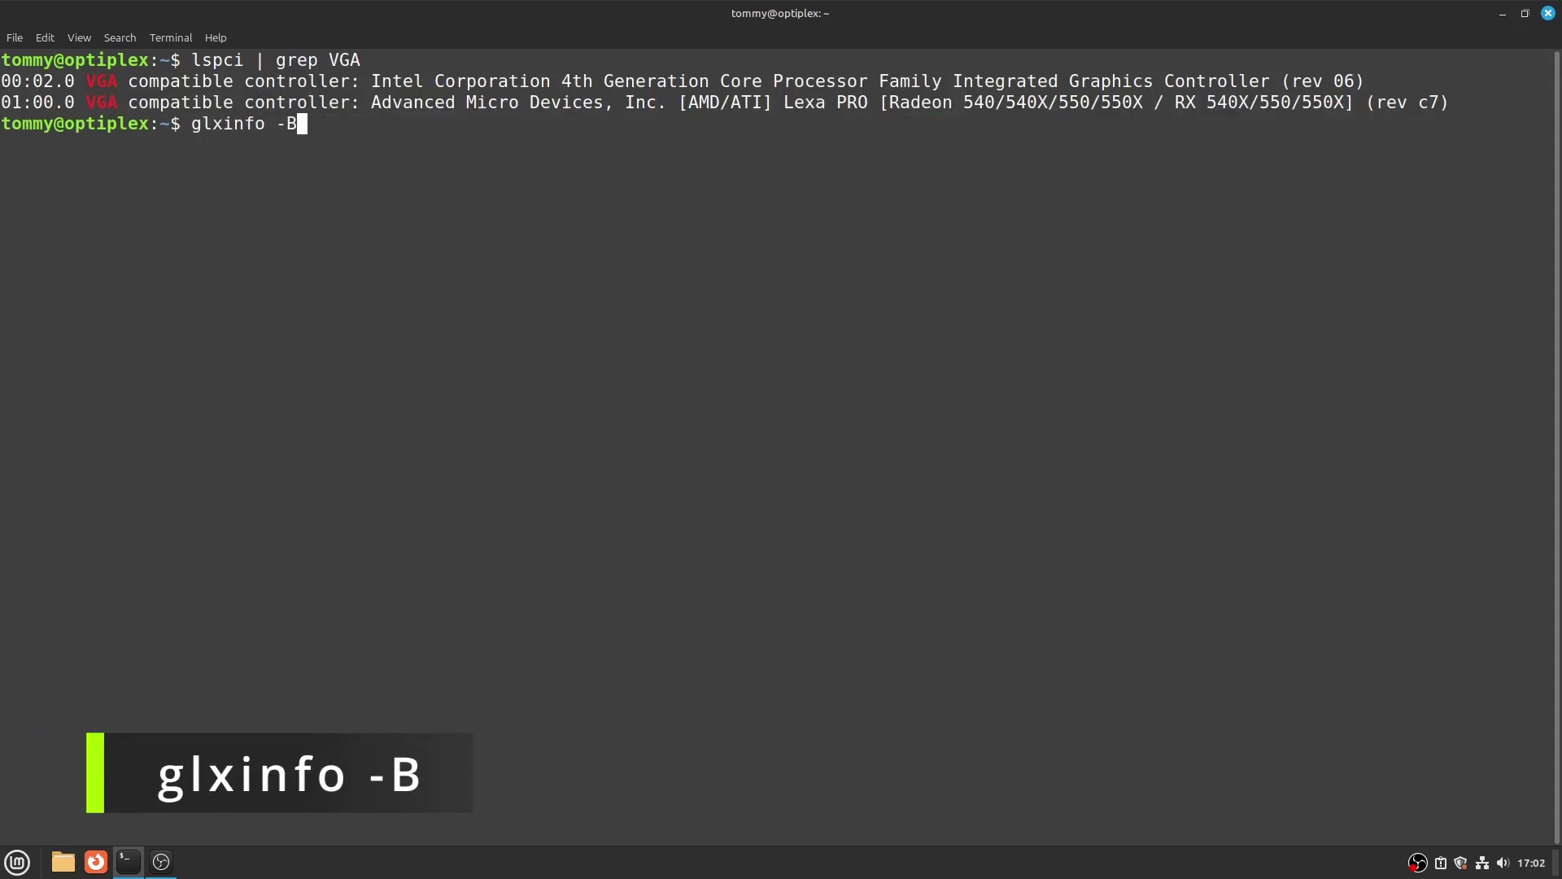
pyautogui.press('Return')
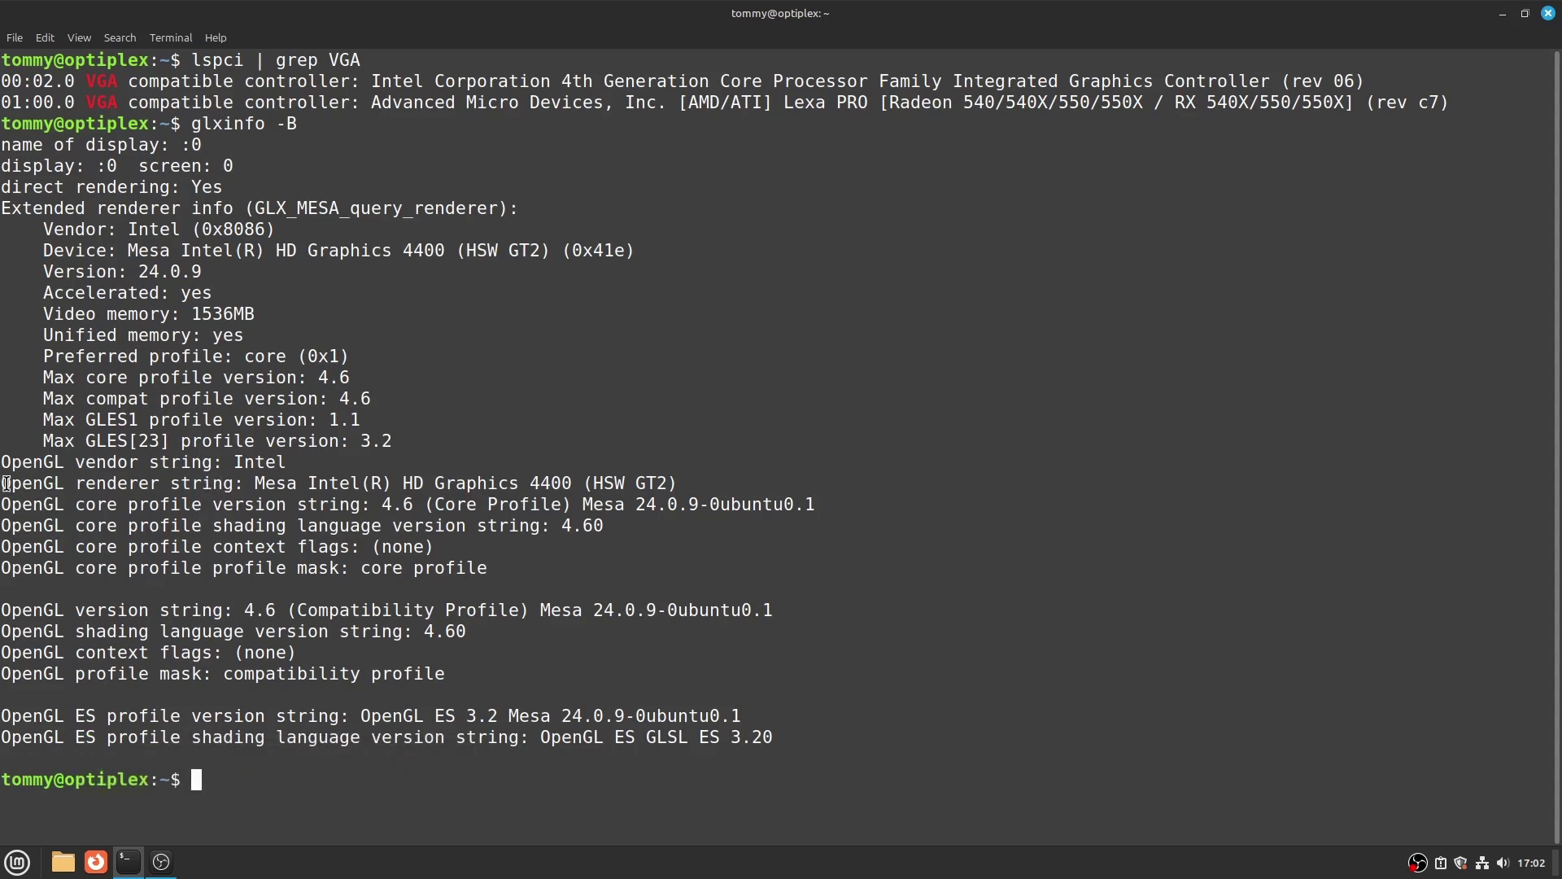
pyautogui.moveTo(13, 484); pyautogui.dragTo(670, 480)
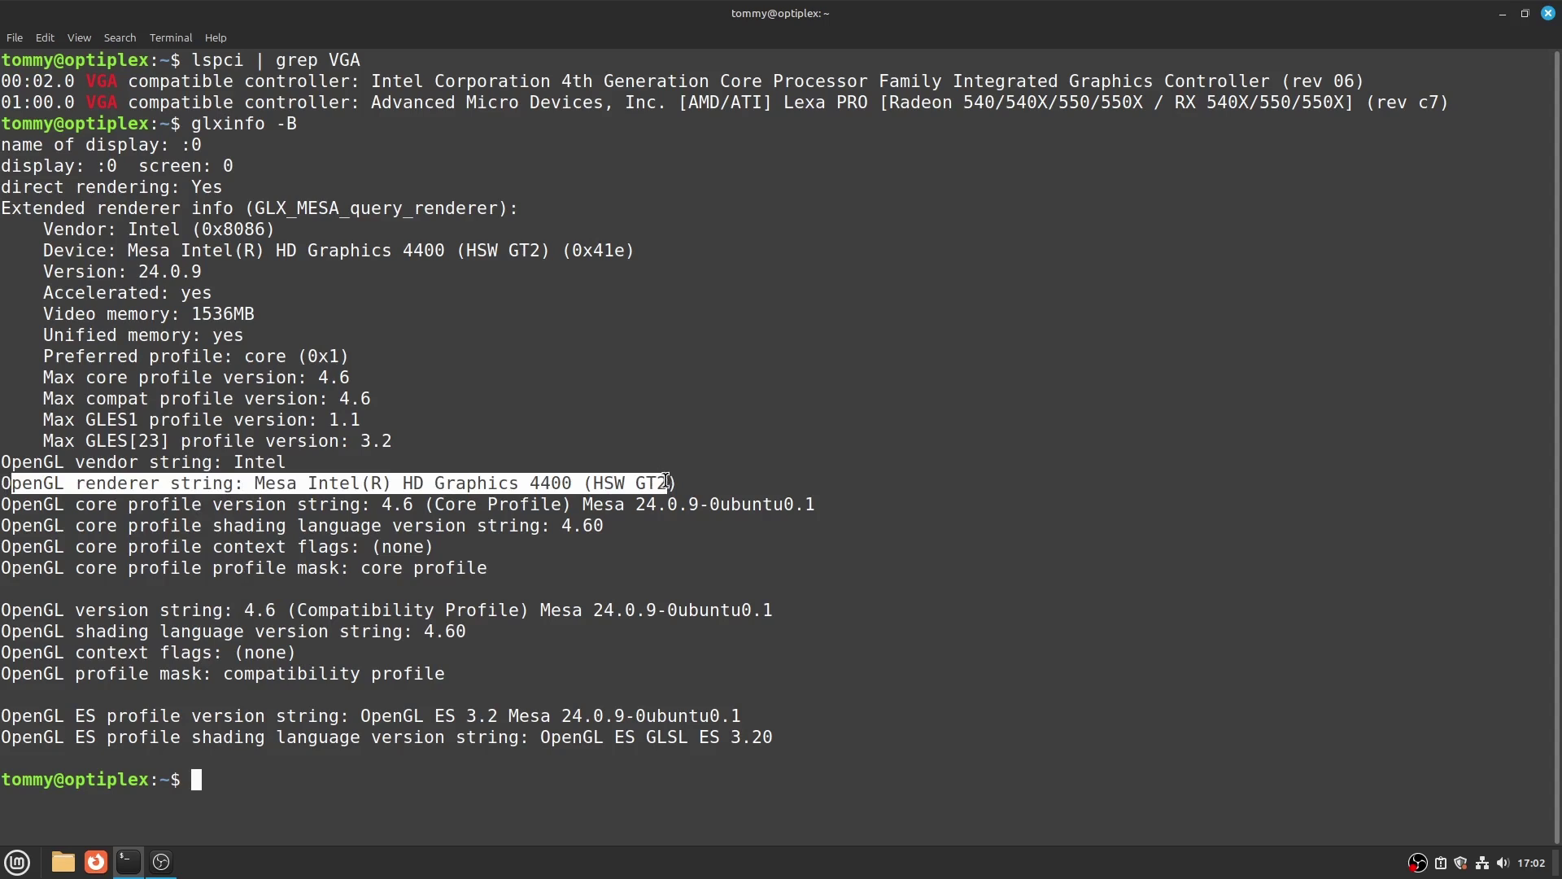
# - Summarize the graphics devices with inxi -G, then start the glmark2 benchmark
pyautogui.write('inxi -')
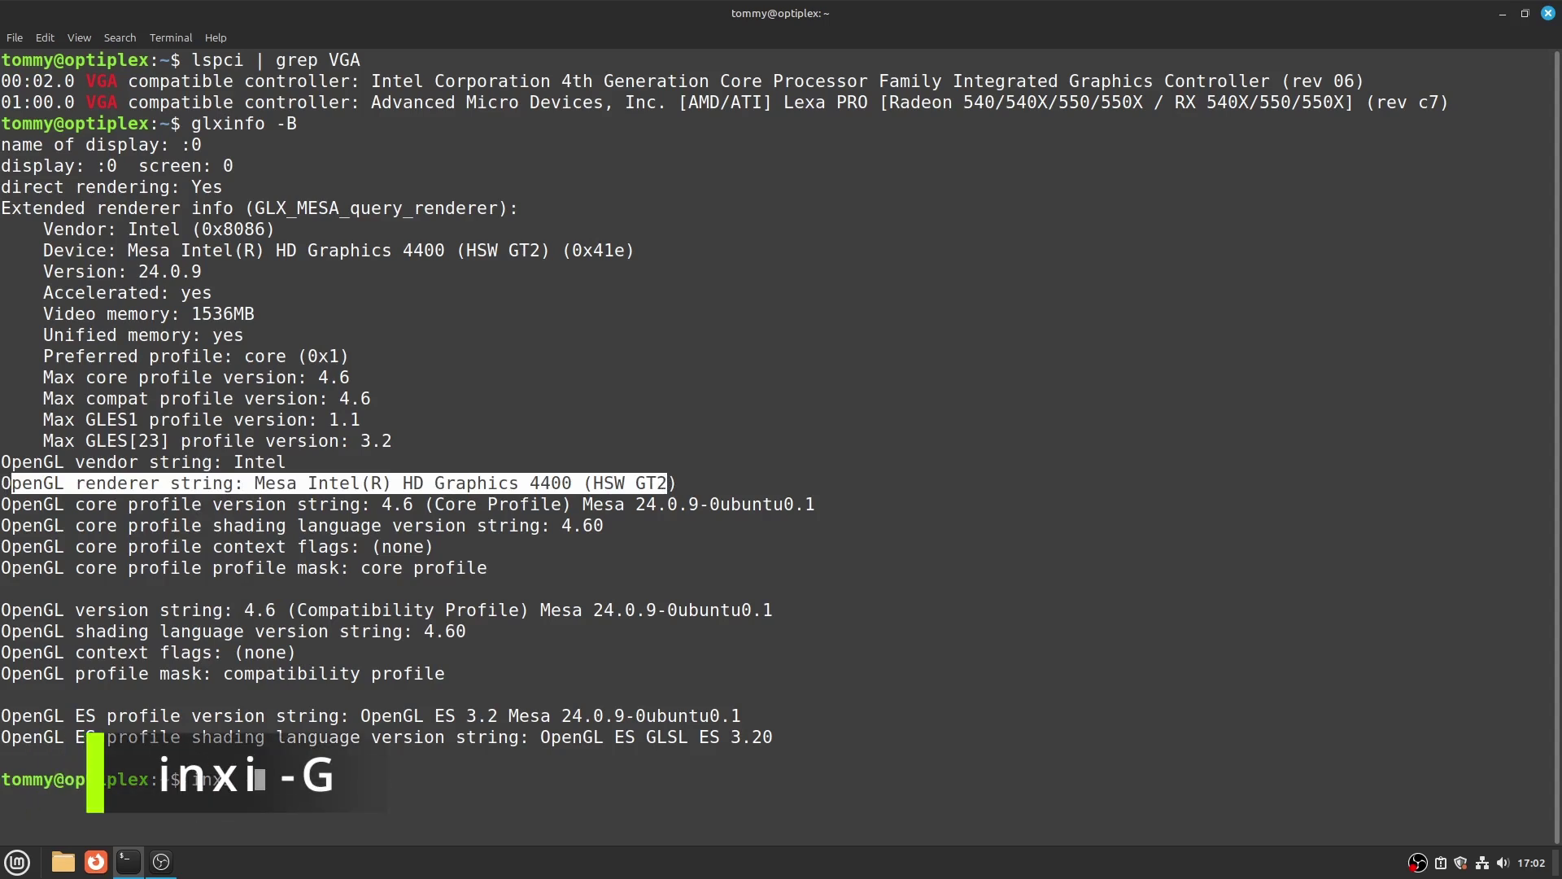
pyautogui.write('G')
pyautogui.press('Return')
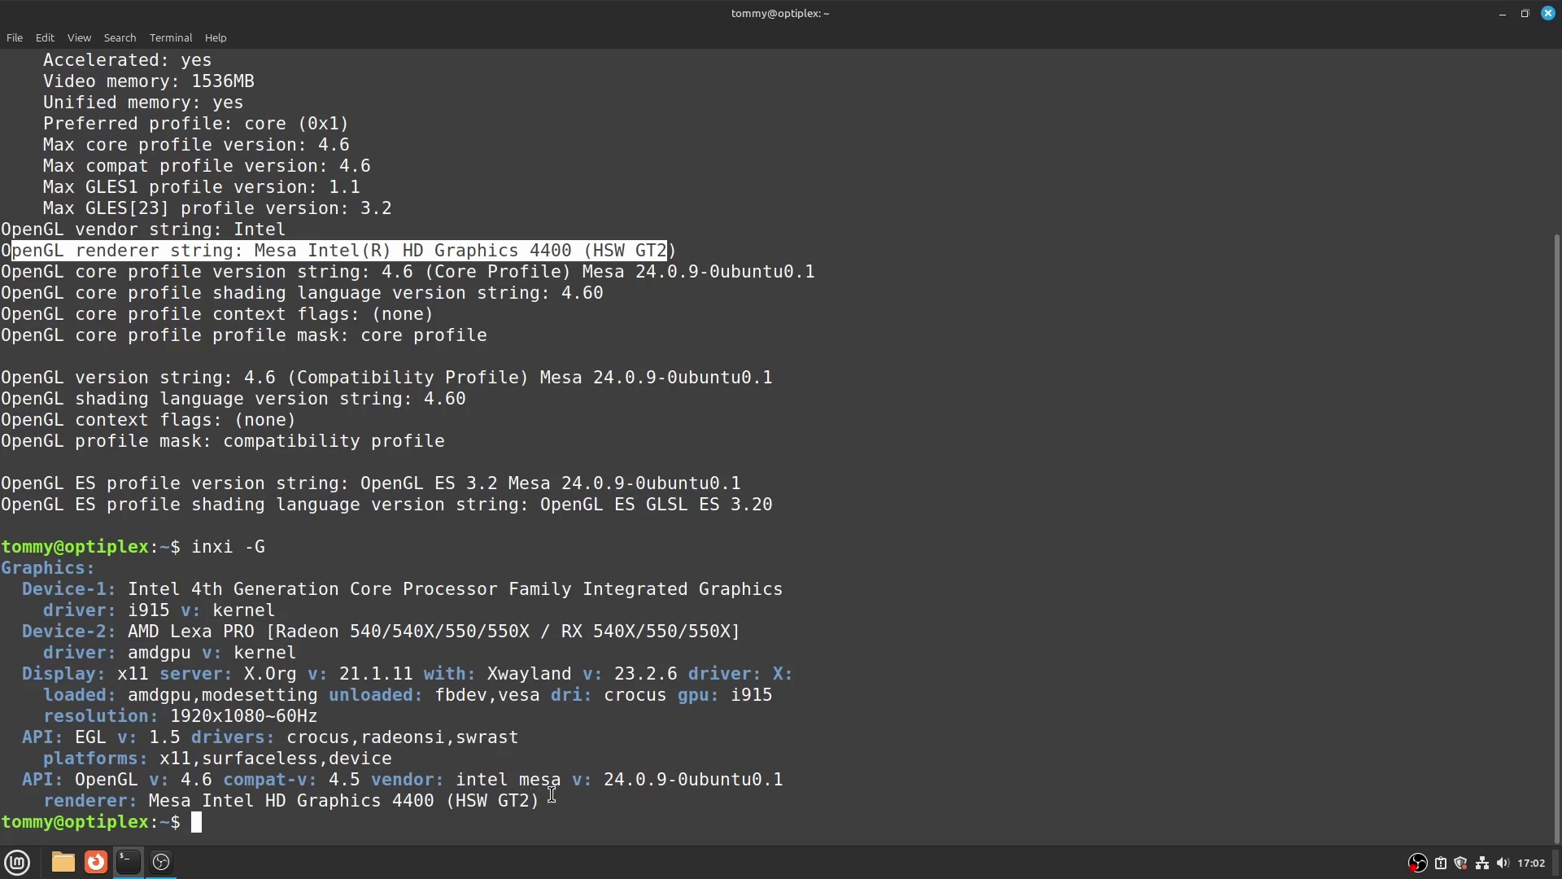
pyautogui.write('glmark2')
pyautogui.press('Return')
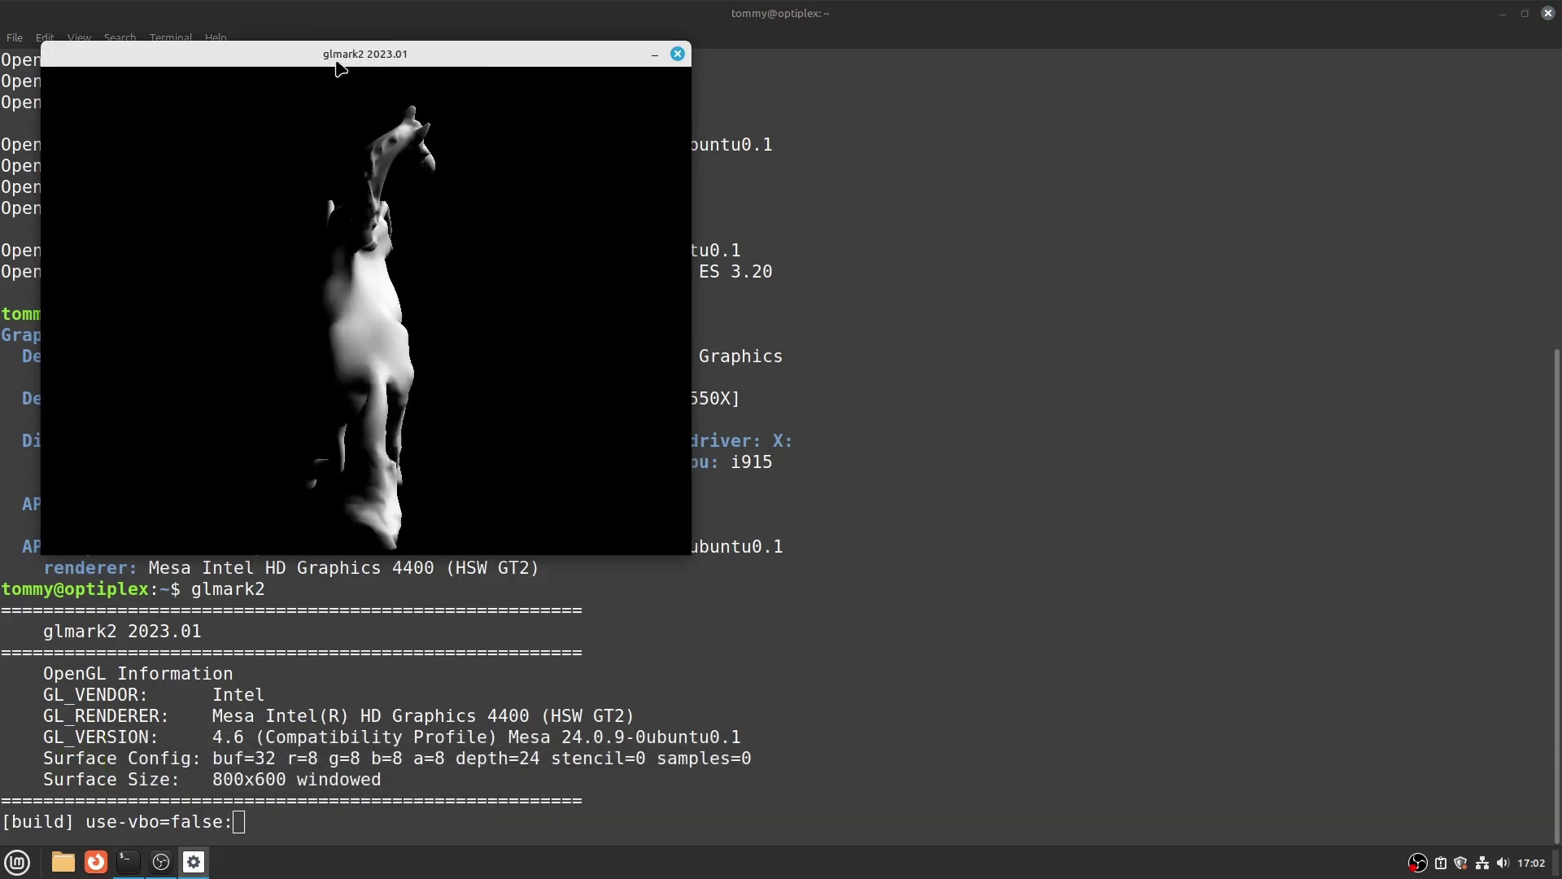
# - Let glmark2 log 485 FPS on the build test beside the terminal, then interrupt it
pyautogui.moveTo(337, 60); pyautogui.dragTo(1104, 132)
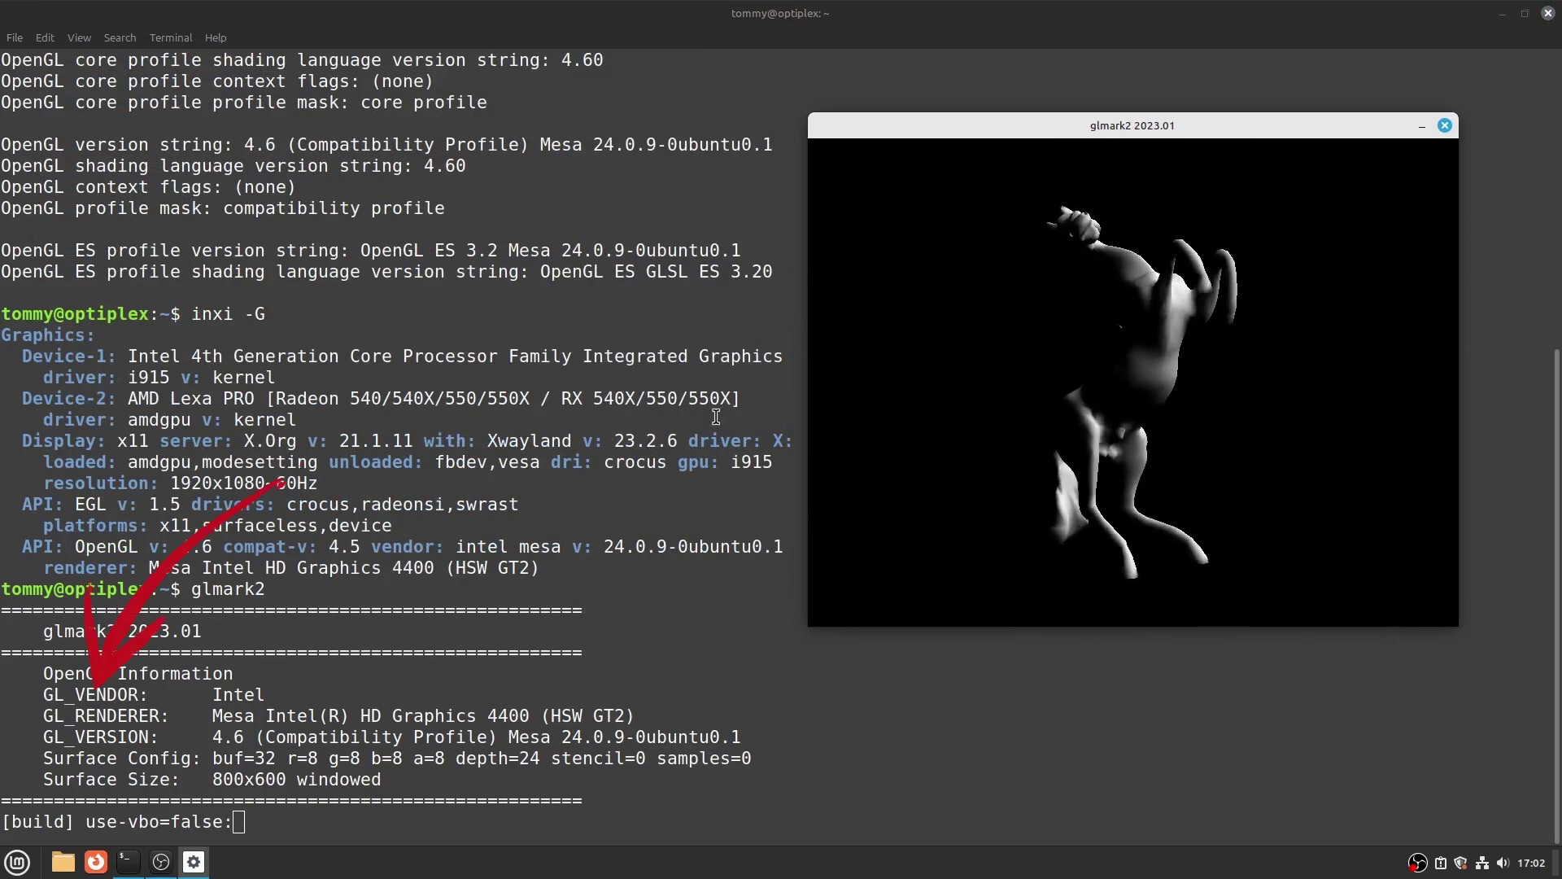
pyautogui.click(495, 653)
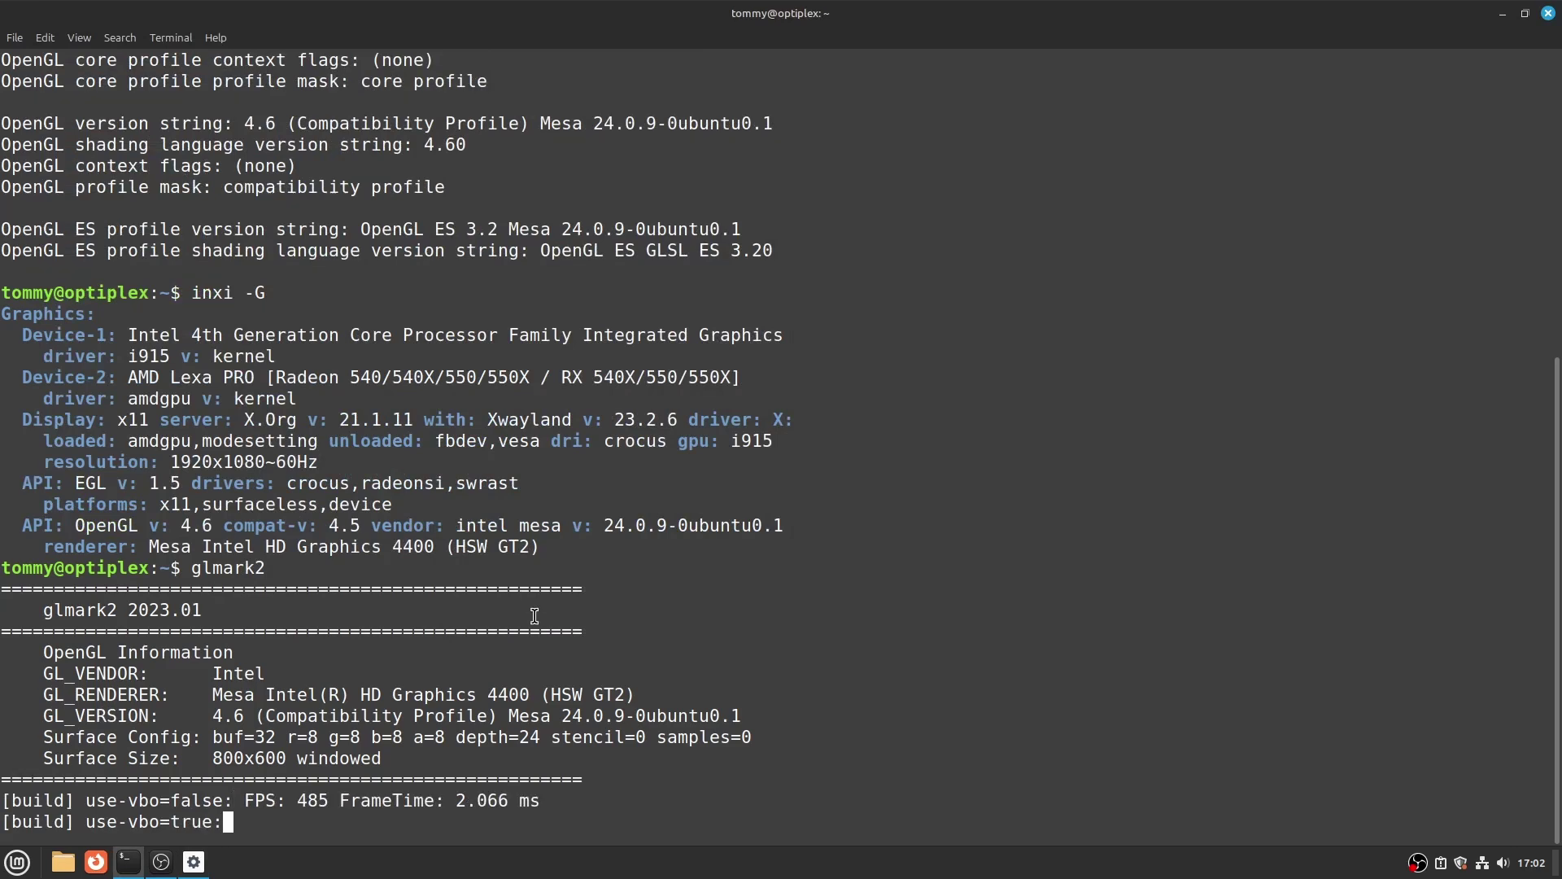
pyautogui.hotkey('ctrl', 'c')
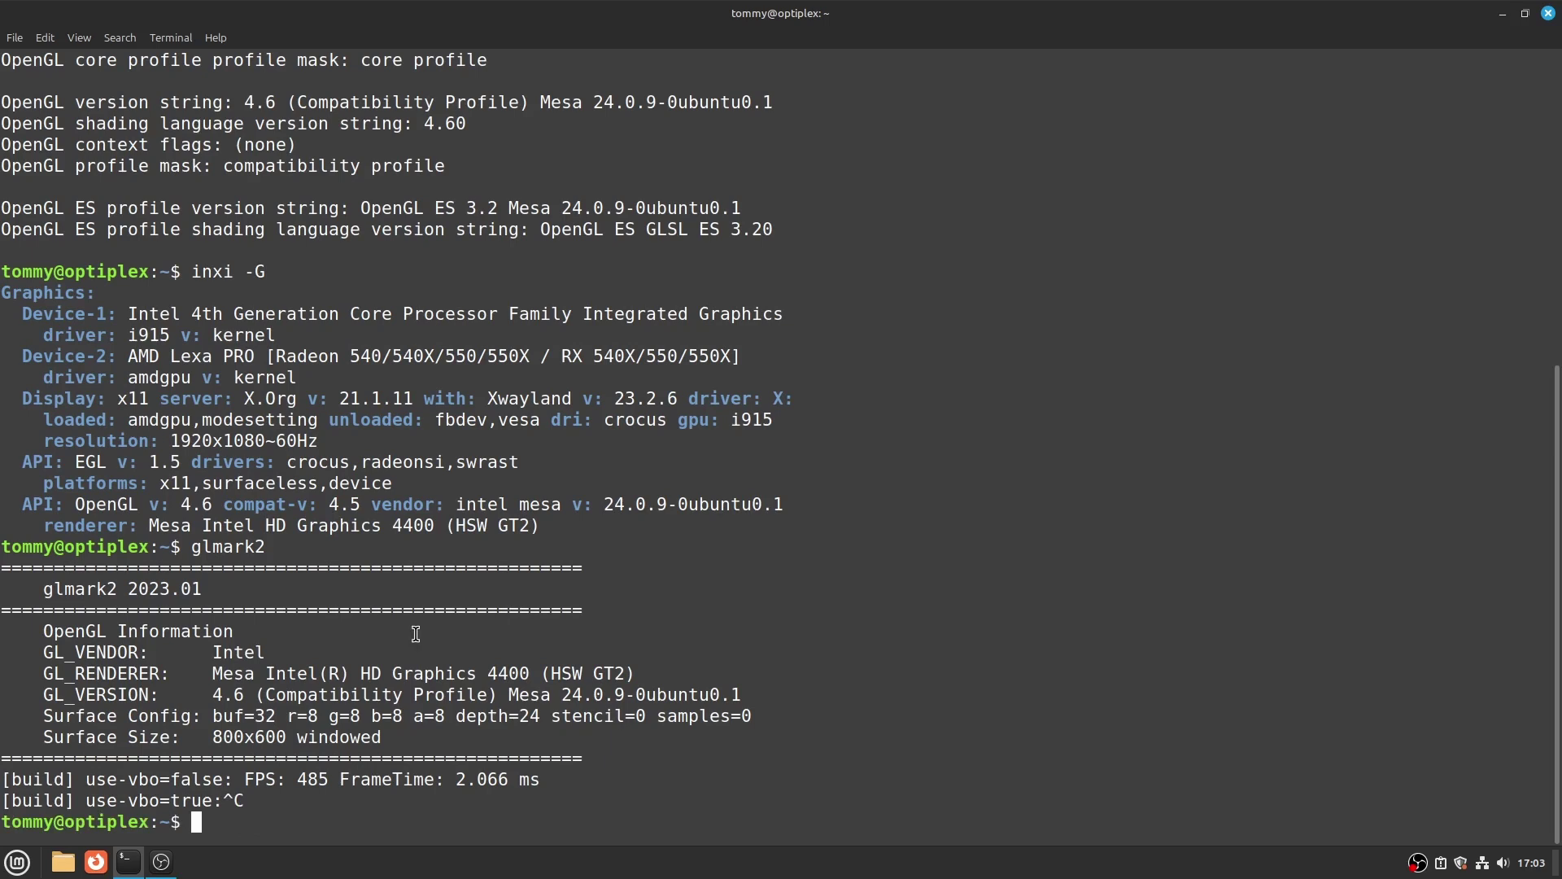
# - Run DRI_PRIME=1 glmark2 on the AMD Radeon RX 550 and highlight its renderer line
pyautogui.write('DRI_PRIME=1 ')
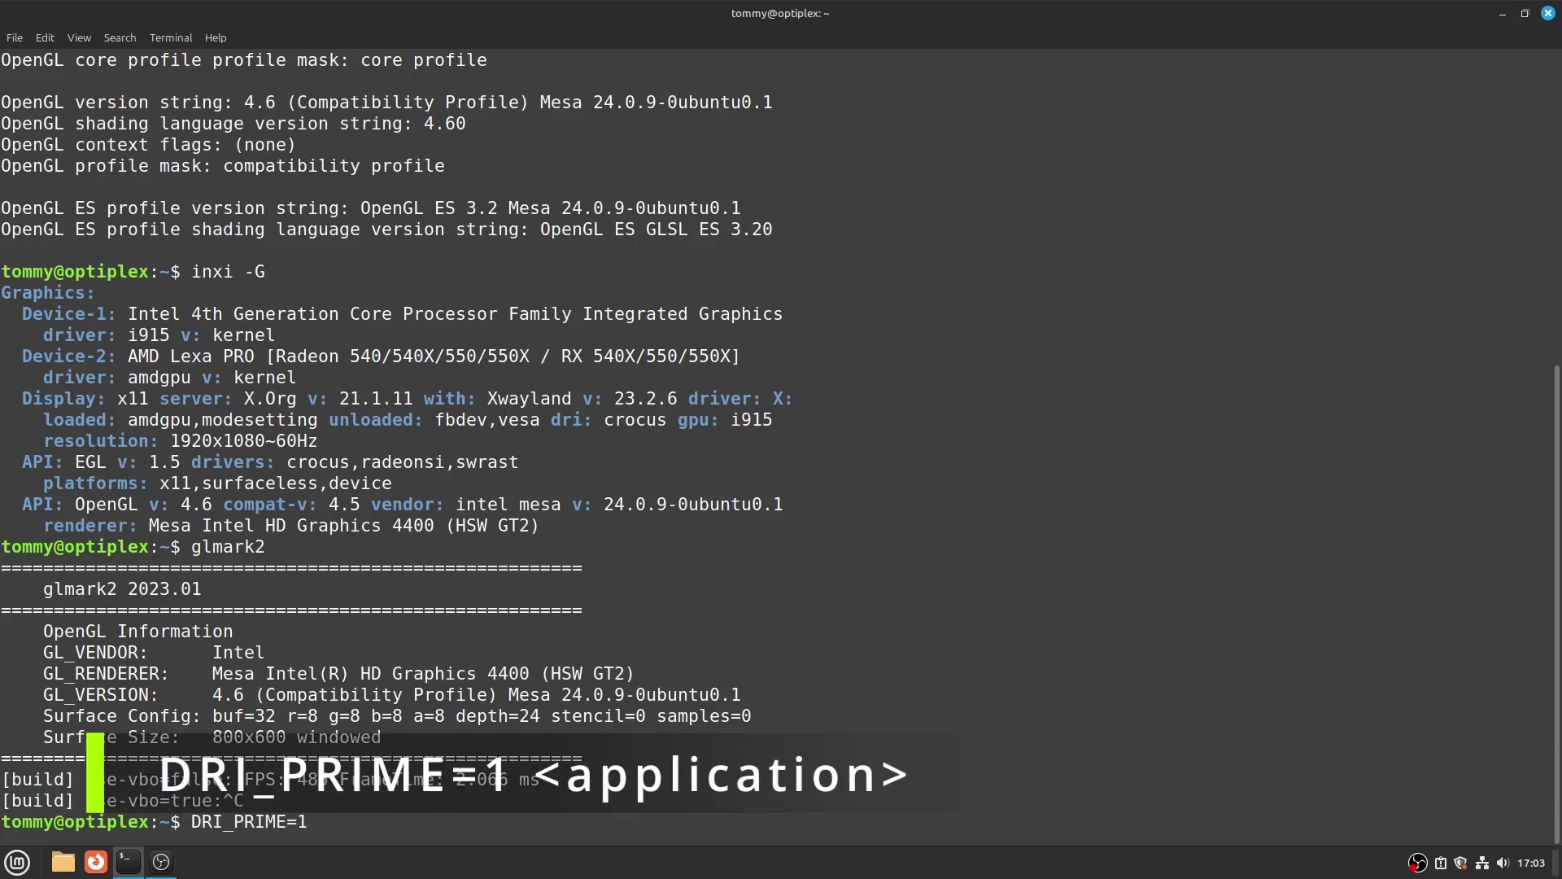
pyautogui.write('glmark2')
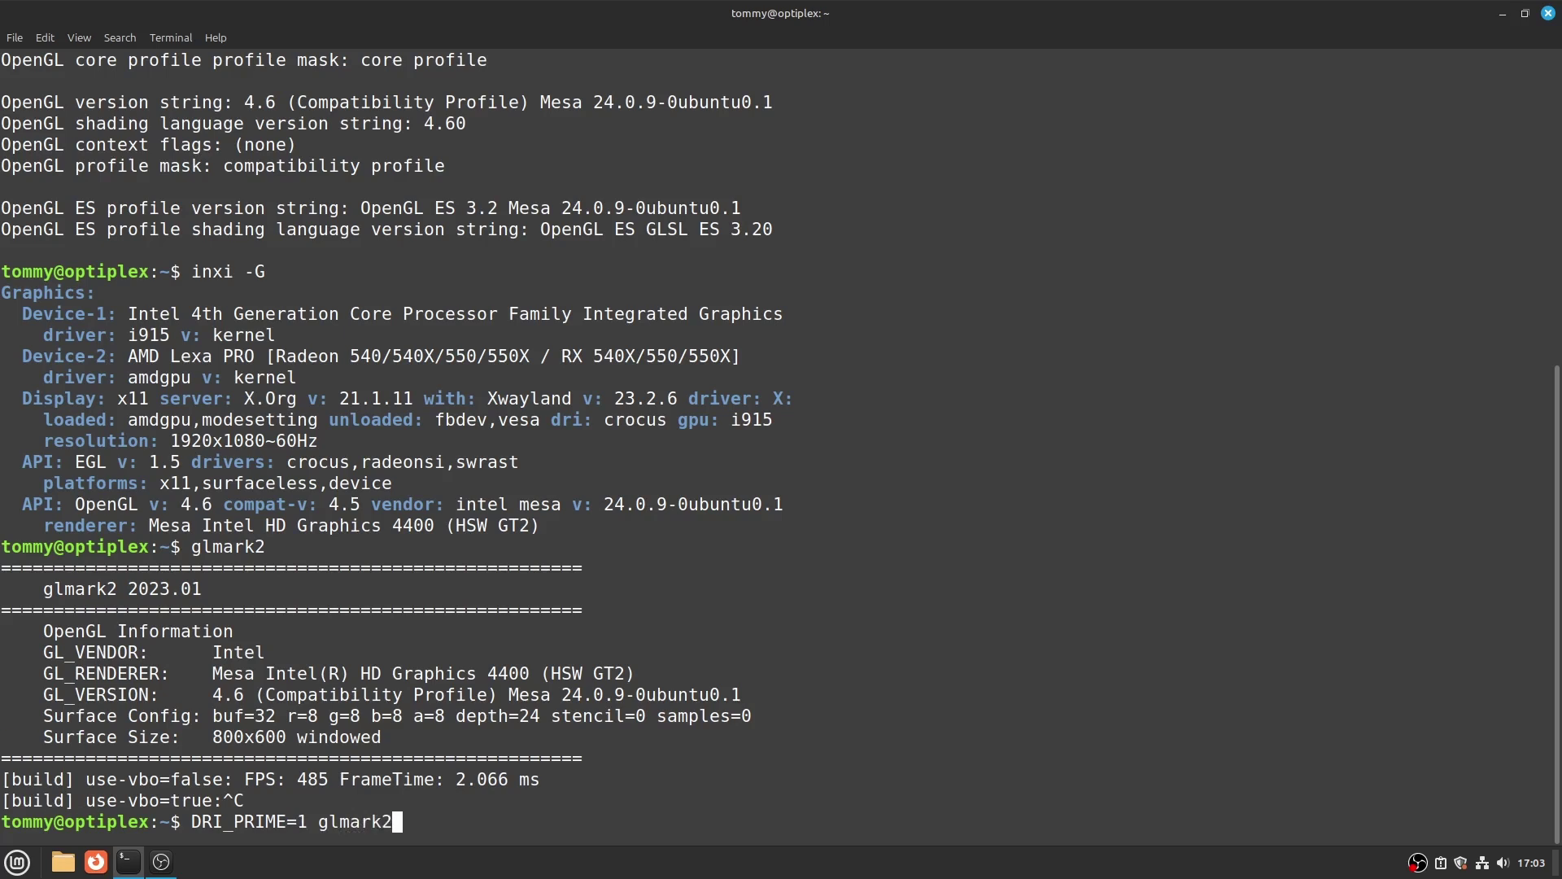
pyautogui.press('Return')
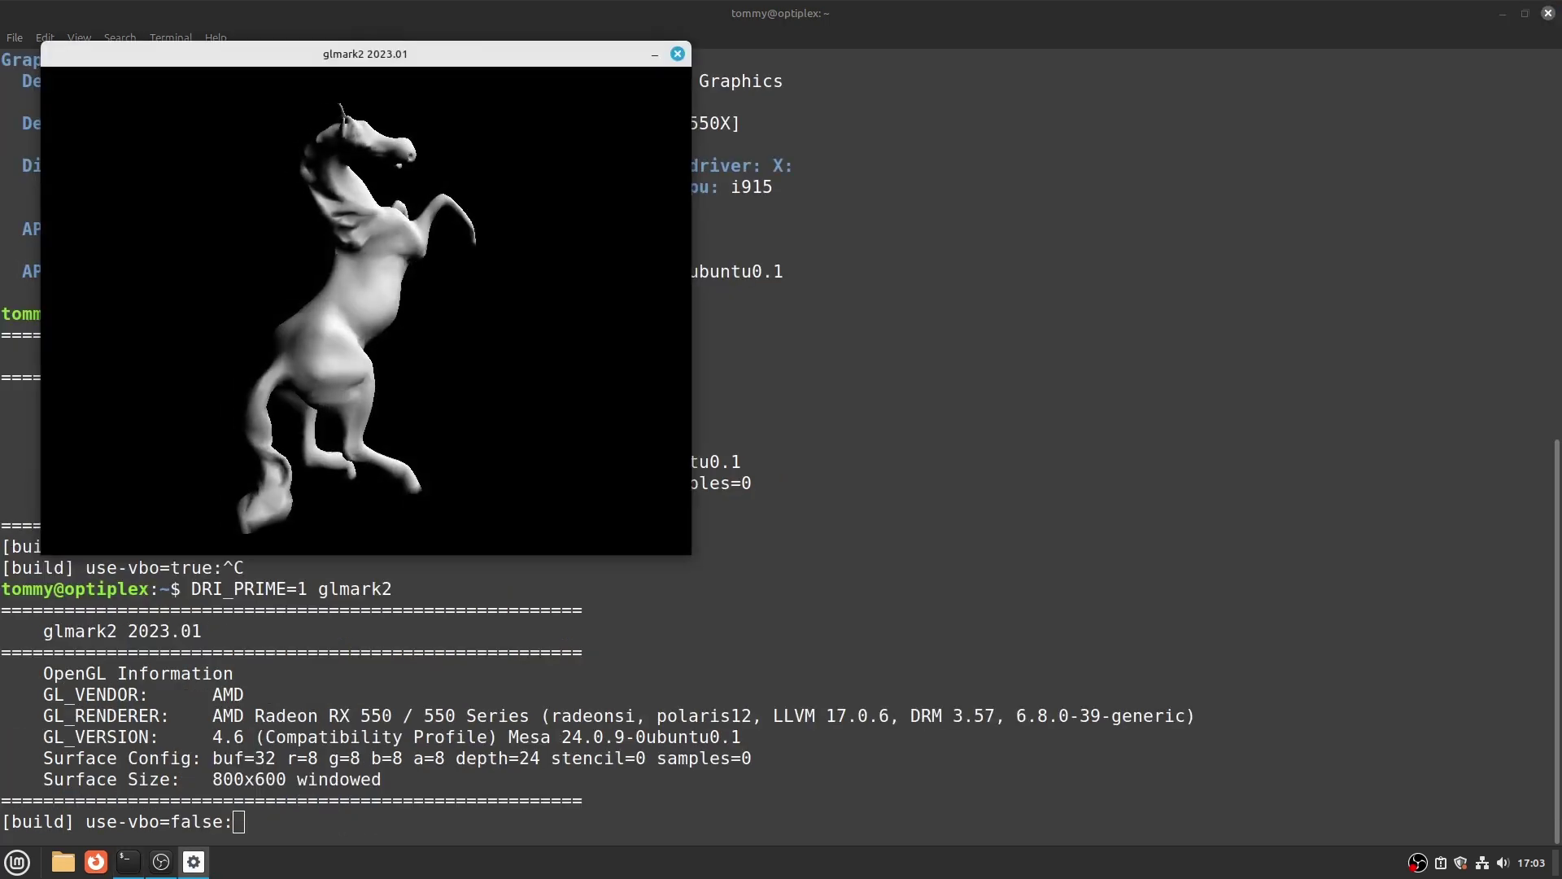
pyautogui.moveTo(481, 57); pyautogui.dragTo(1344, 67)
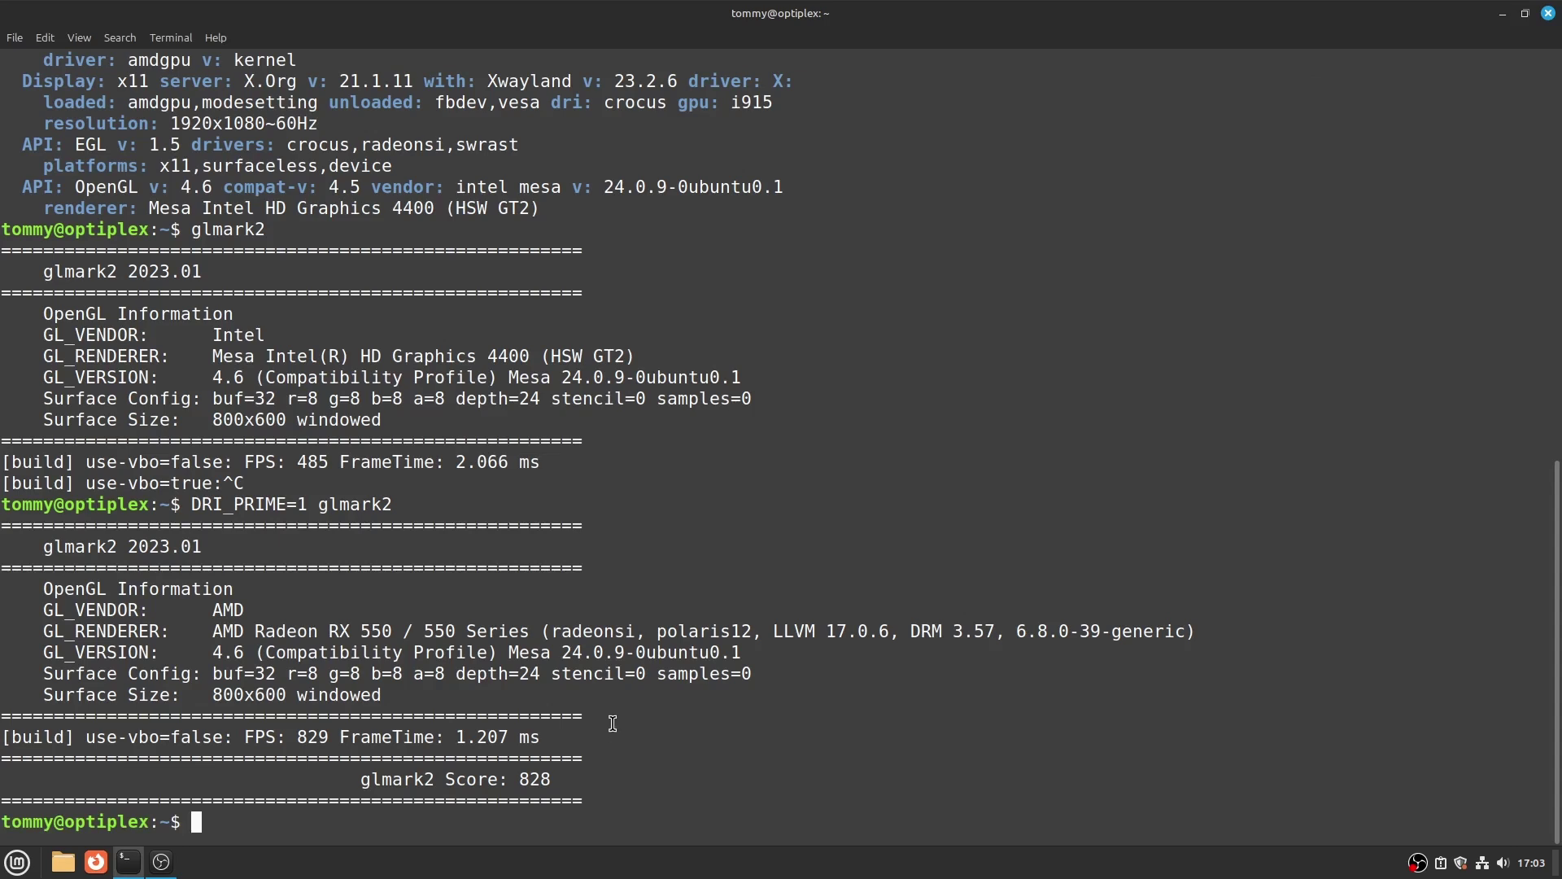
pyautogui.moveTo(210, 629); pyautogui.dragTo(1196, 633)
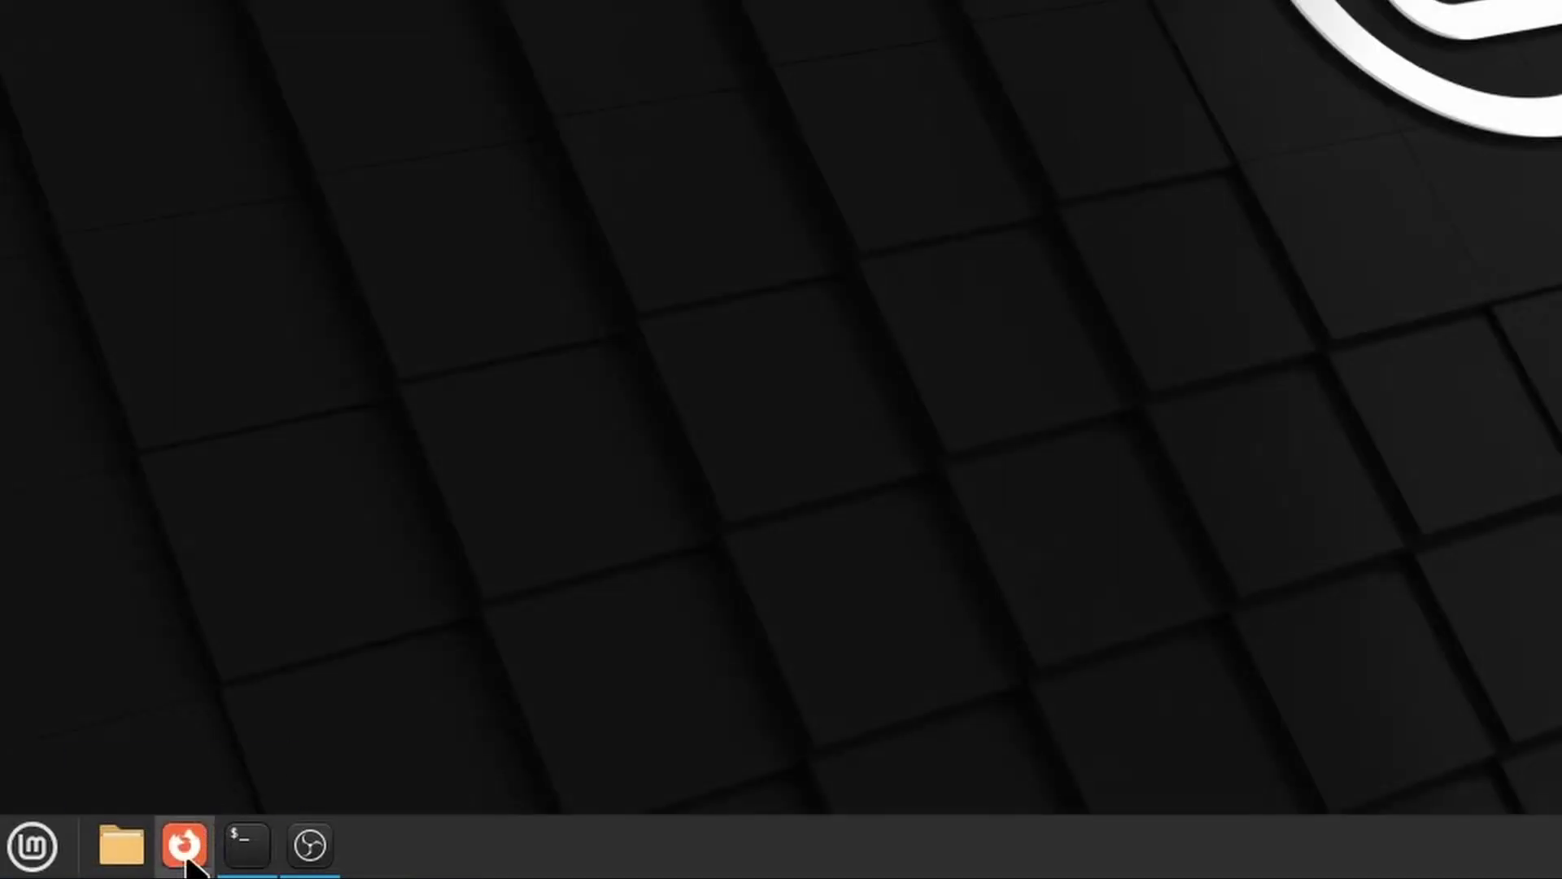
# - Show the Firefox launcher's 'Run with dedicated GPU' option, then enter 'sudo apt install rocm-smi'
pyautogui.rightClick(96, 864)
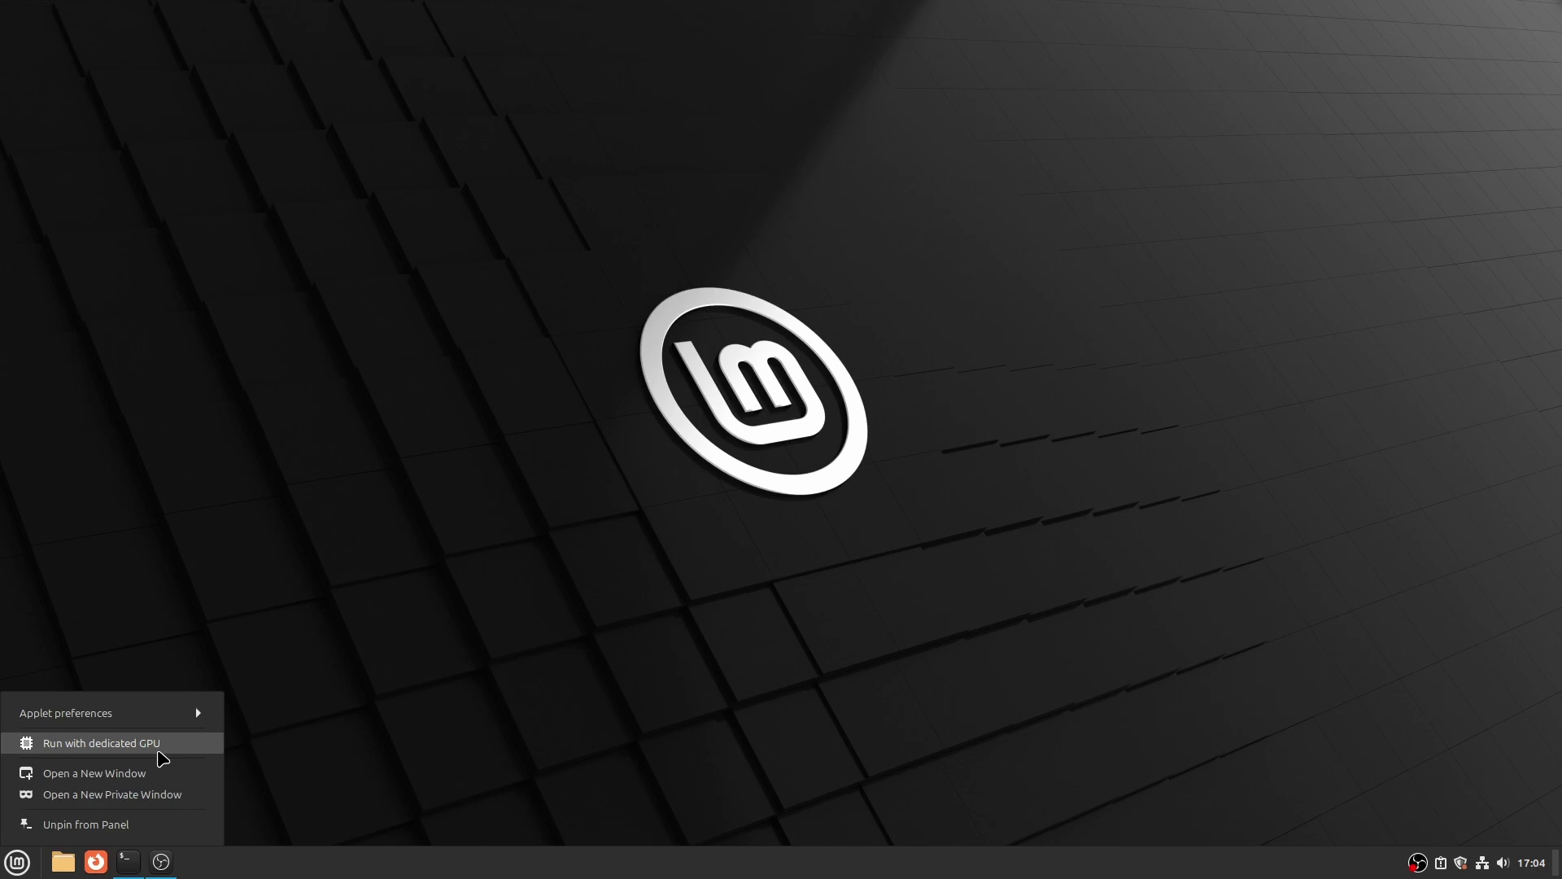
pyautogui.write('sudo a')
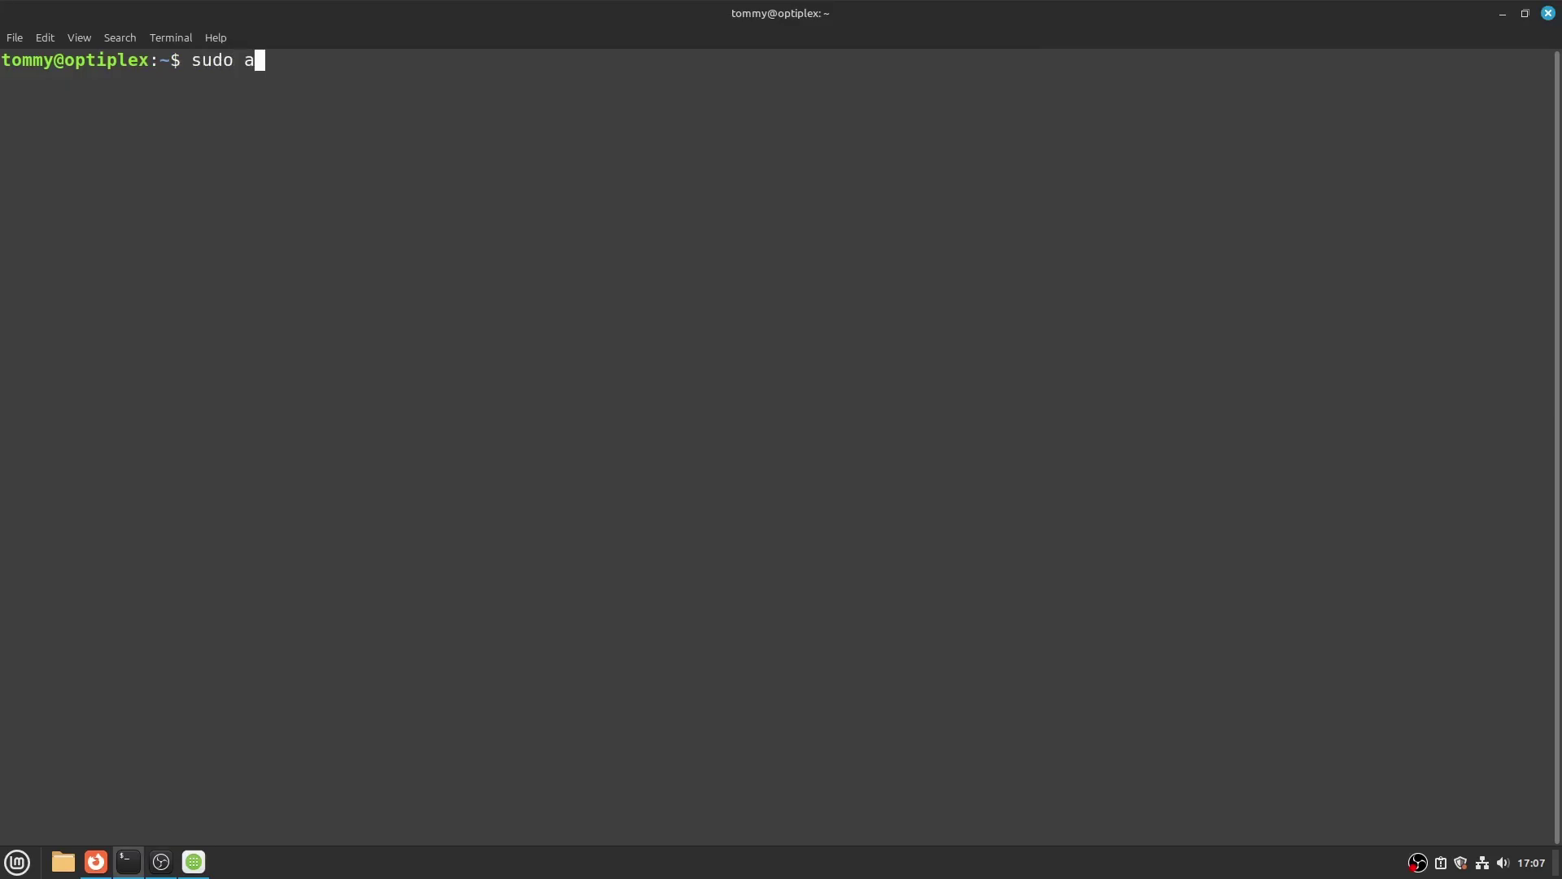
pyautogui.write('pt install rocm-smi')
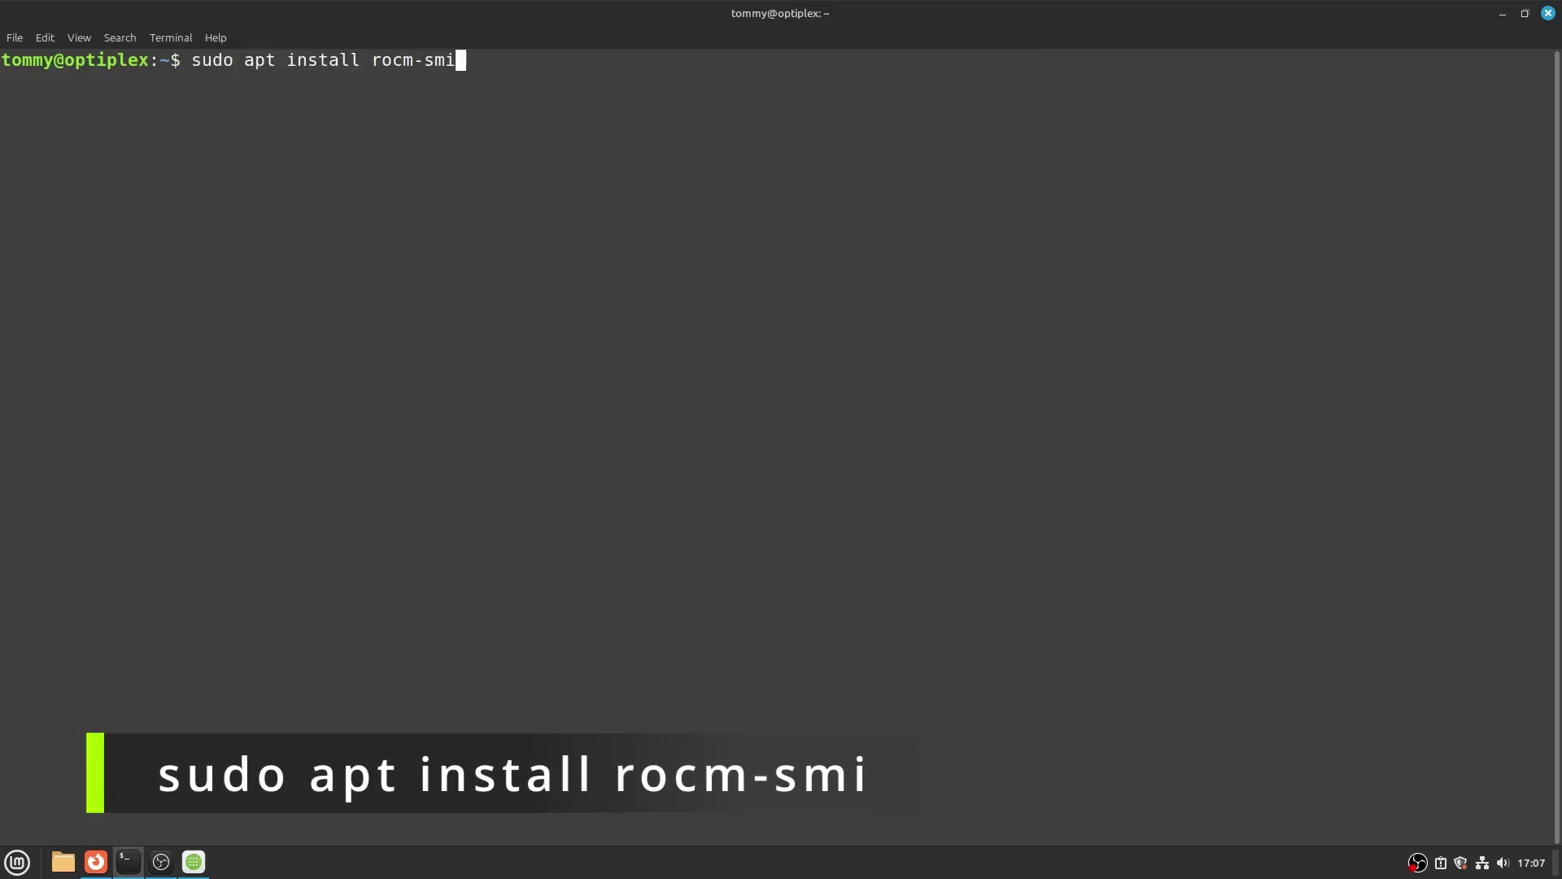
# - Install rocm-smi, confirming with y, then run rocm-smi to show AMD GPU status
pyautogui.press('Return')
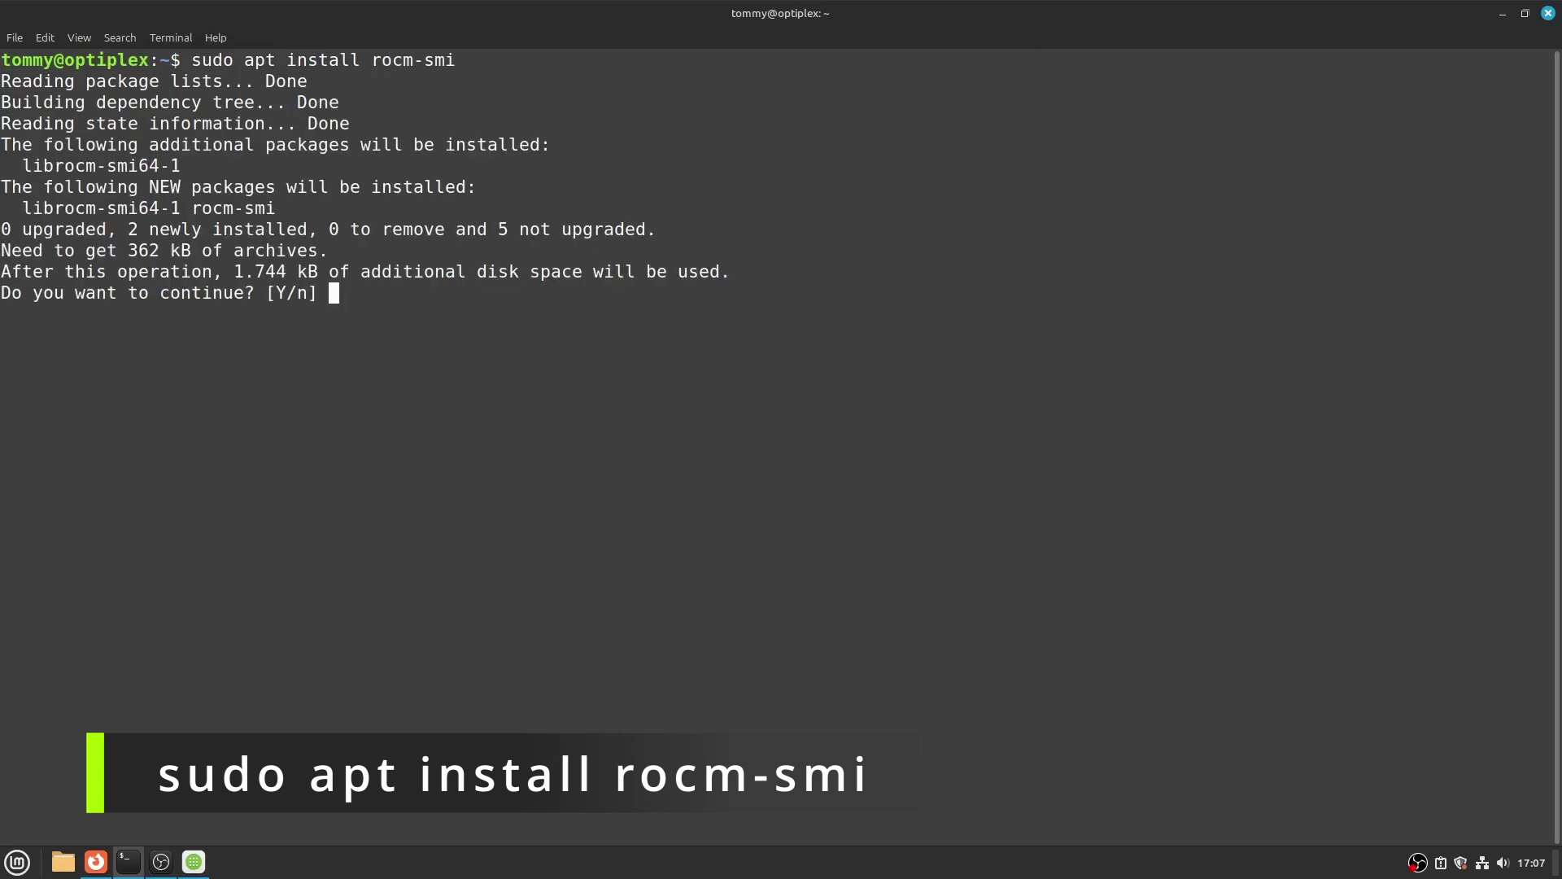
pyautogui.write('y')
pyautogui.press('Return')
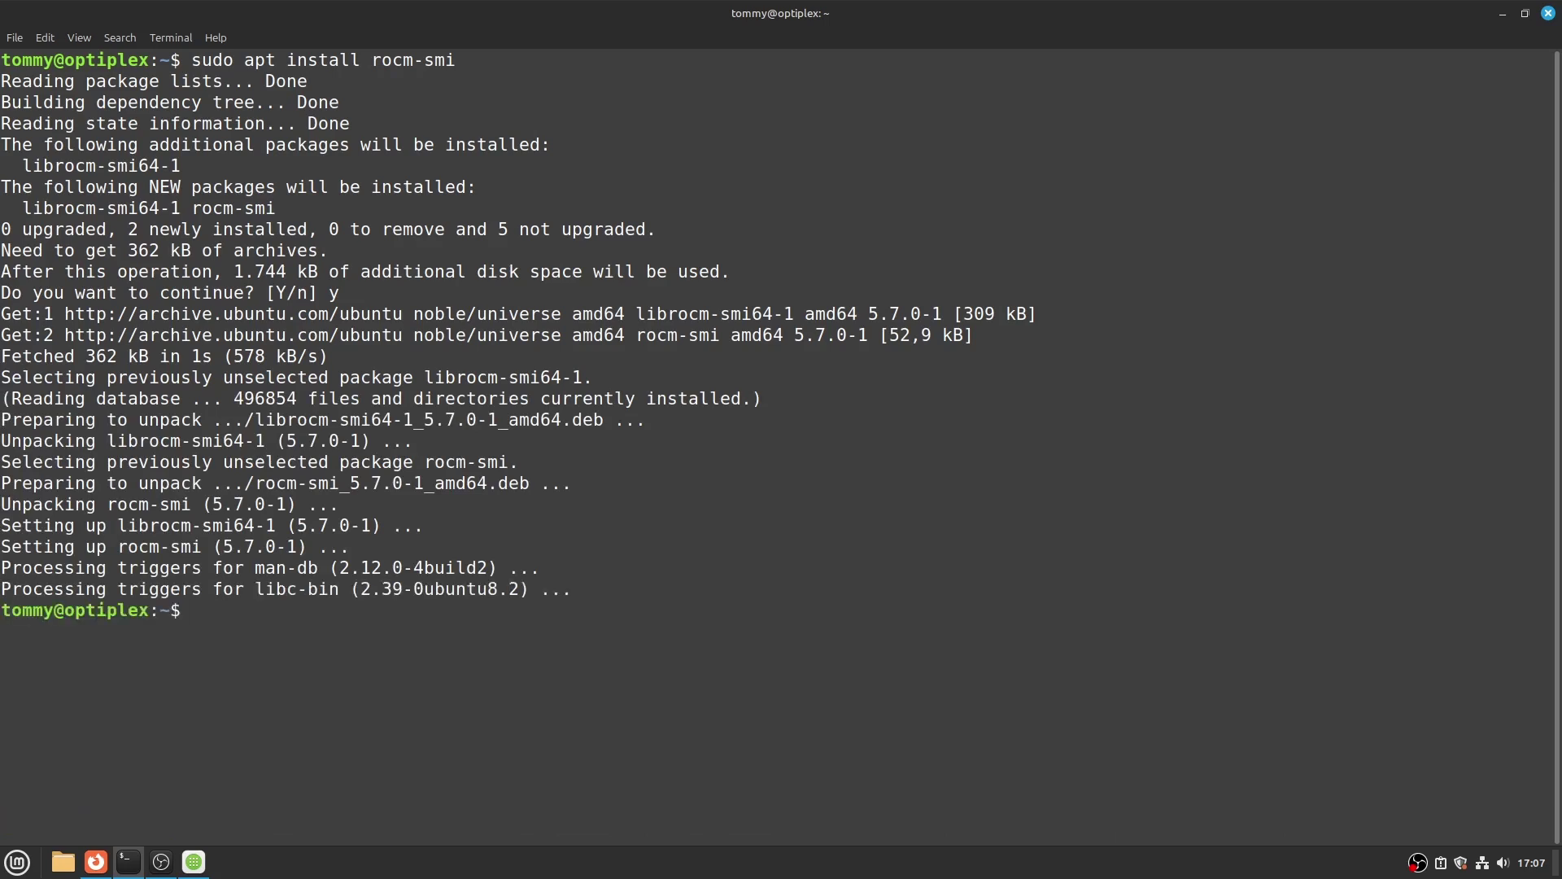
pyautogui.write('rocm-smi')
pyautogui.press('Return')
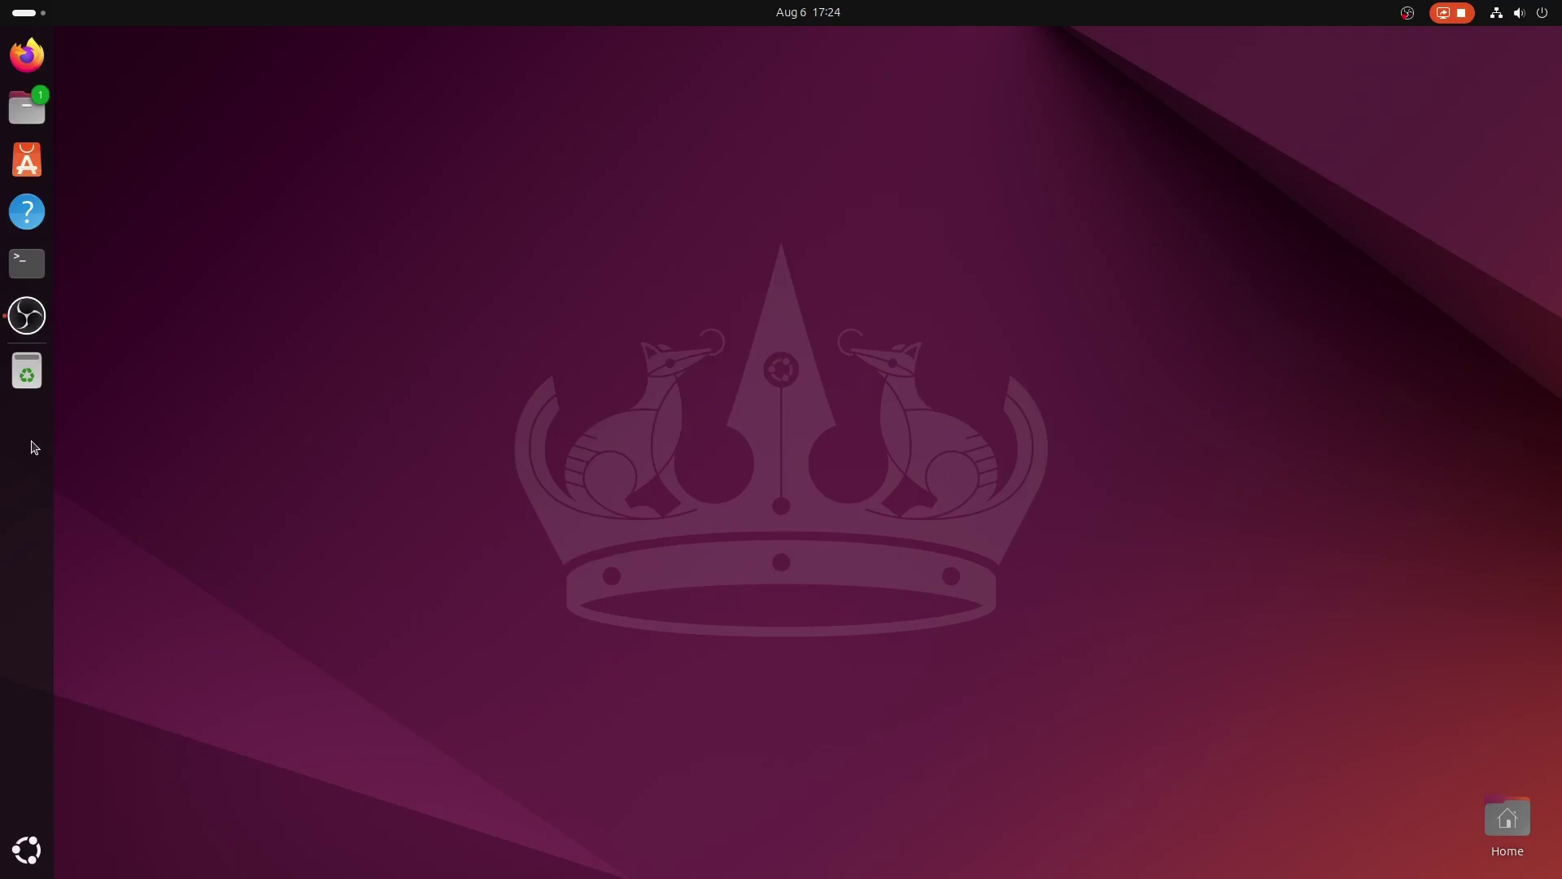
# - Check Additional Drivers in Software & Updates finds none, then view the Ubuntu Software sources
pyautogui.click(27, 848)
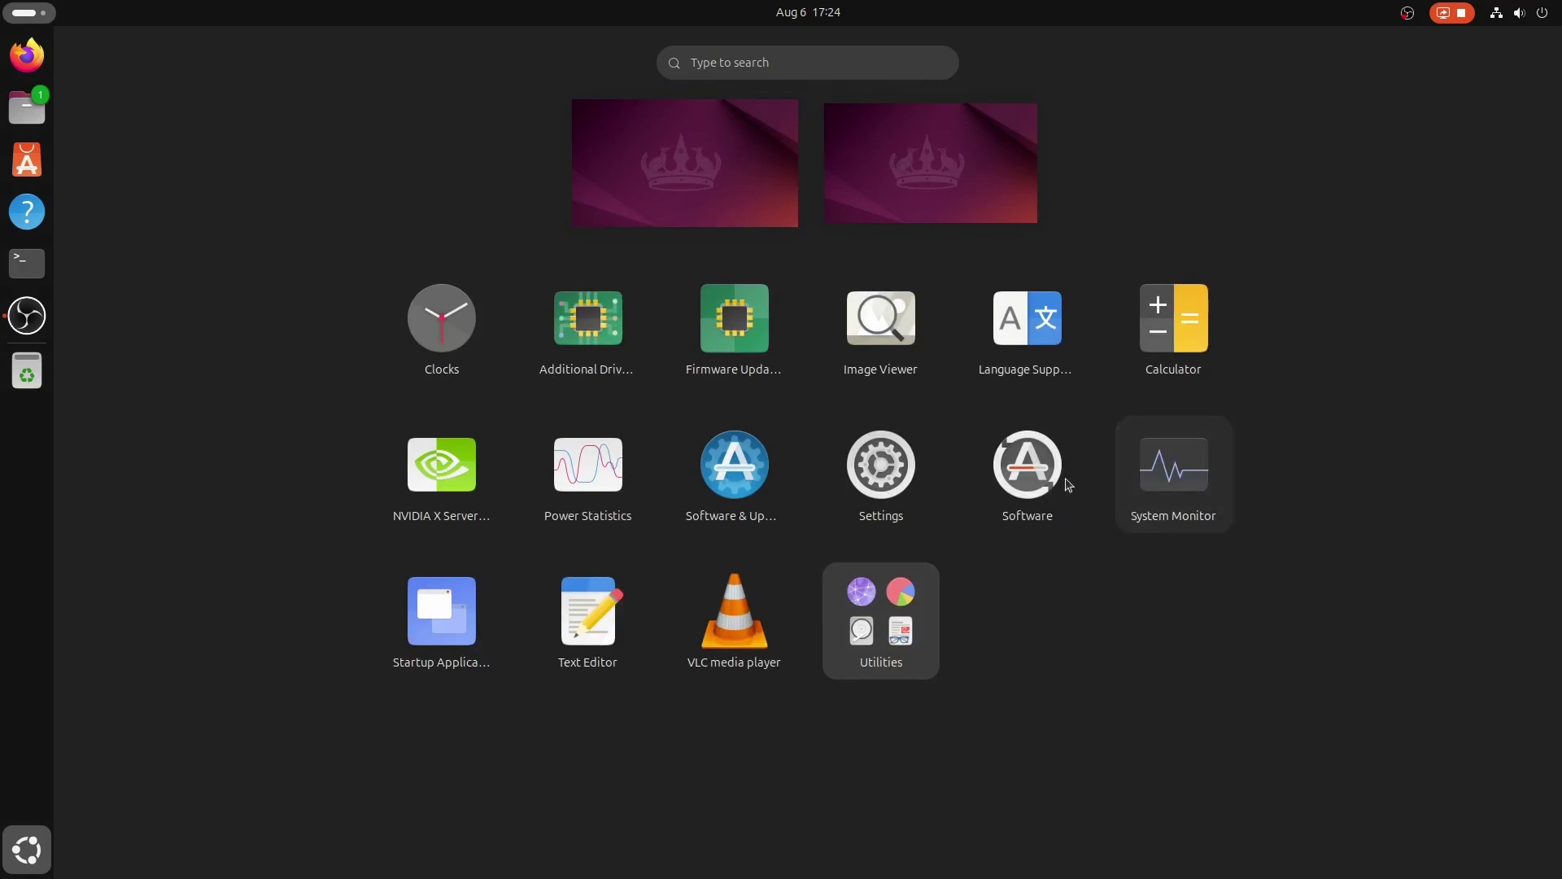
pyautogui.click(623, 350)
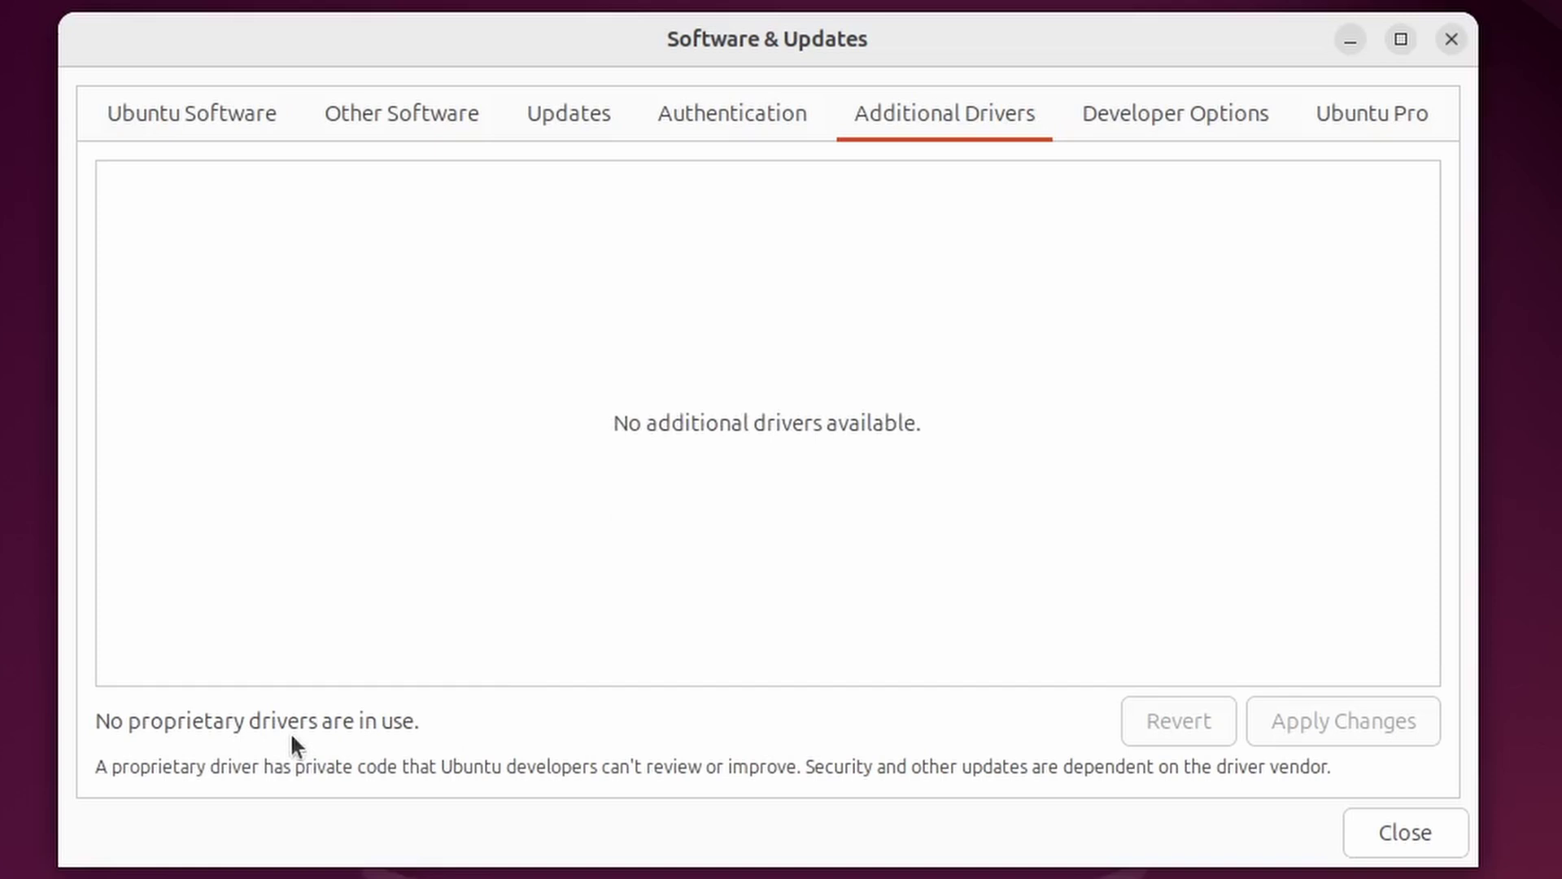
pyautogui.click(260, 111)
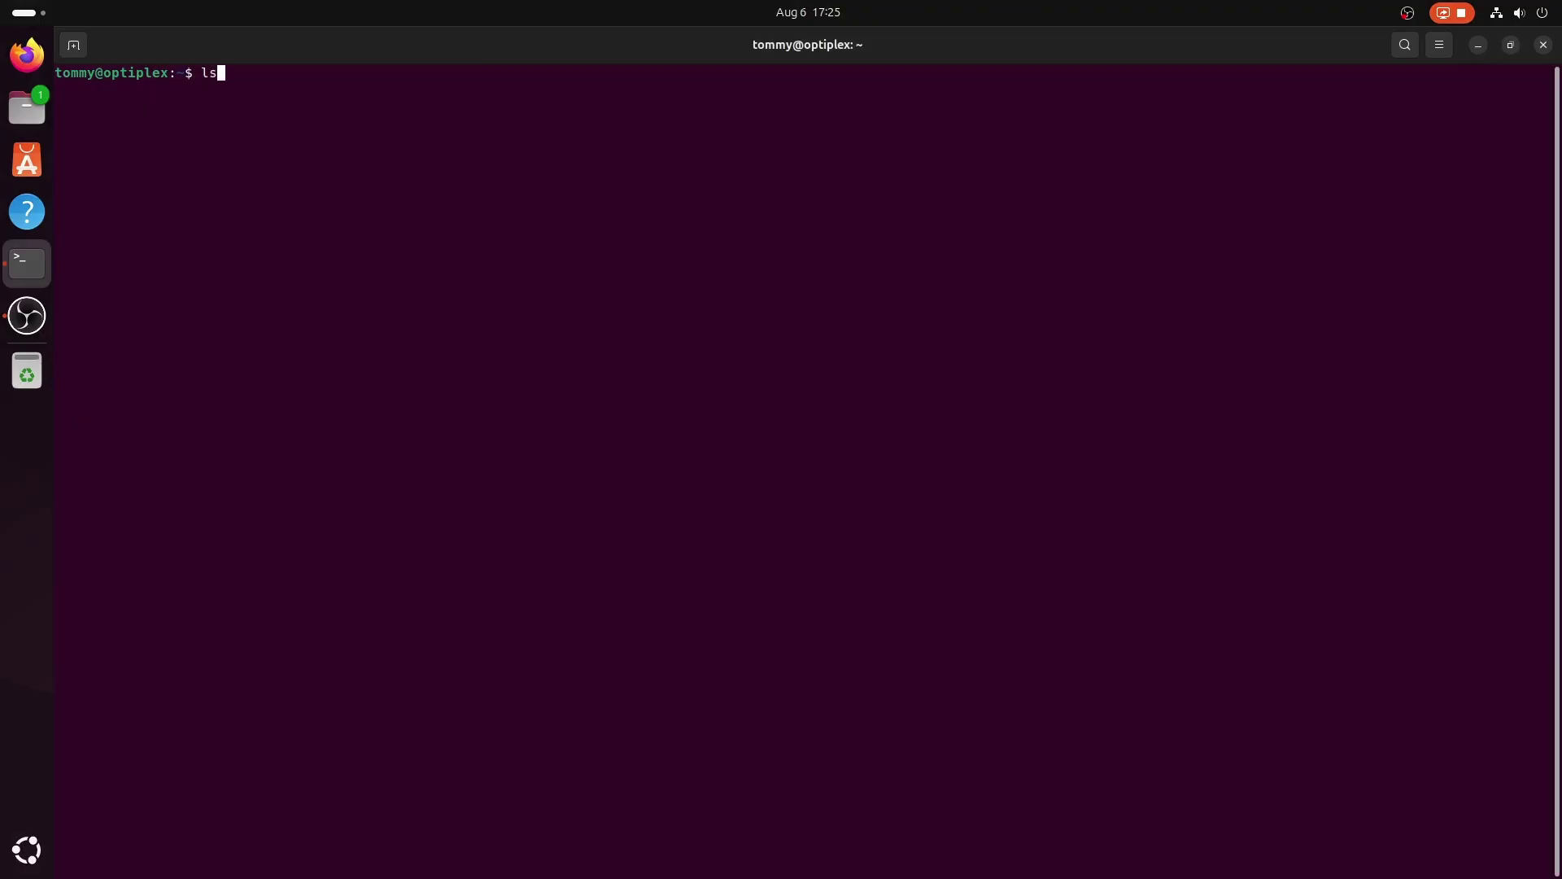
# - Run lspci | grep VGA and highlight the Intel and AMD controller entries
pyautogui.write('pci | grep VGA')
pyautogui.press('Return')
pyautogui.doubleClick(359, 88)
pyautogui.moveTo(340, 104); pyautogui.dragTo(728, 104)
pyautogui.click(548, 131)
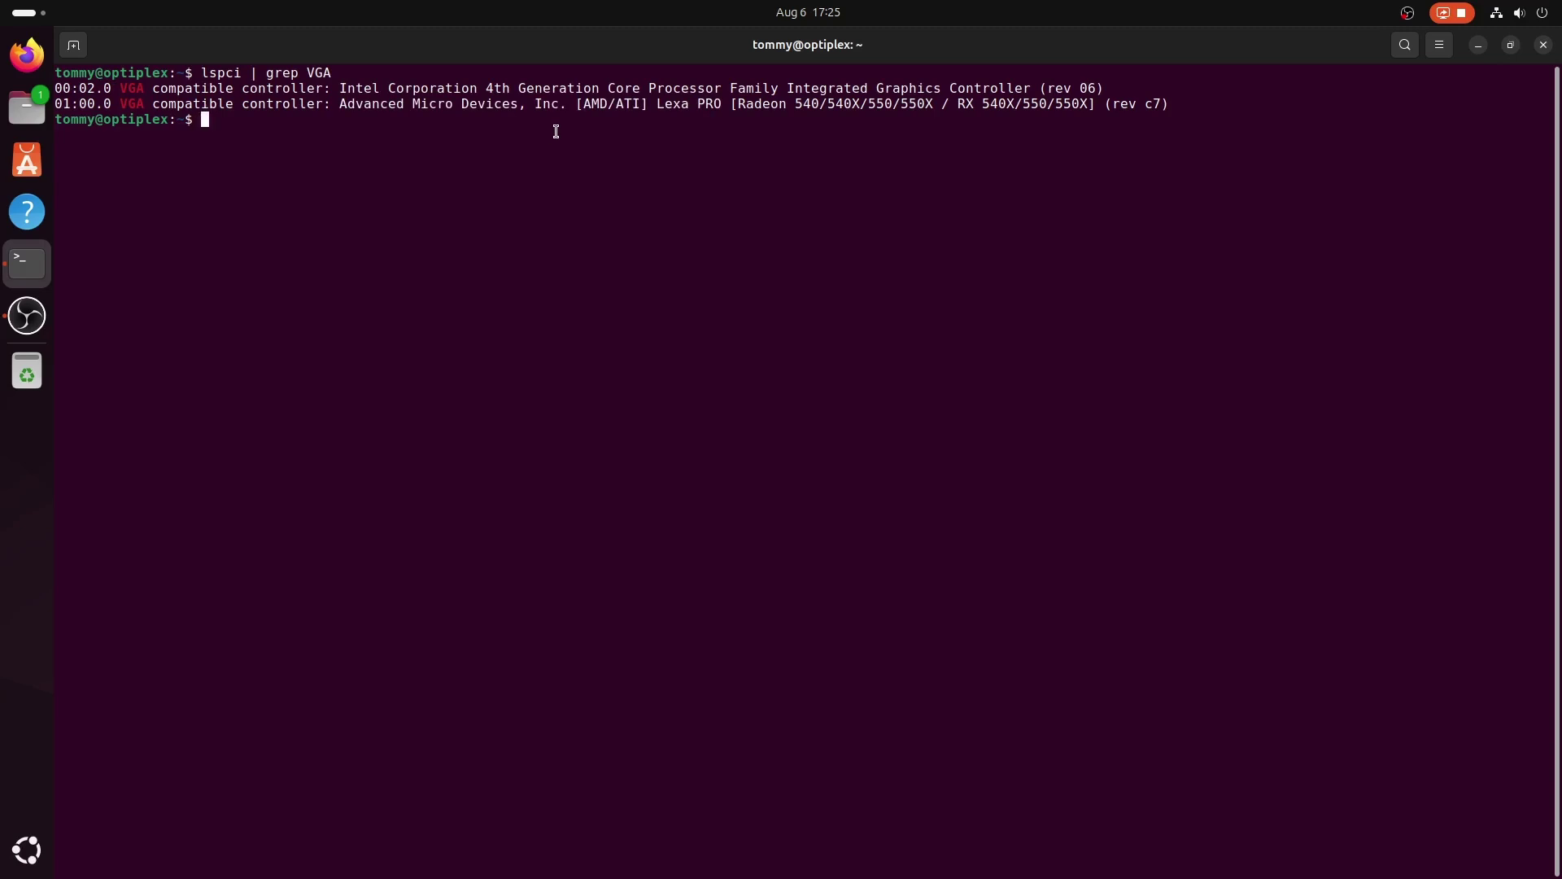
# - Run glxinfo -B and highlight the Intel HD Graphics 4400 renderer string
pyautogui.write('glxinfo -B')
pyautogui.press('Return')
pyautogui.tripleClick(598, 381)
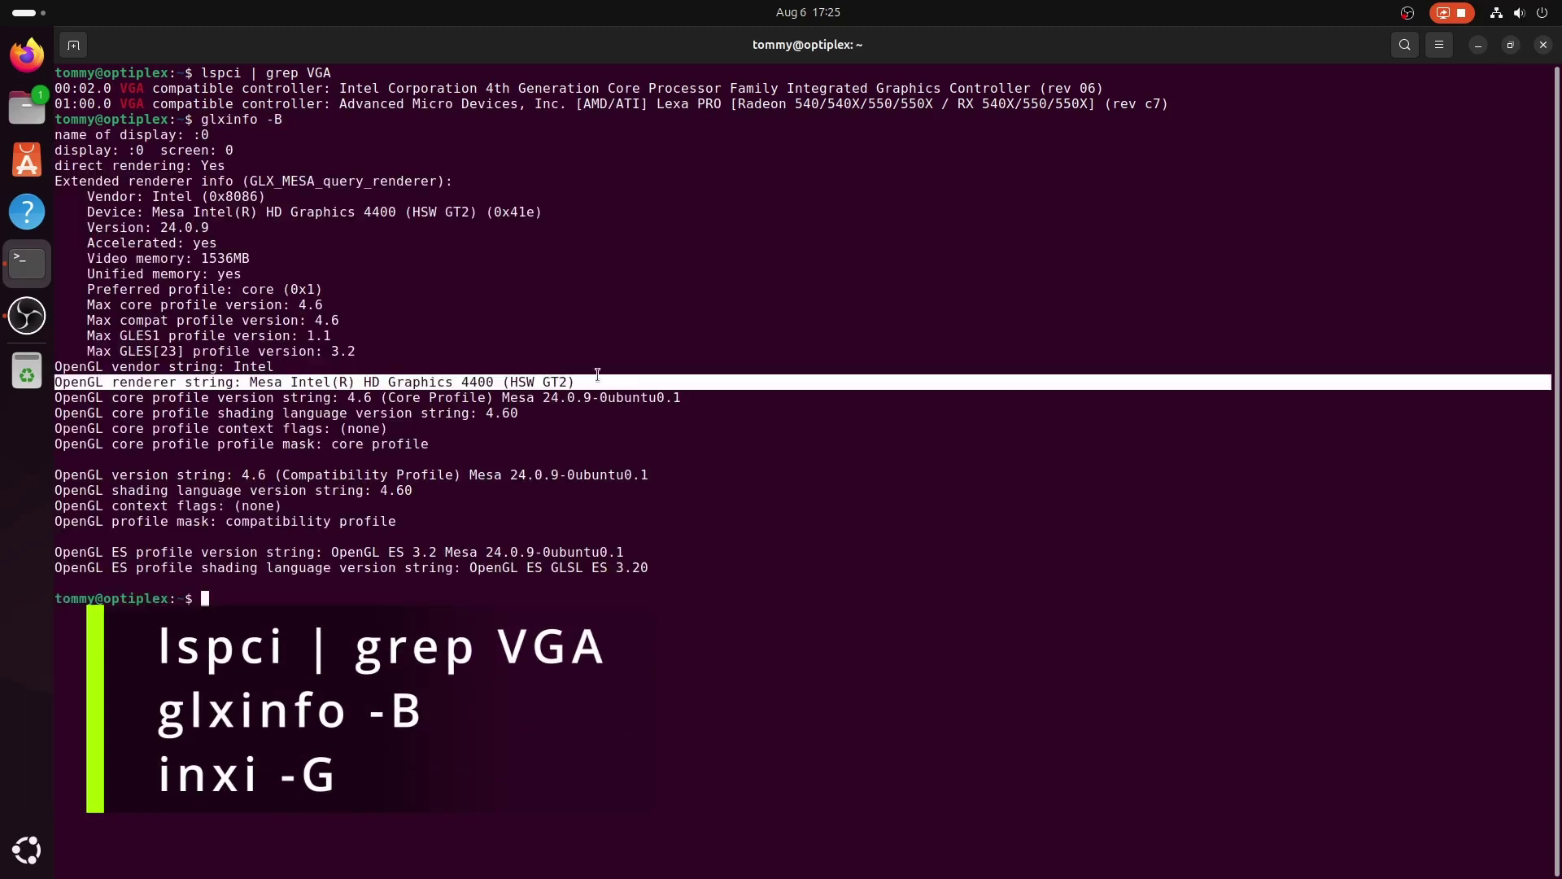
pyautogui.click(576, 436)
# - Run inxi -G and highlight the Intel Device-1 line
pyautogui.write('inxi -G')
pyautogui.press('Return')
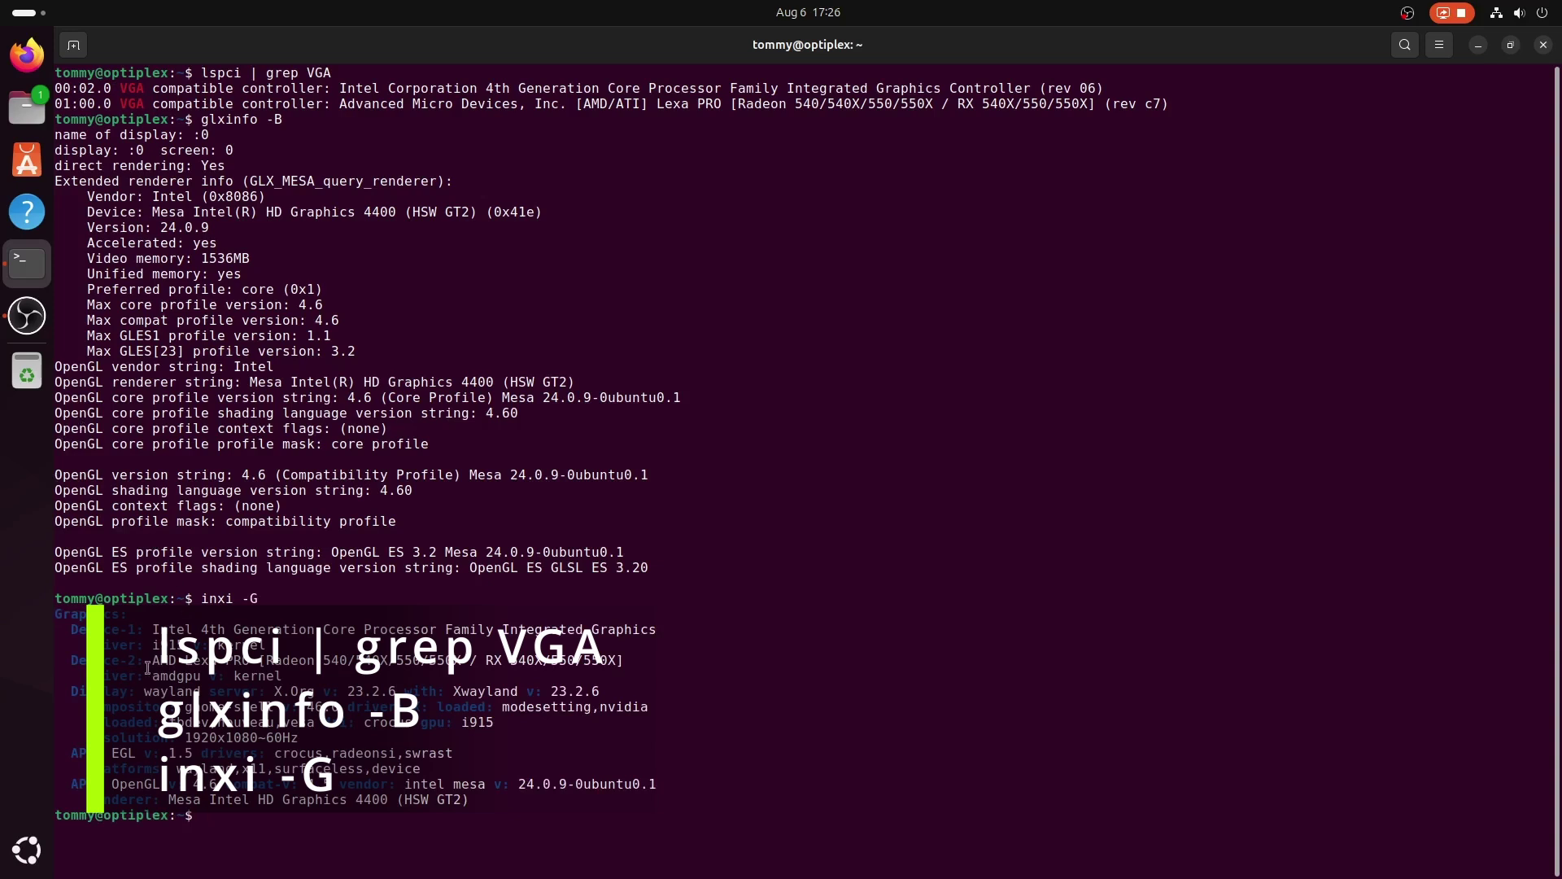
pyautogui.tripleClick(75, 629)
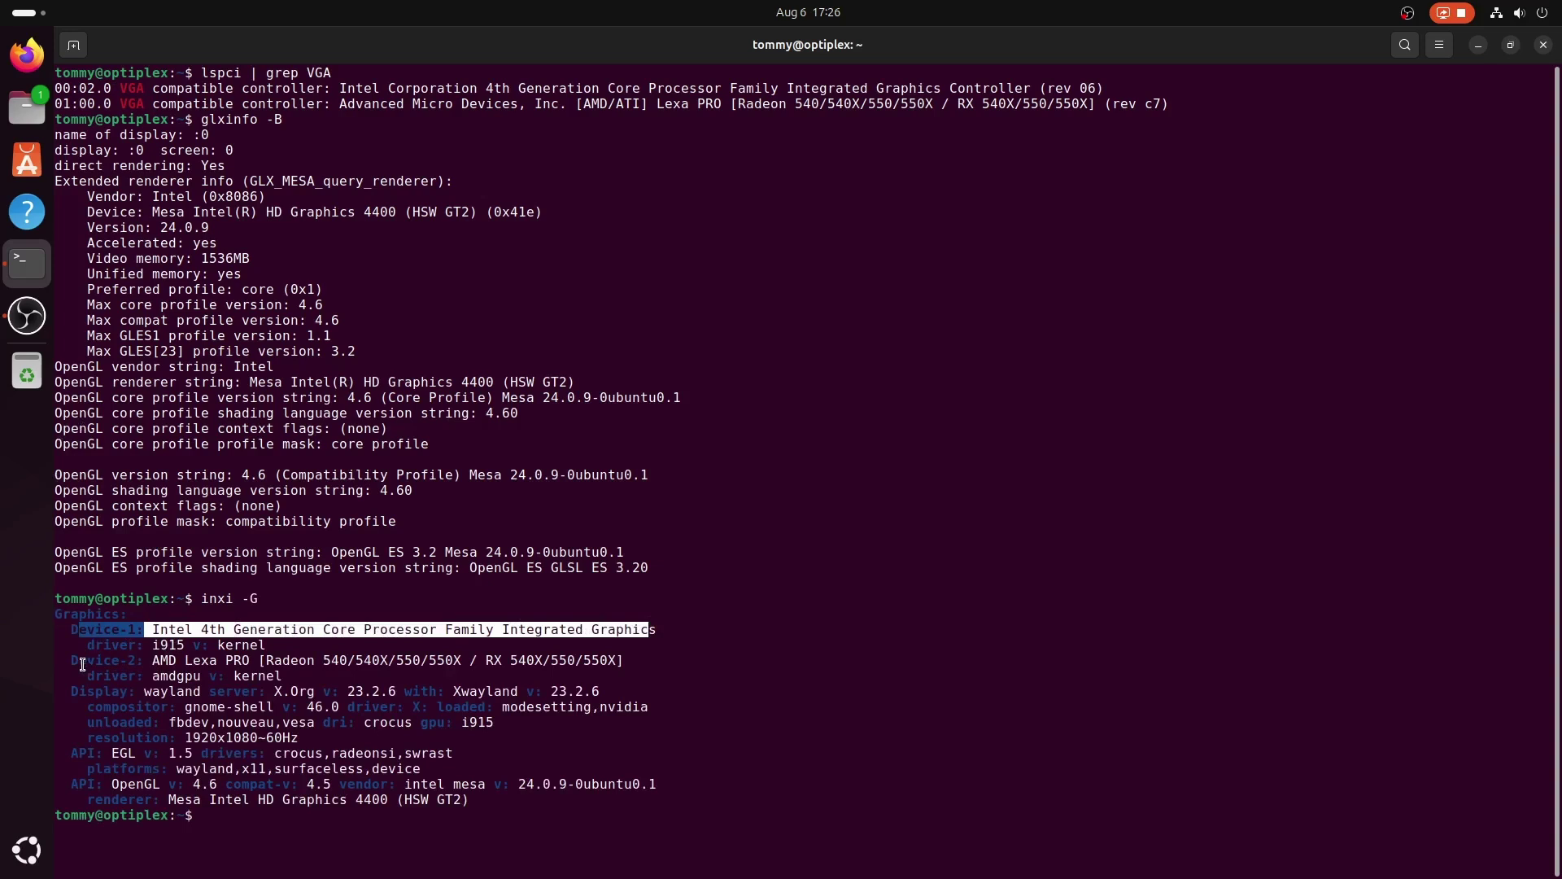
# - Run glmark2 on the Intel HD Graphics 4400, highlight its GL_RENDERER line, then stop it
pyautogui.write('glmark2')
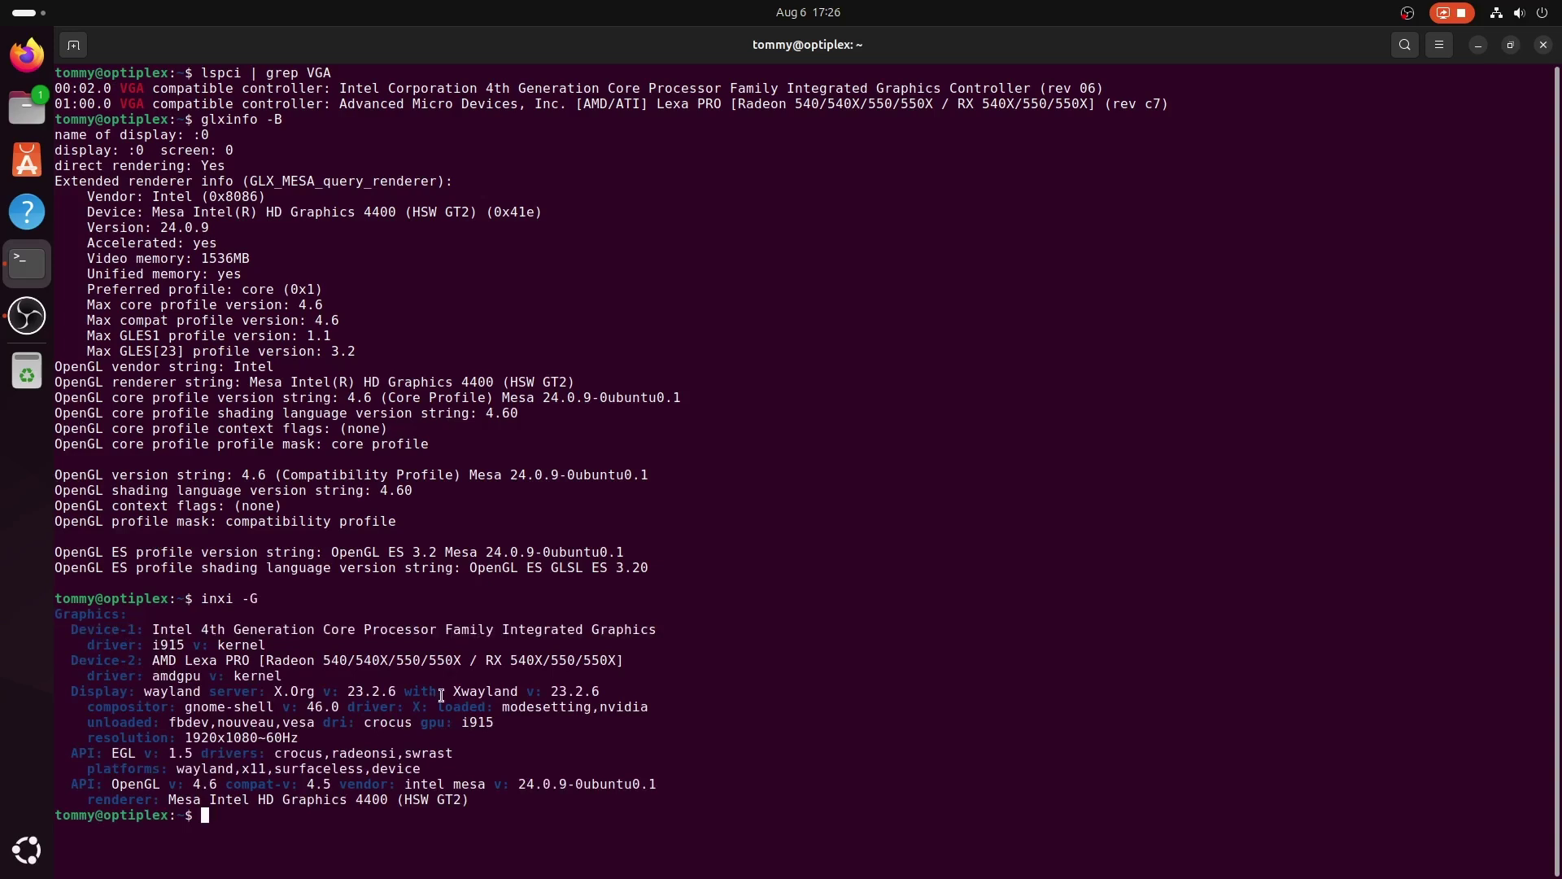
pyautogui.press('Return')
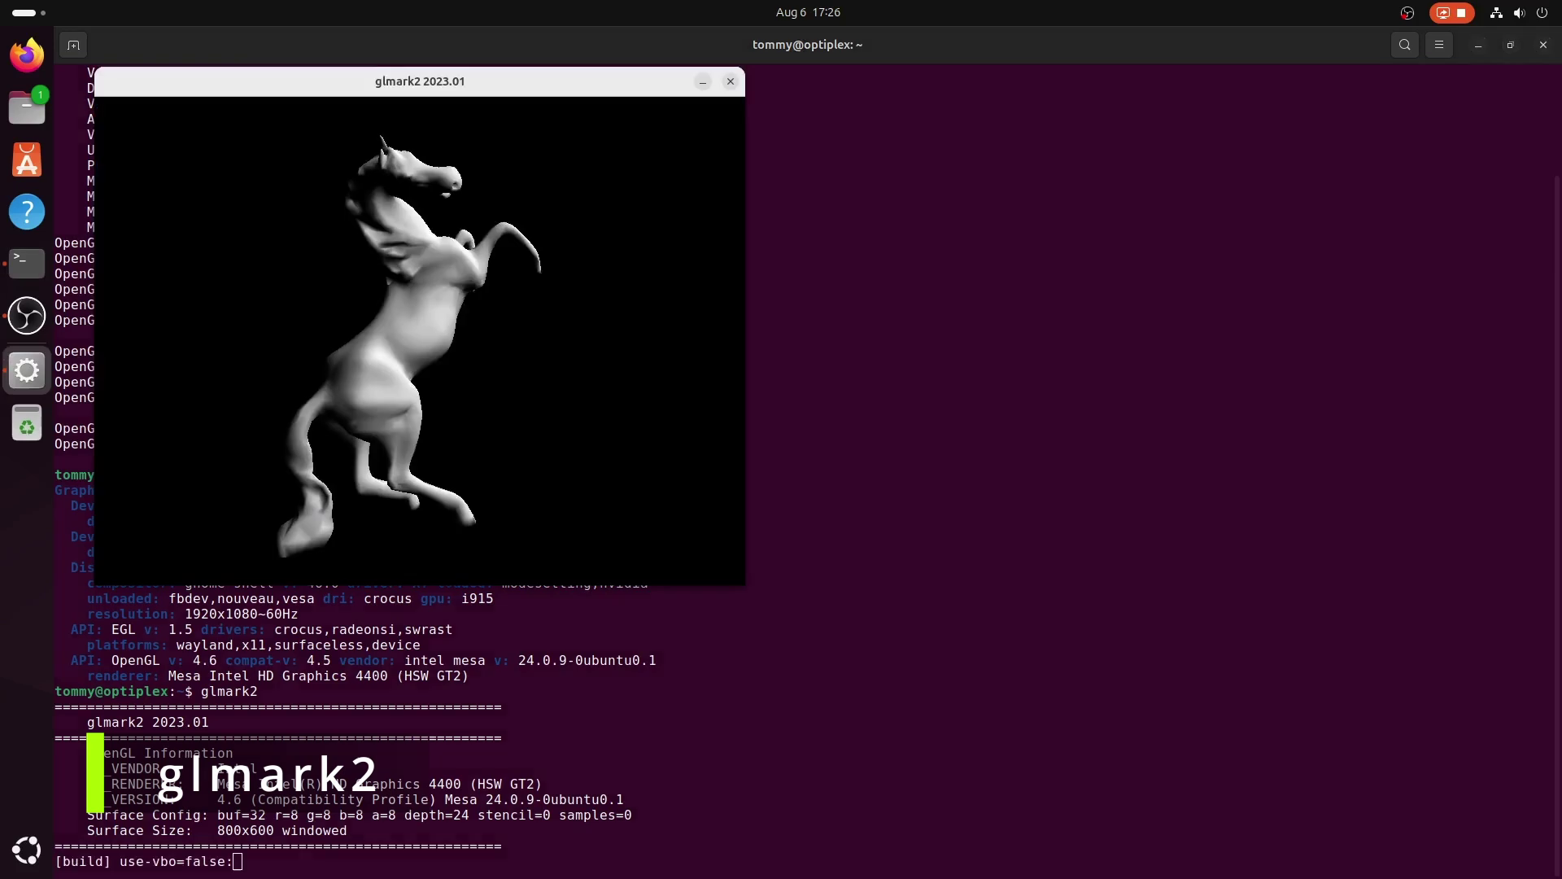
pyautogui.moveTo(525, 118); pyautogui.dragTo(1077, 173)
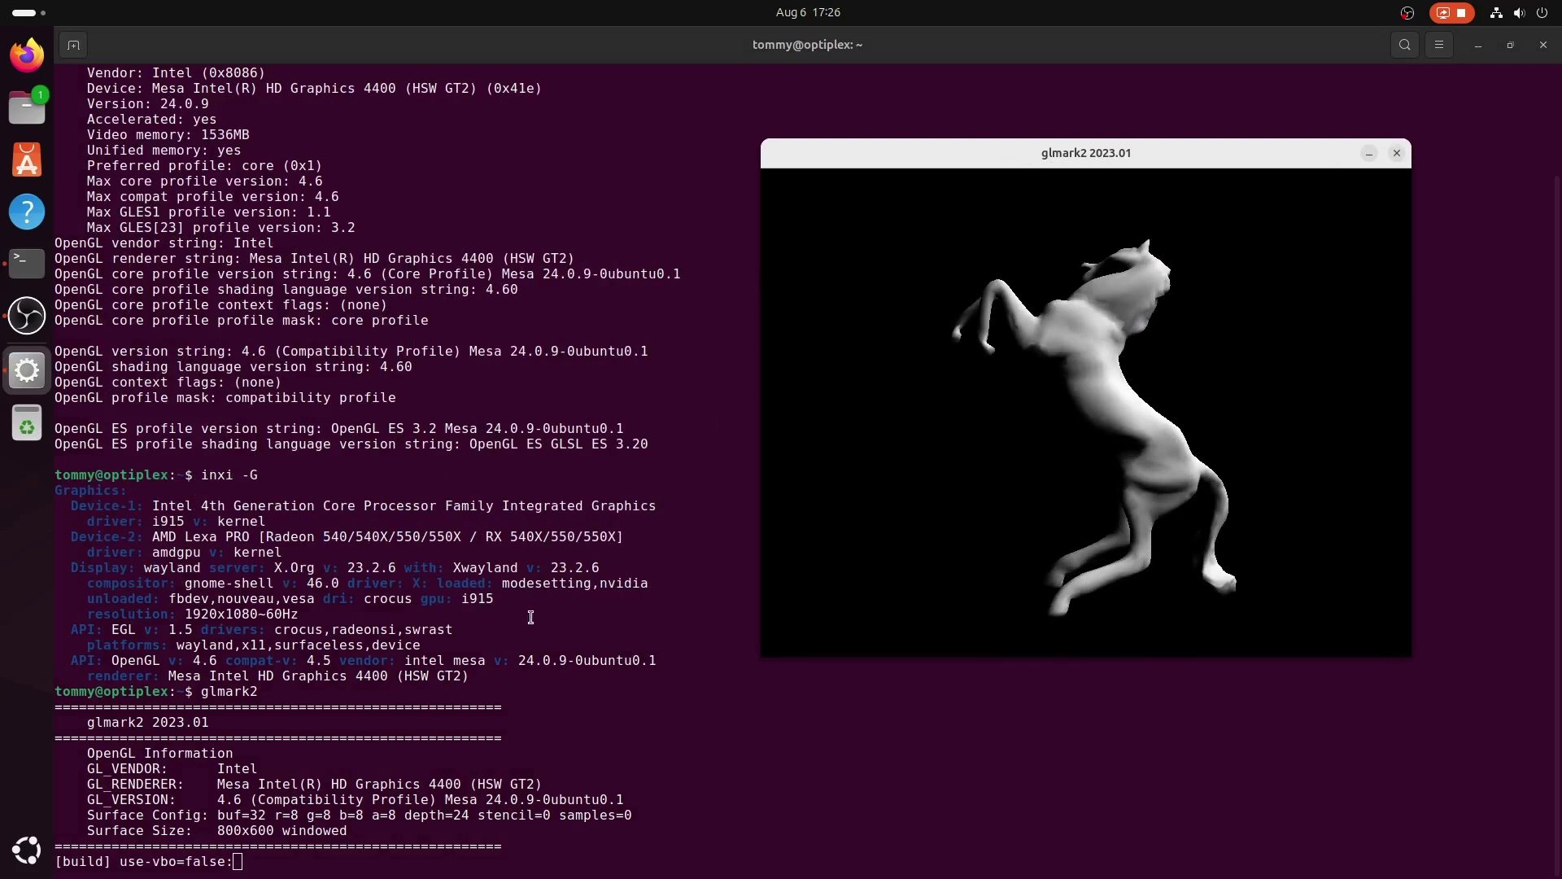
pyautogui.moveTo(87, 783); pyautogui.dragTo(543, 784)
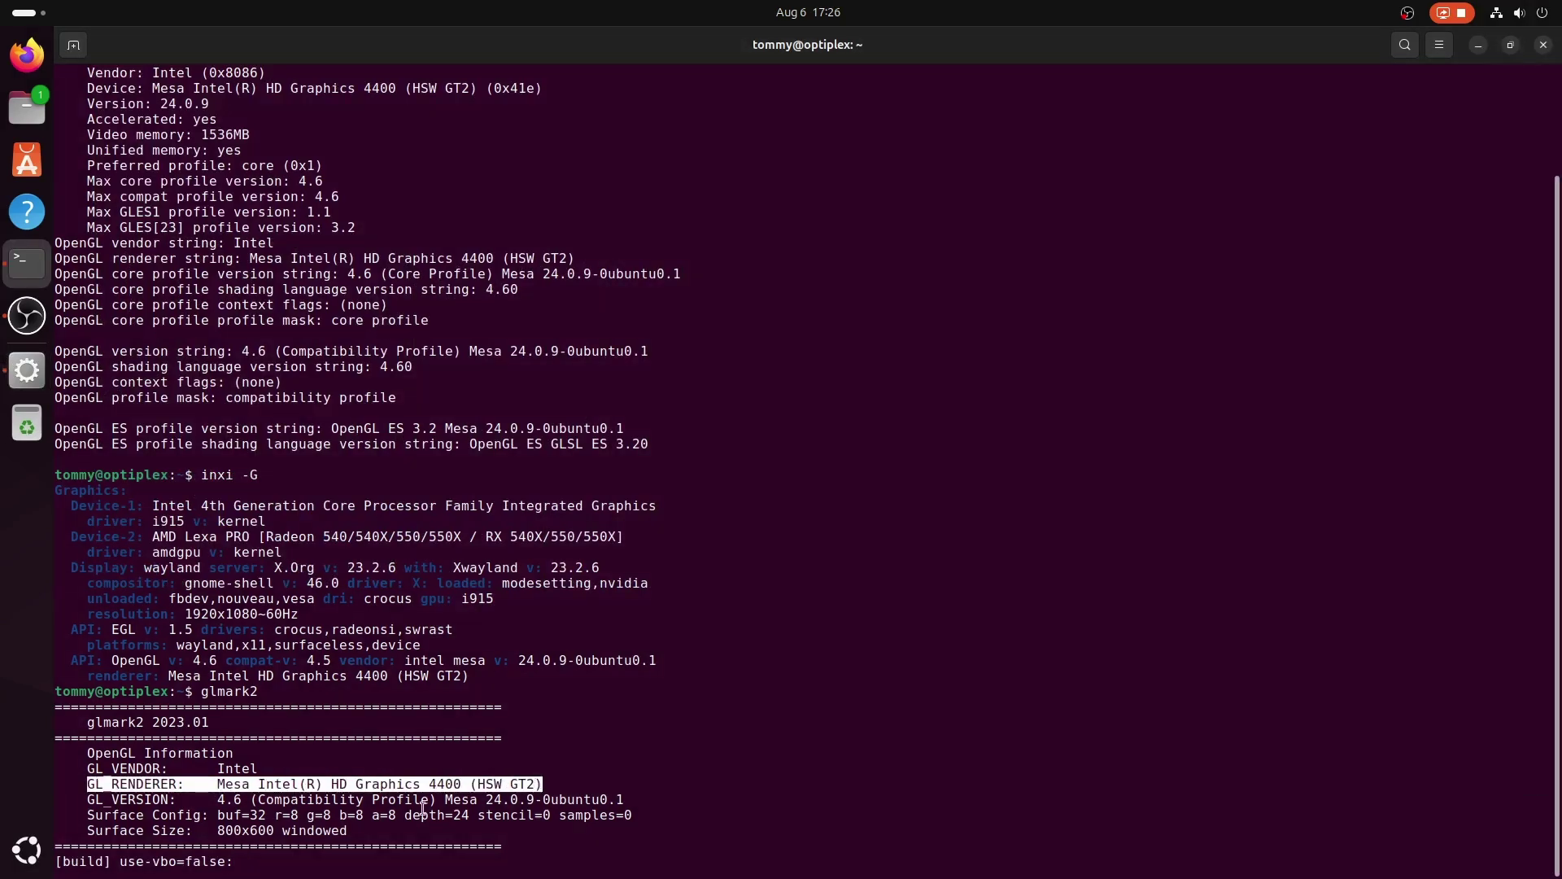
pyautogui.hotkey('ctrl', 'c')
# - Rerun DRI_PRIME=1 glmark2 and confirm the GL_RENDERER line shows the AMD Radeon RX 550
pyautogui.hotkey('ctrl', 'l')
pyautogui.write('D')
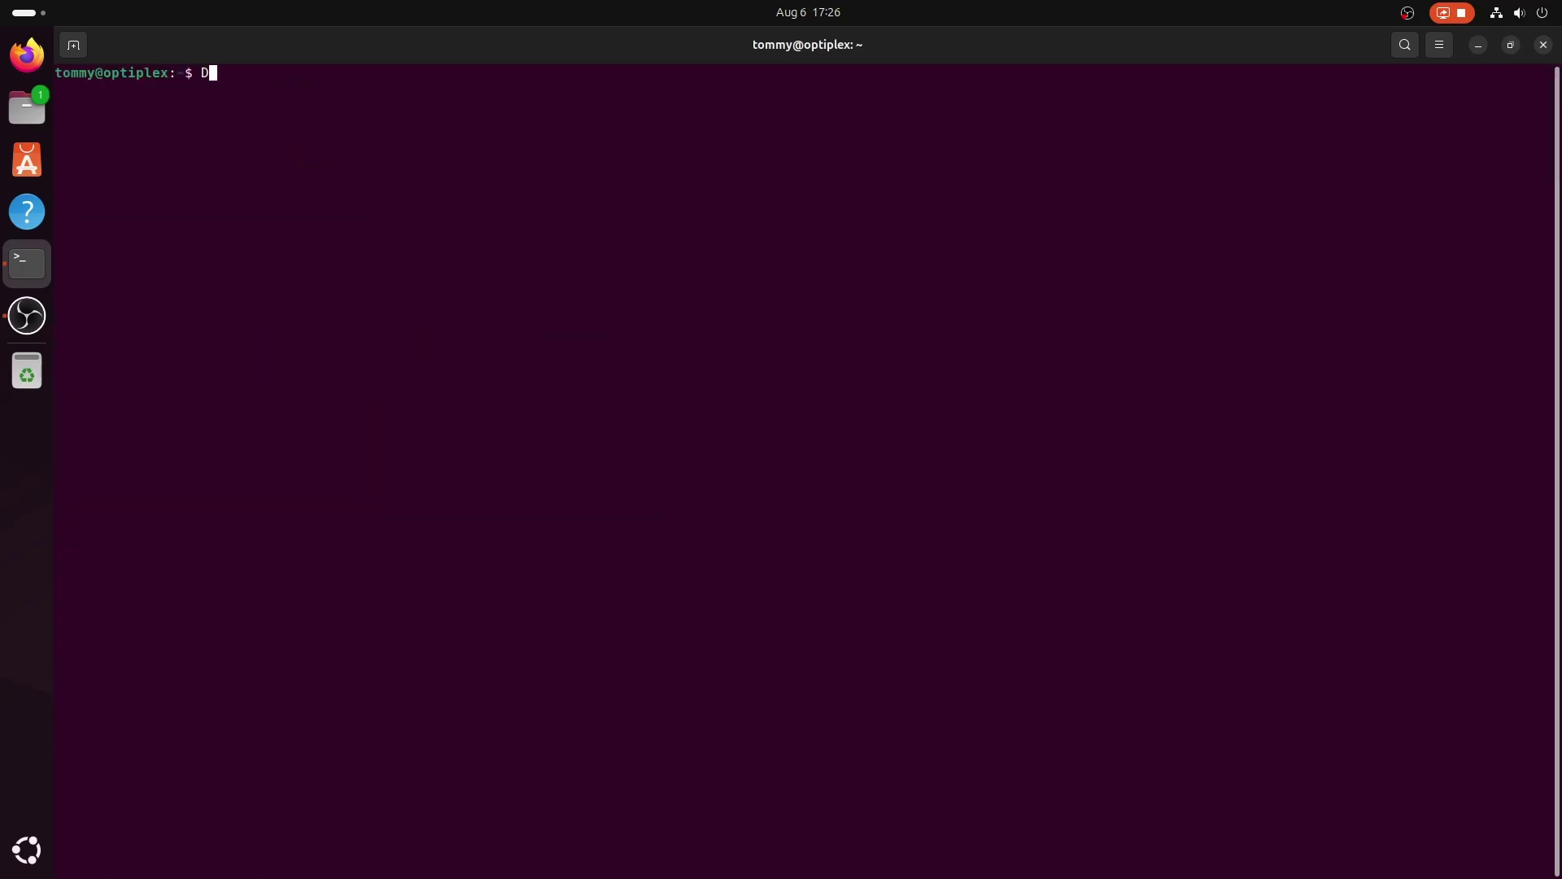
pyautogui.write('RI_PRIME=1 g')
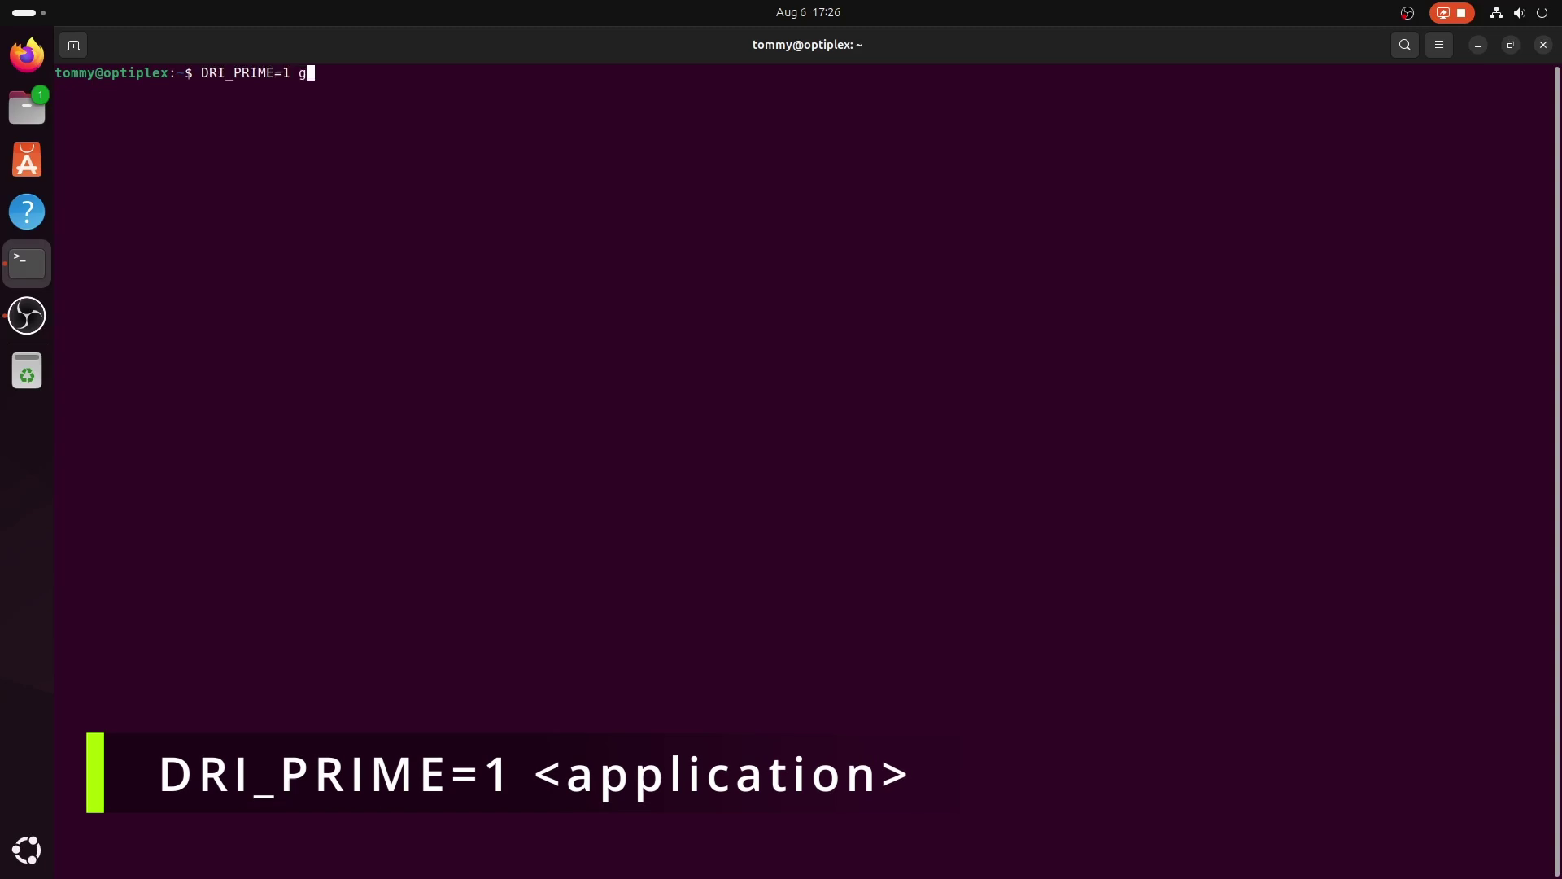
pyautogui.write('lmark2')
pyautogui.press('Return')
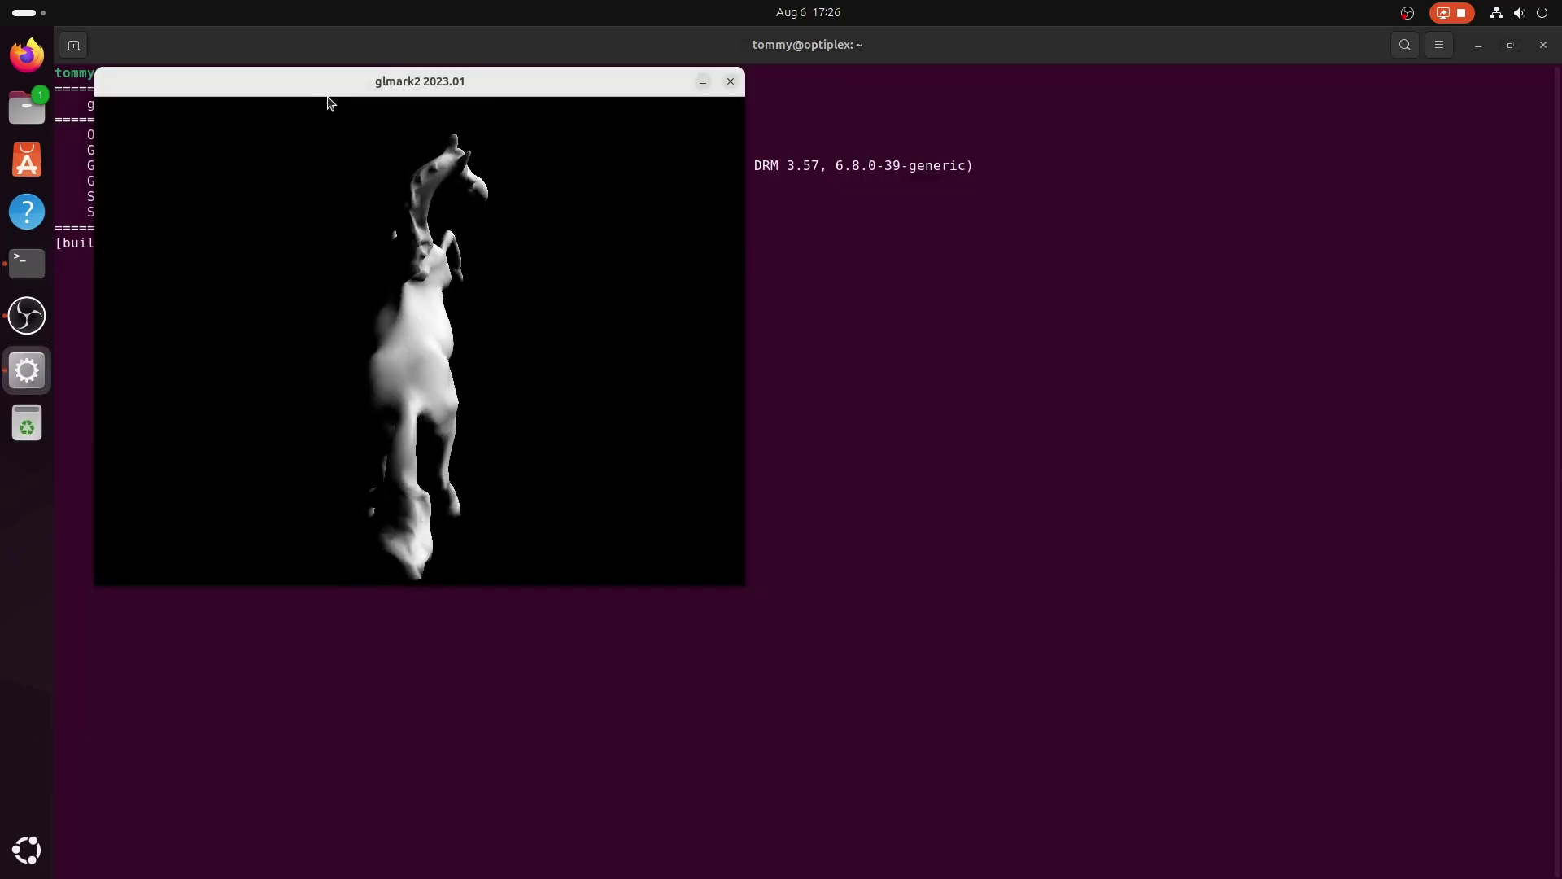
pyautogui.moveTo(327, 98); pyautogui.dragTo(996, 266)
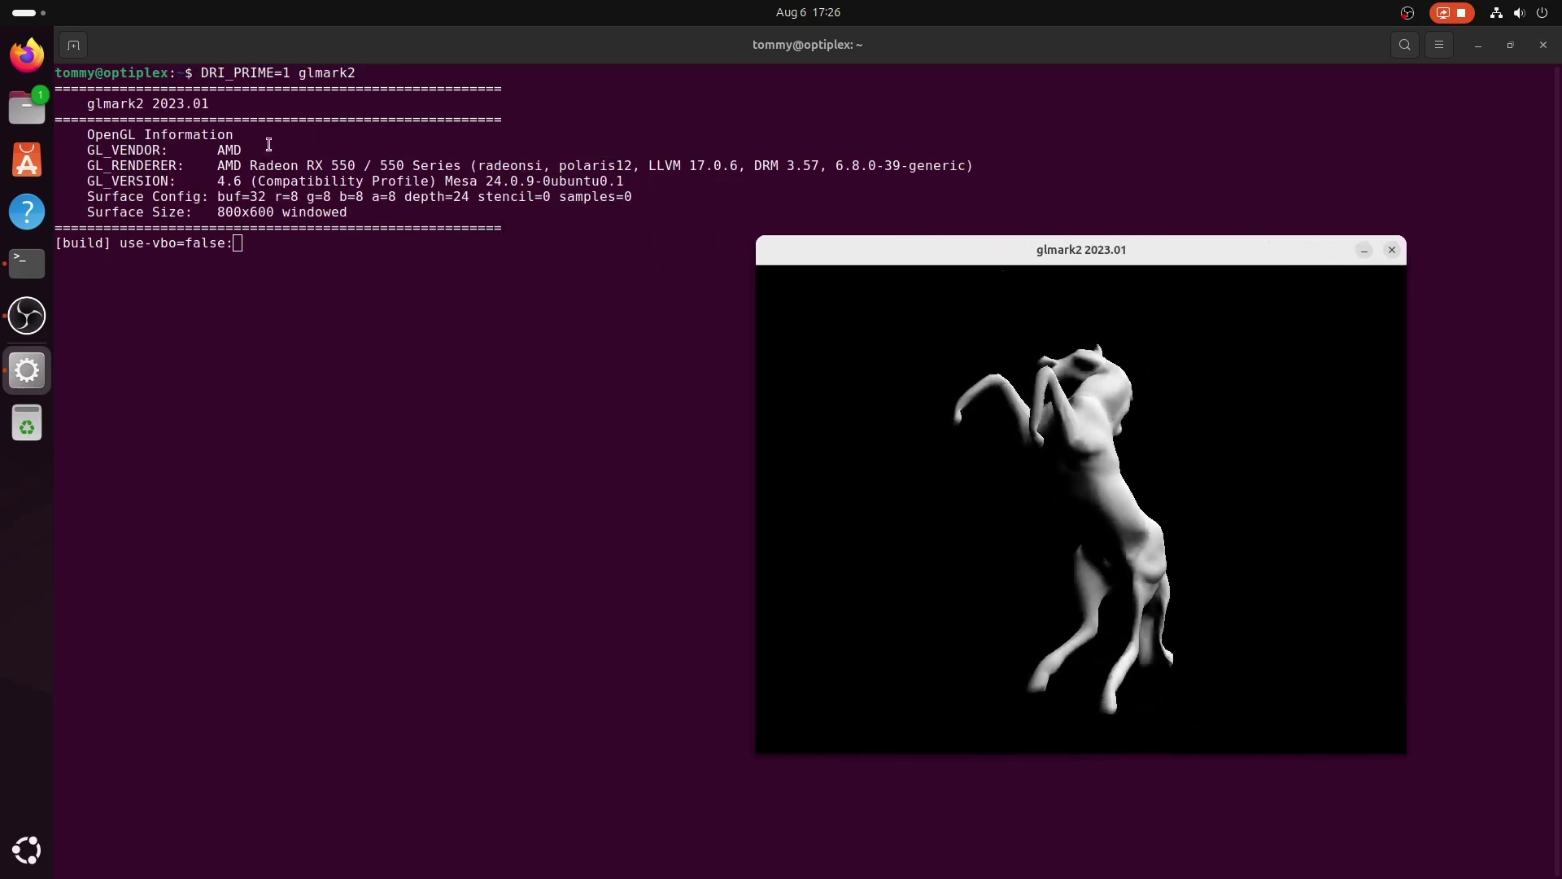
pyautogui.moveTo(87, 165); pyautogui.dragTo(968, 166)
pyautogui.click(733, 241)
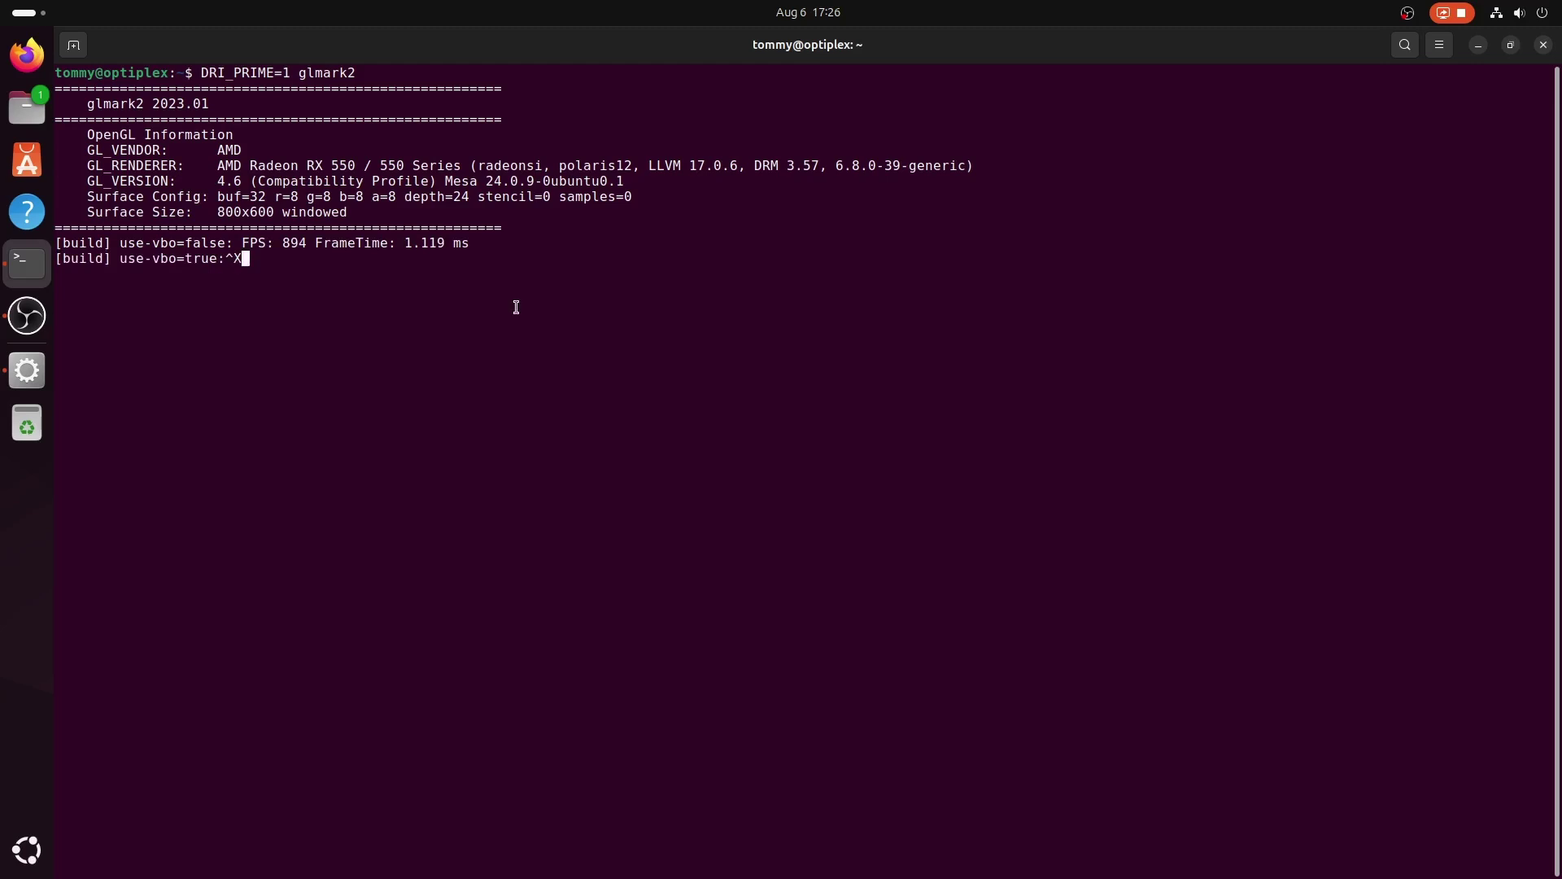
# - Stop the benchmark and show Firefox's launch options in the dock
pyautogui.hotkey('ctrl', 'c')
pyautogui.press('Return')
pyautogui.press('Return')
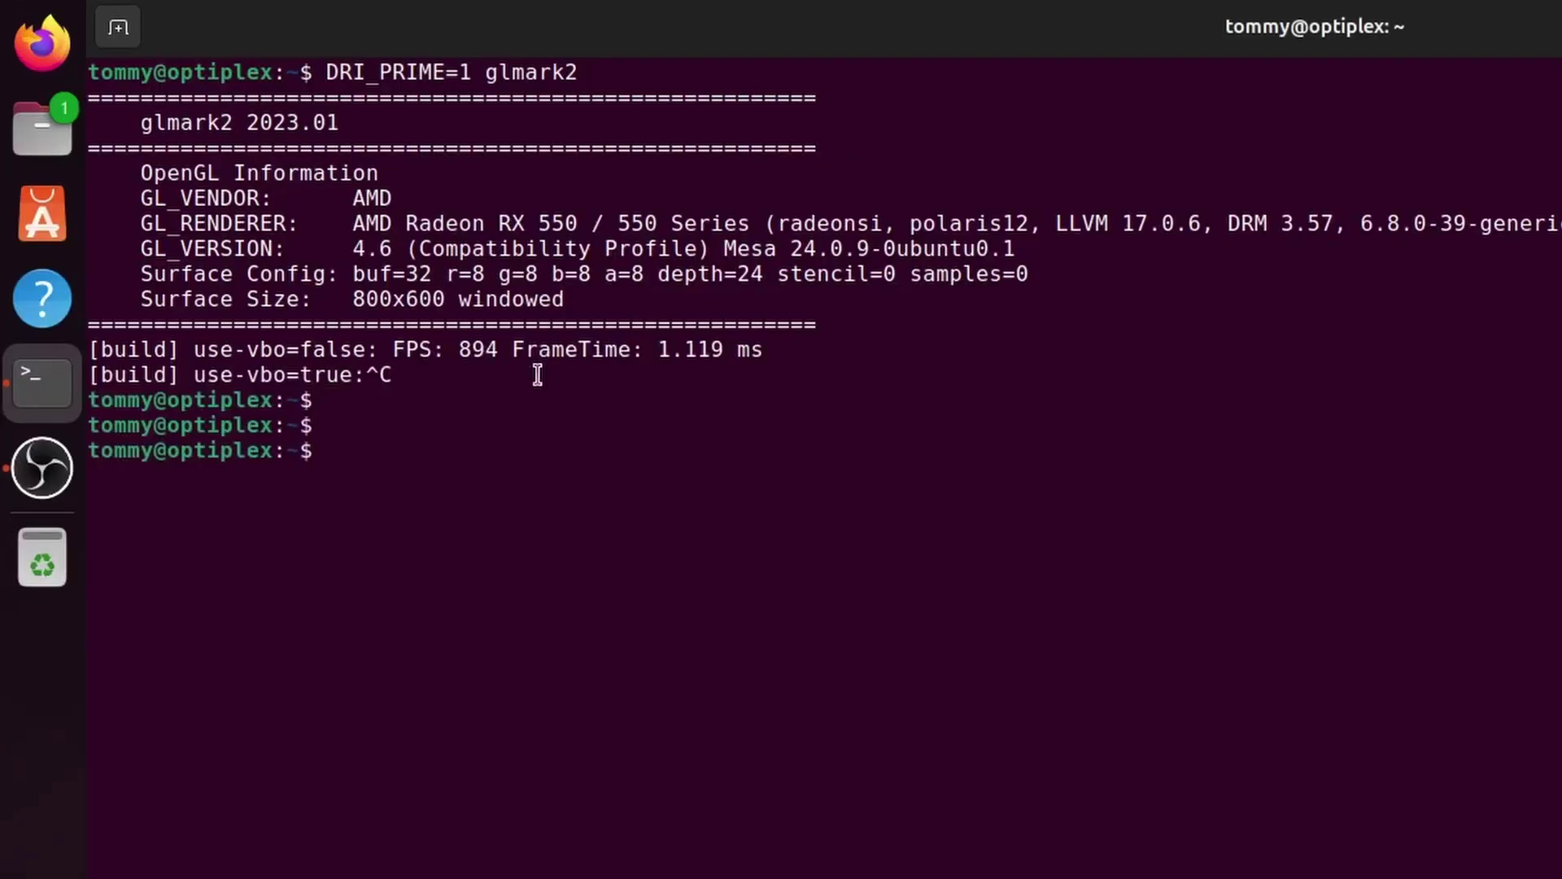
pyautogui.rightClick(61, 47)
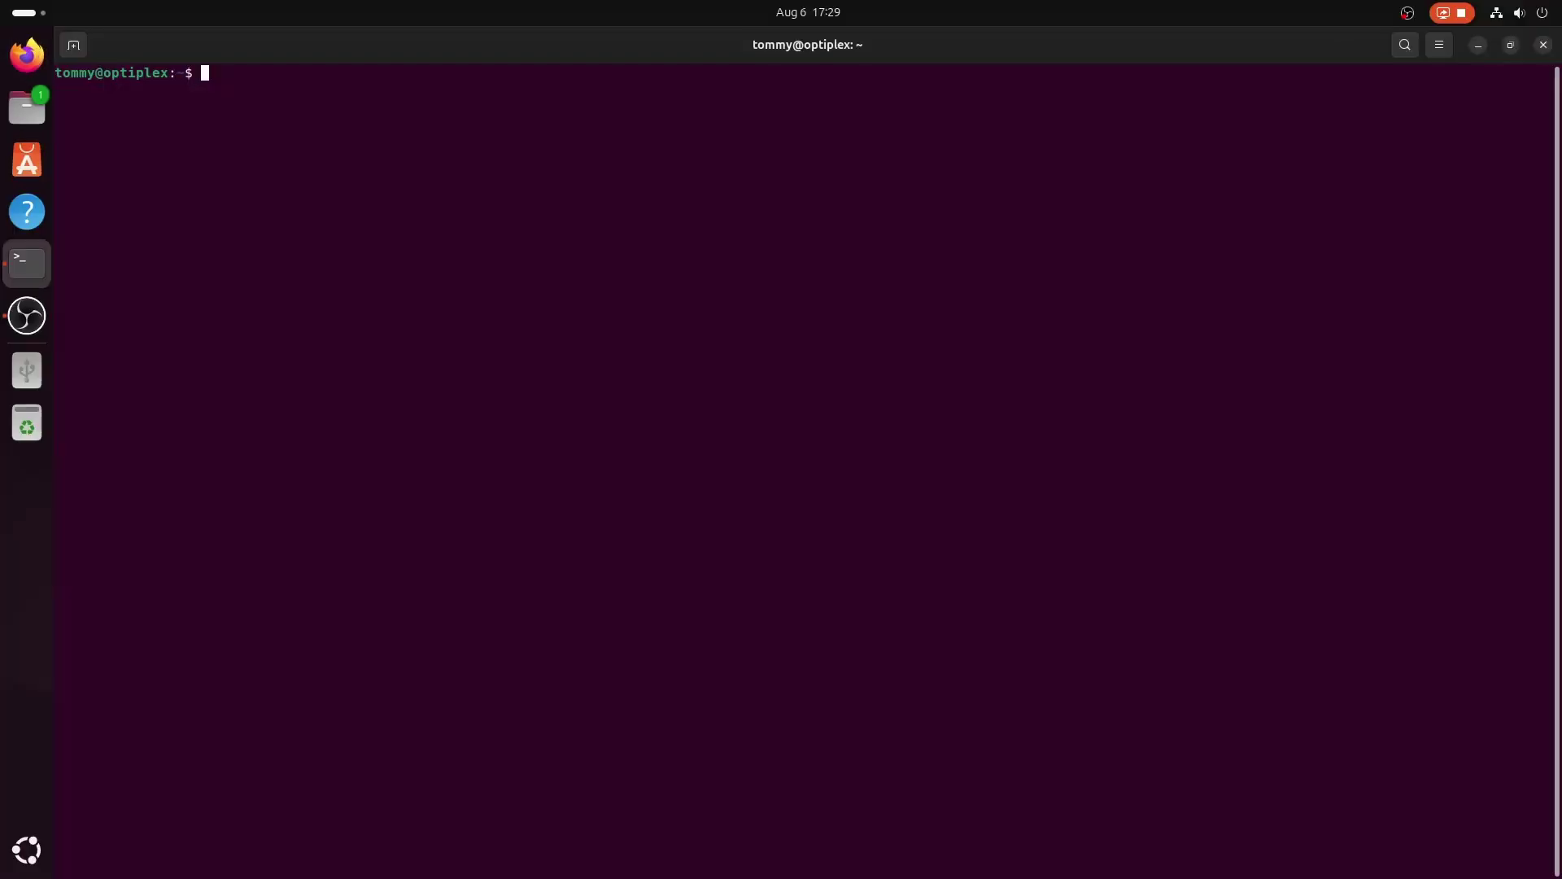
# - Install rocm-smi with sudo apt, confirming the package prompt with y
pyautogui.write('sudo apt install rocm-smi')
pyautogui.press('Return')
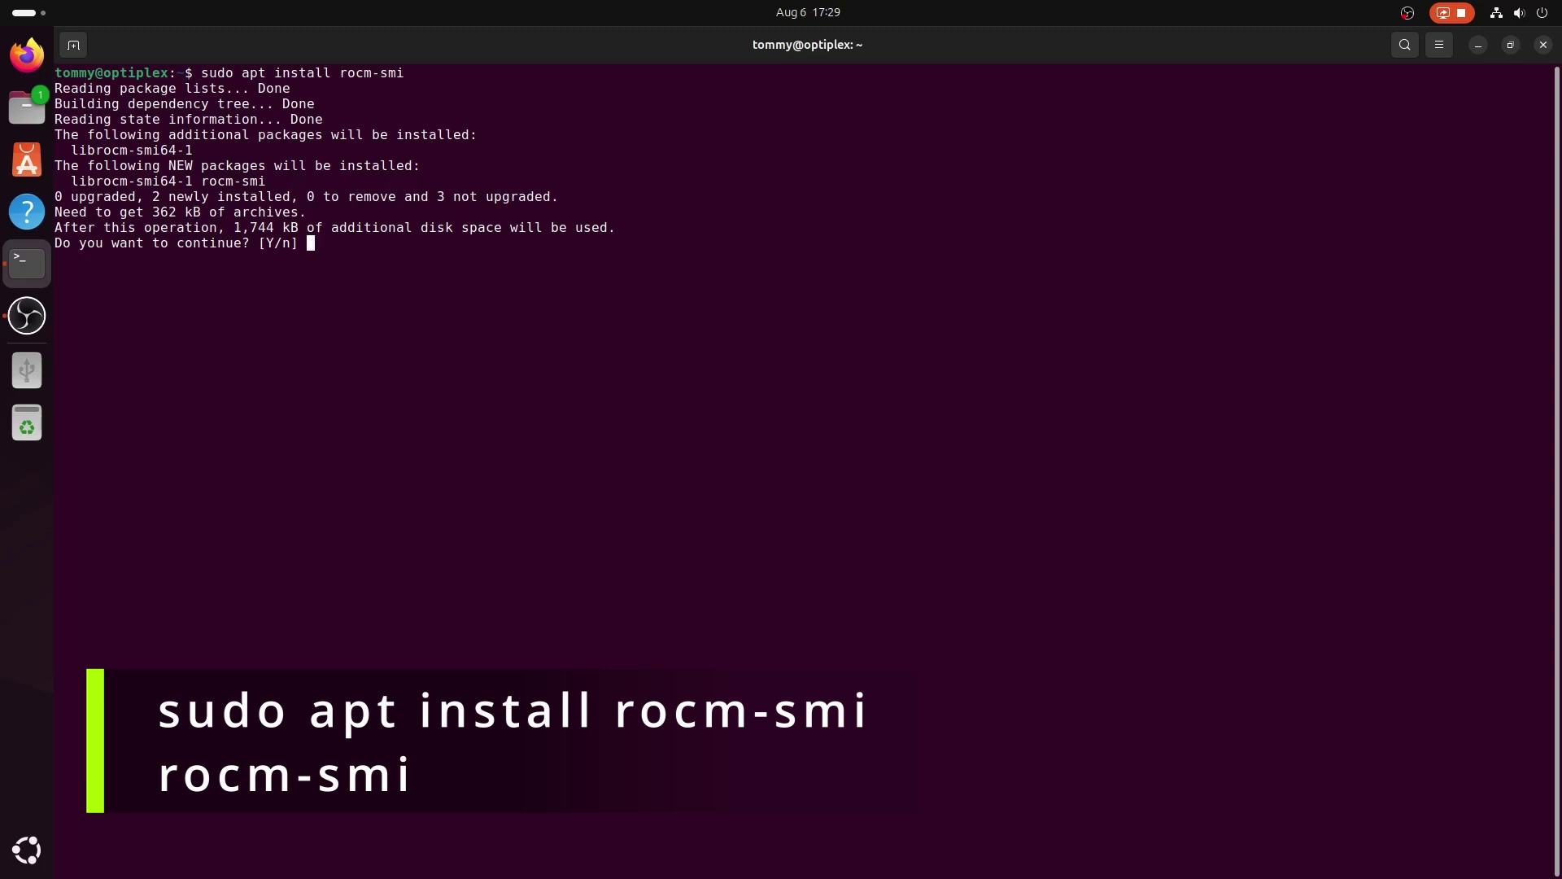
pyautogui.write('y')
pyautogui.press('Return')
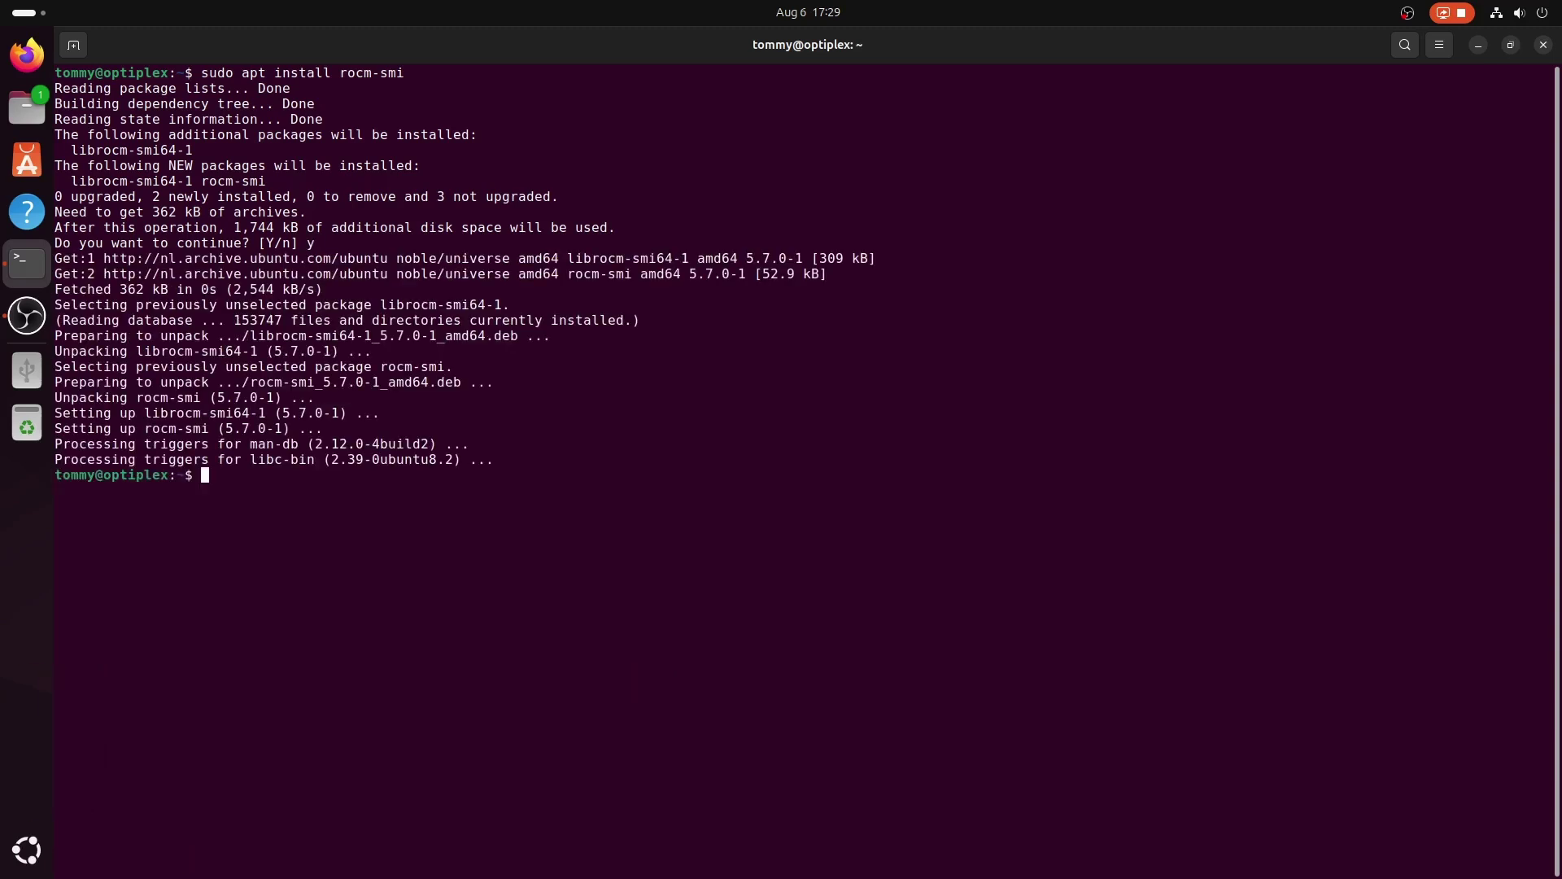
# - Run rocm-smi and highlight its usage summary and AMD ROCm System Management Interface title
pyautogui.write('rocm-smi')
pyautogui.press('Return')
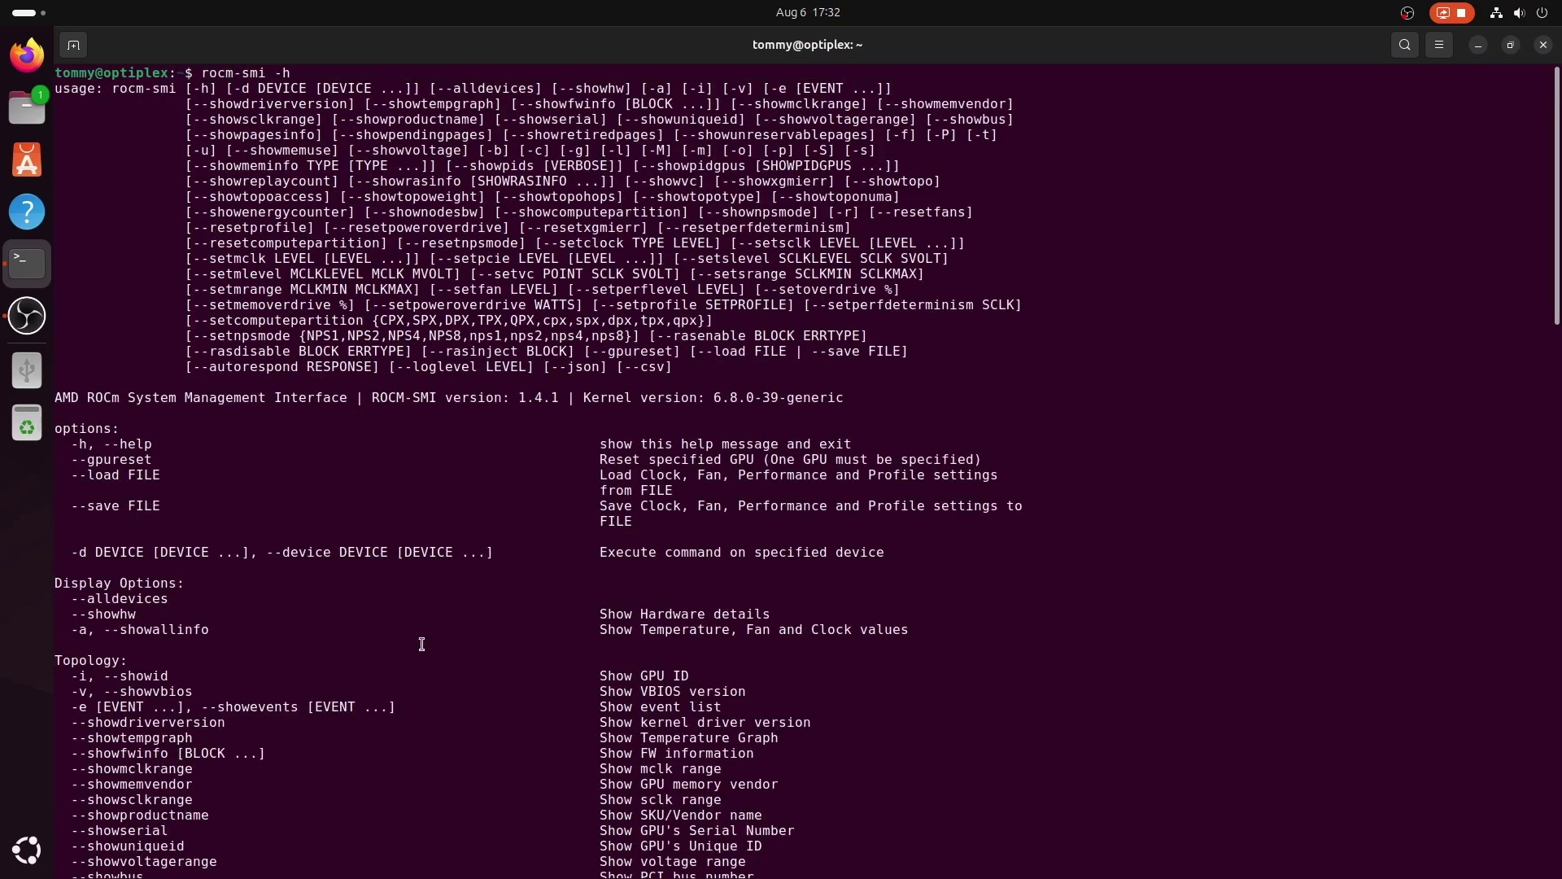
pyautogui.moveTo(56, 92); pyautogui.dragTo(952, 384)
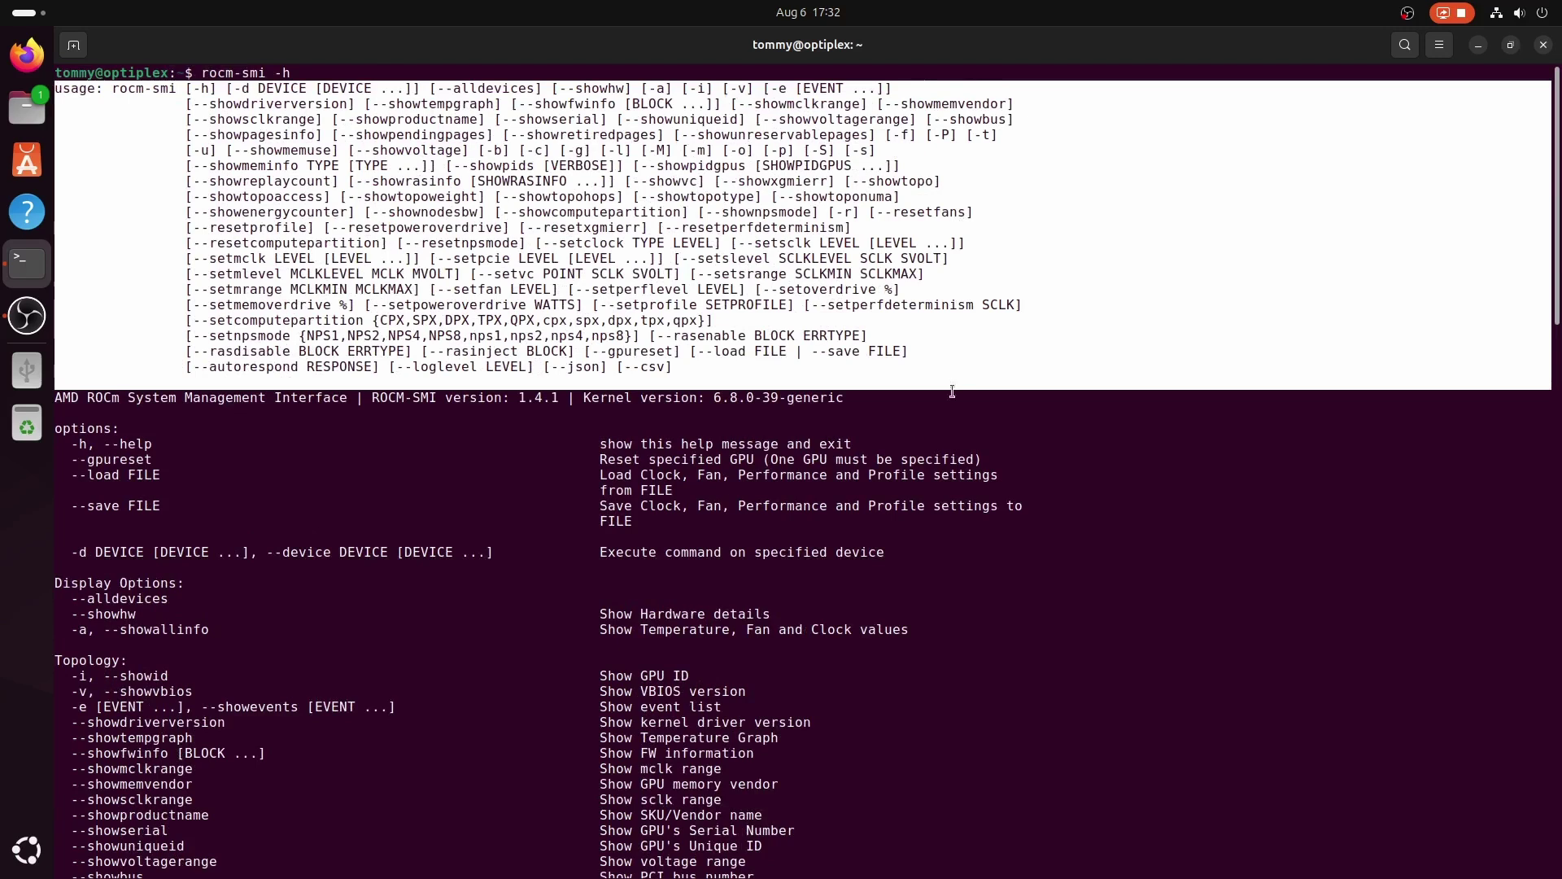
pyautogui.click(957, 404)
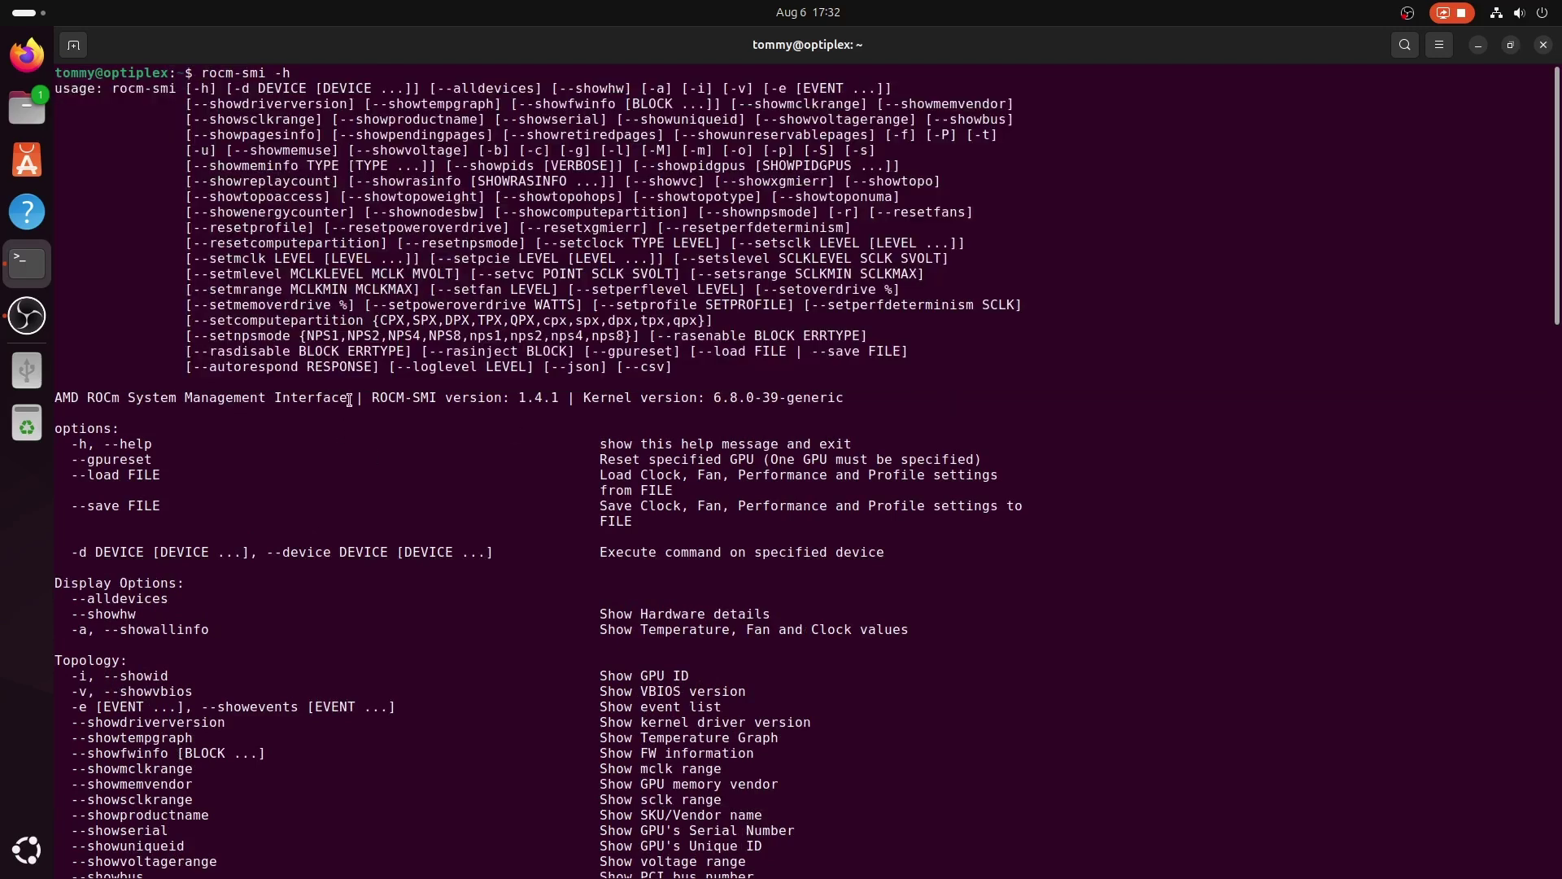
pyautogui.moveTo(352, 399); pyautogui.dragTo(55, 399)
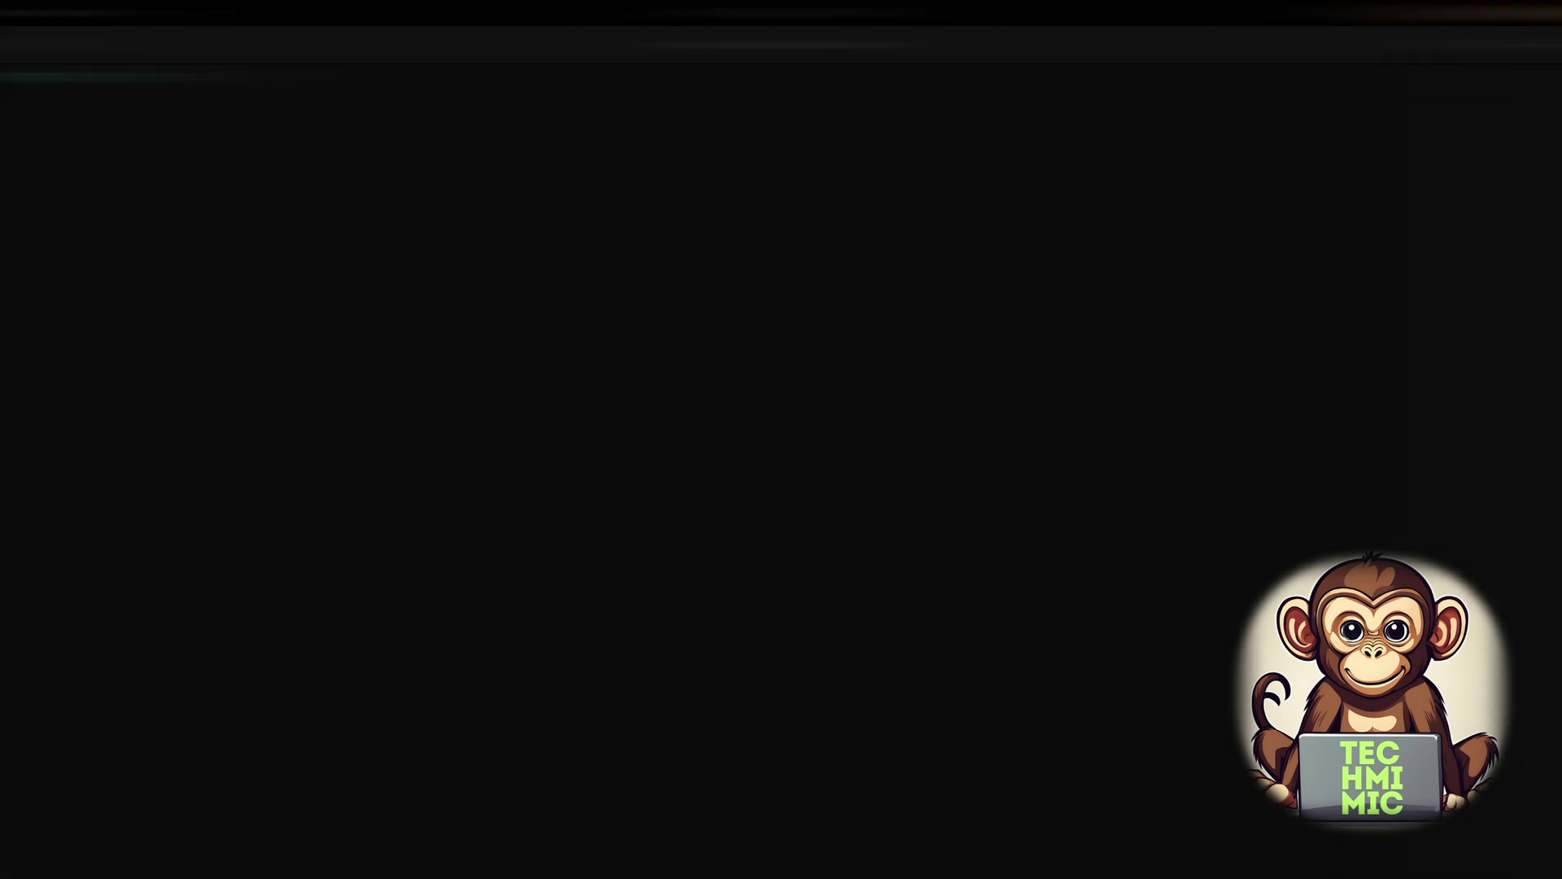
# - Run the '| grep VGA' controller query and highlight the Intel and AMD controller lines
pyautogui.write('i | ')
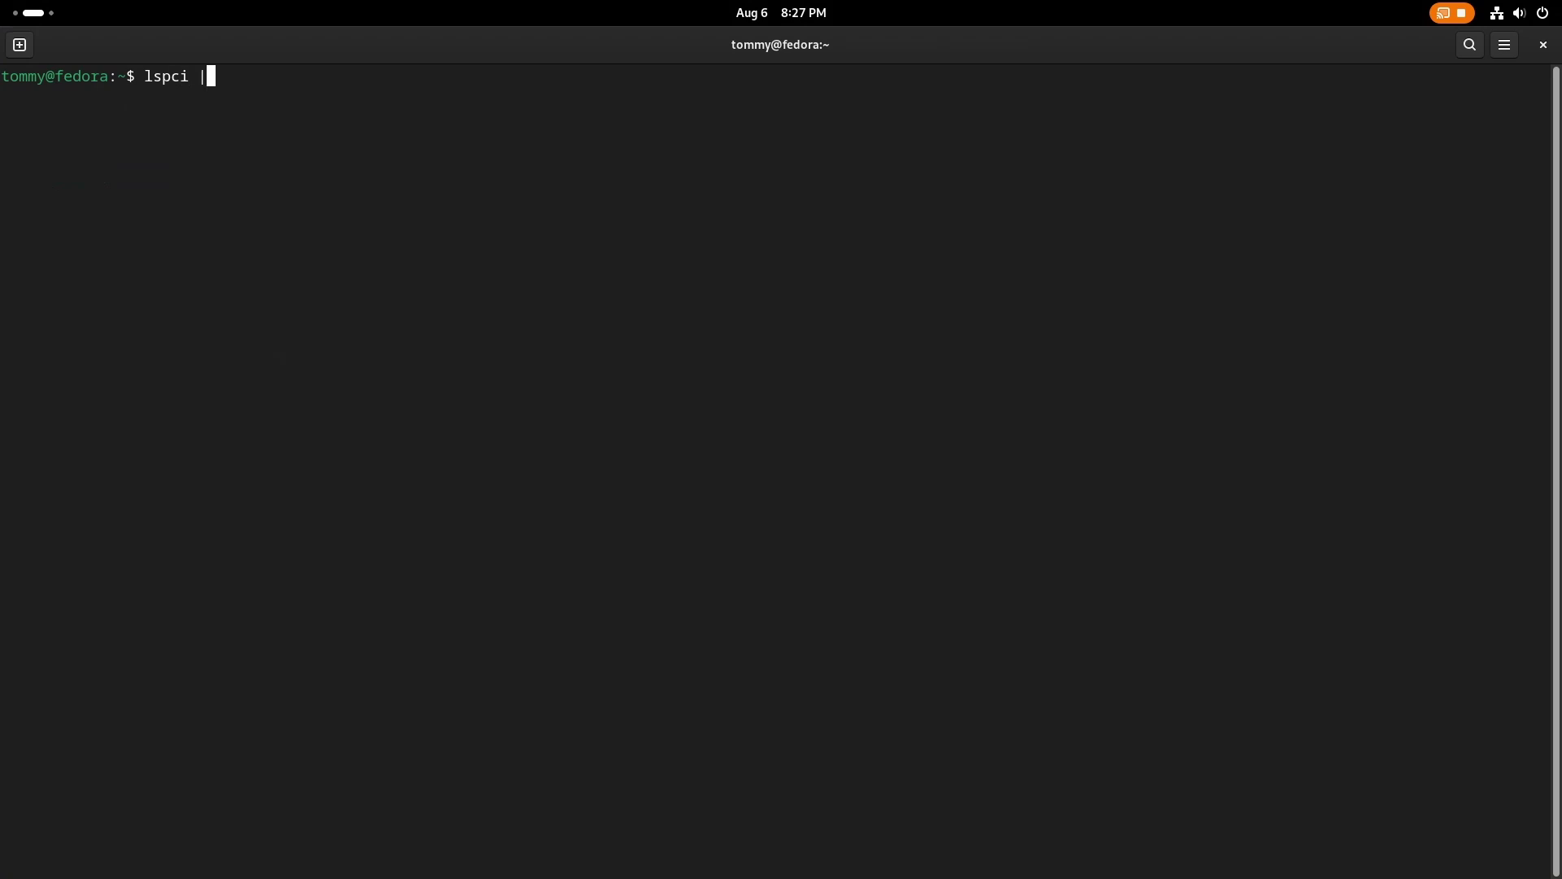
pyautogui.write('grep VGA')
pyautogui.press('Return')
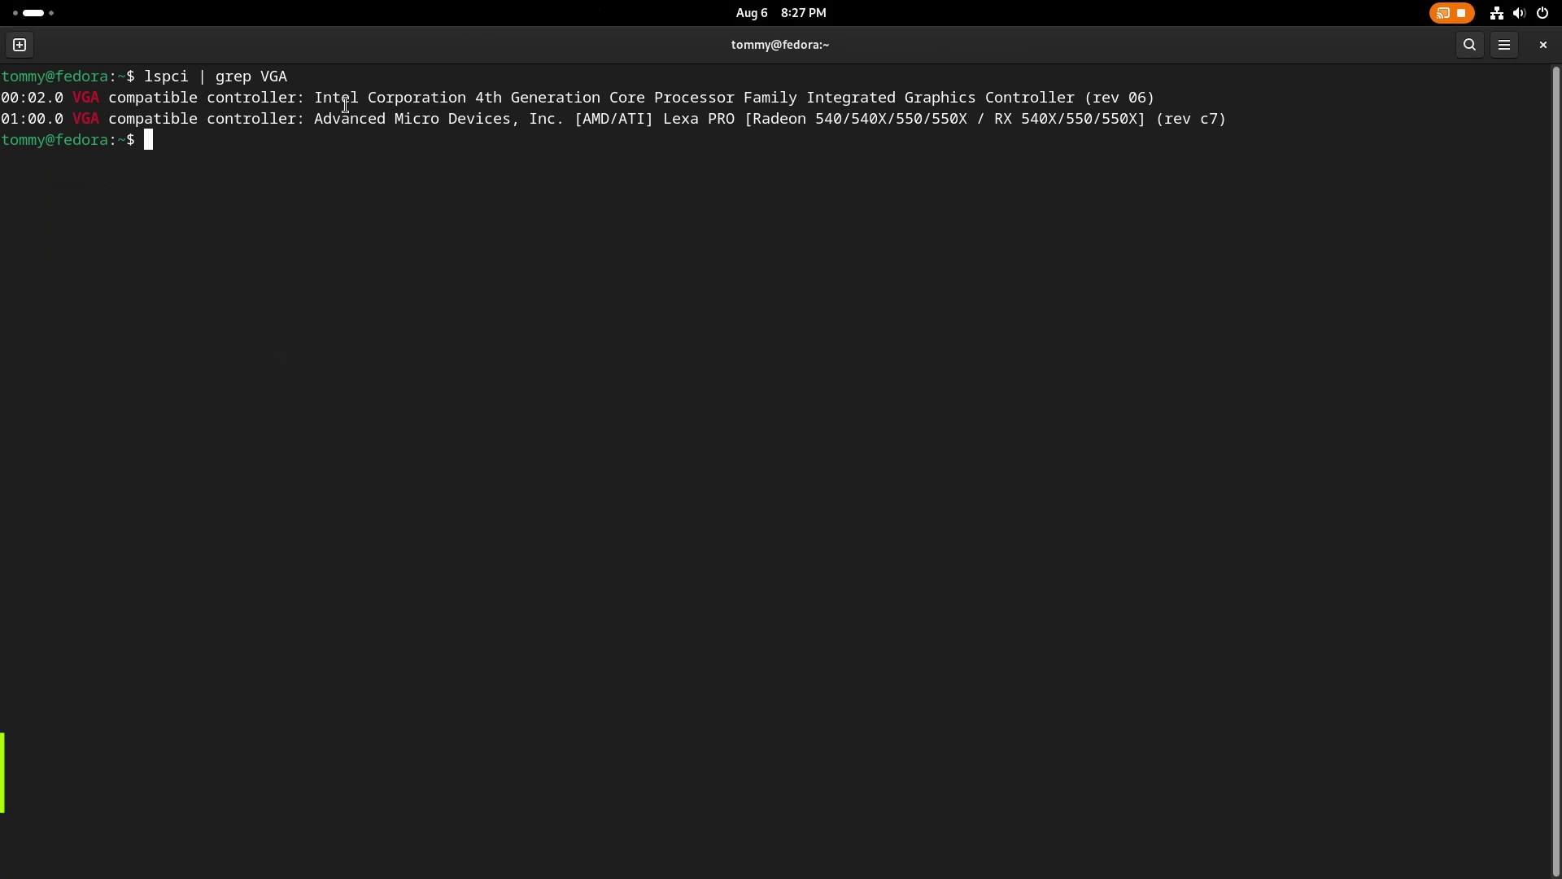
pyautogui.moveTo(314, 97); pyautogui.dragTo(1153, 91)
pyautogui.moveTo(309, 122); pyautogui.dragTo(1234, 121)
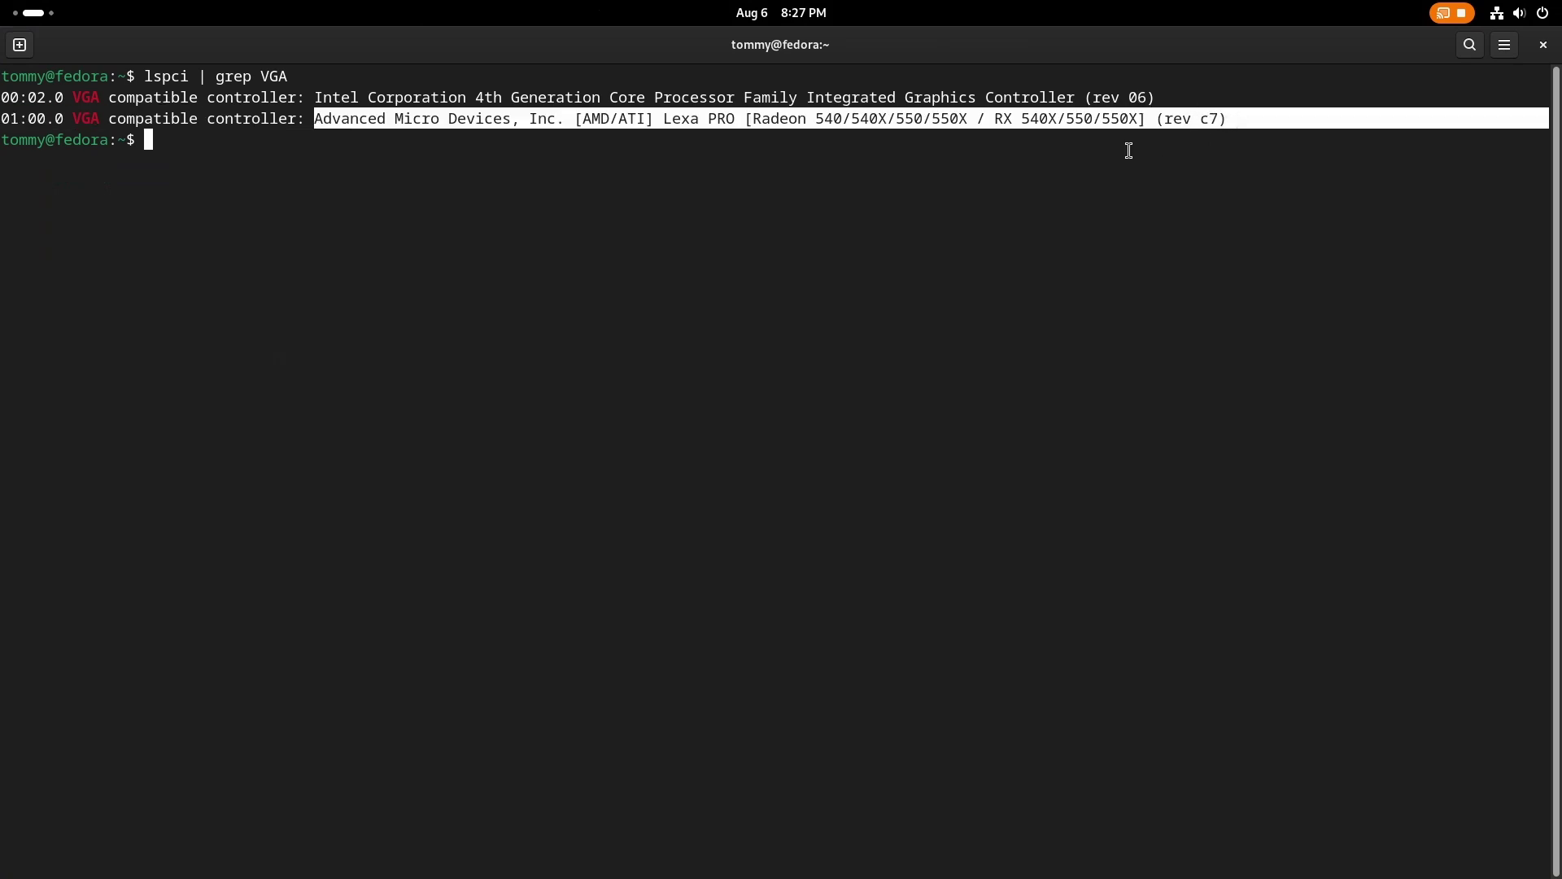
pyautogui.click(1104, 151)
# - Run glxinfo -B and highlight the OpenGL renderer string showing Intel HD Graphics 4400
pyautogui.write('glxinfo ')
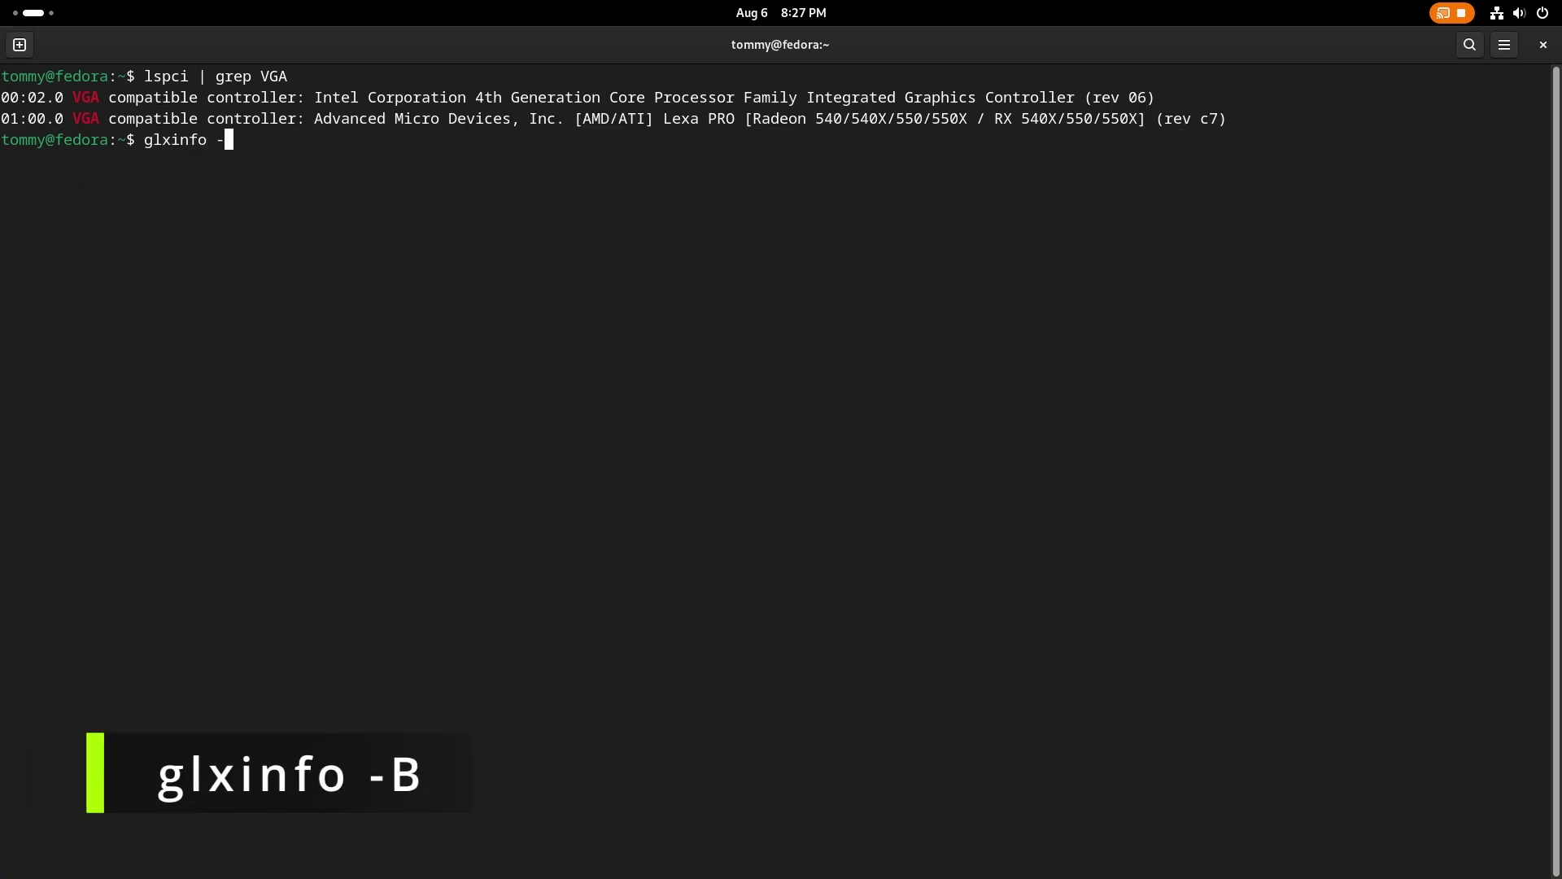
pyautogui.write('-B')
pyautogui.press('Return')
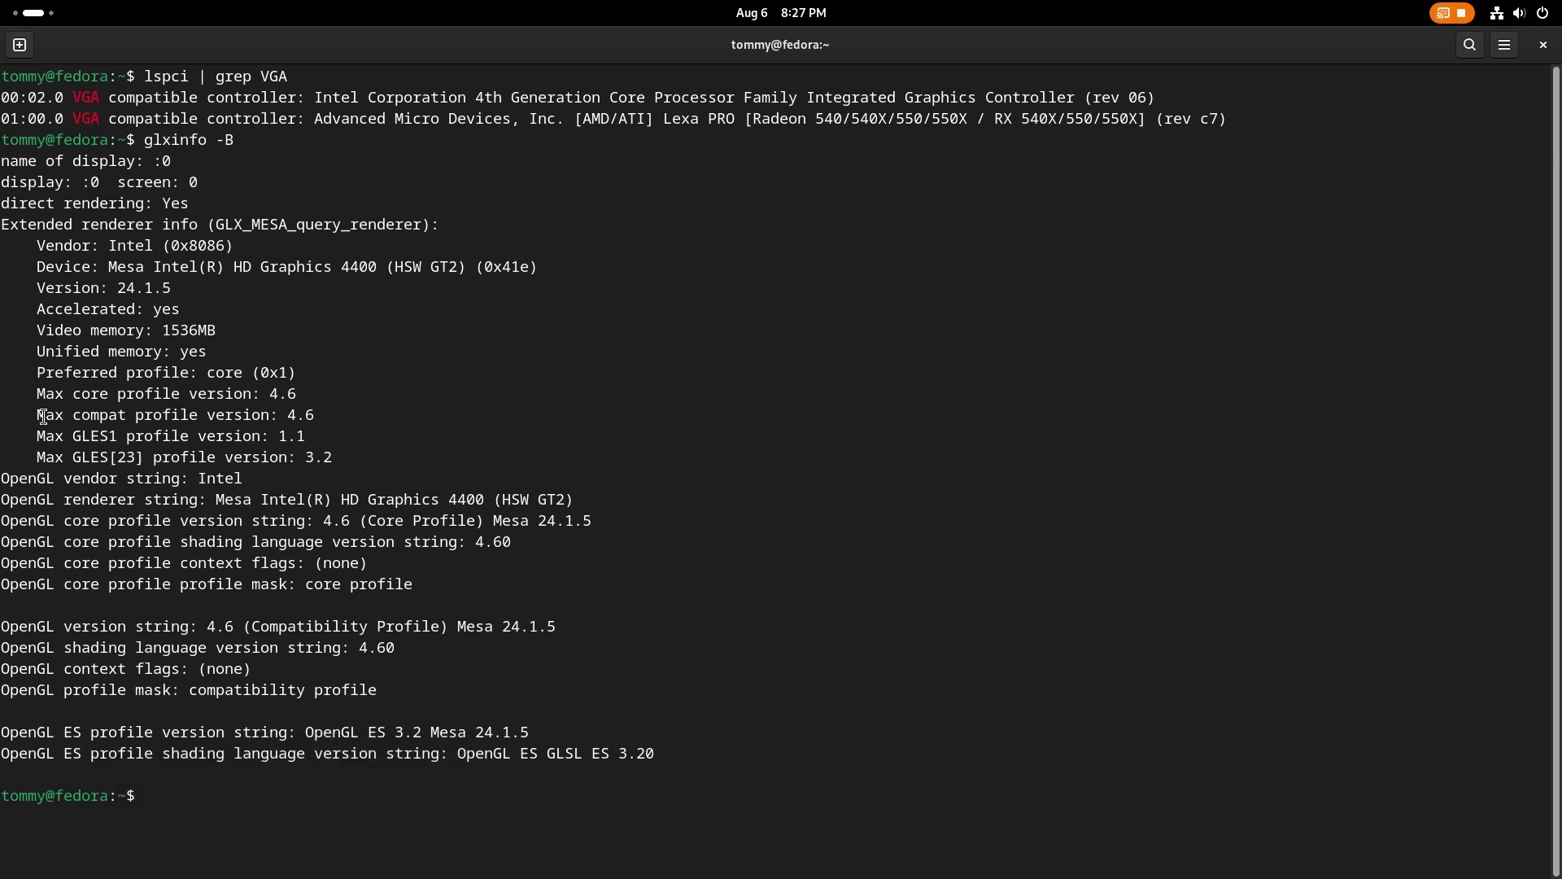
pyautogui.moveTo(3, 500); pyautogui.dragTo(721, 502)
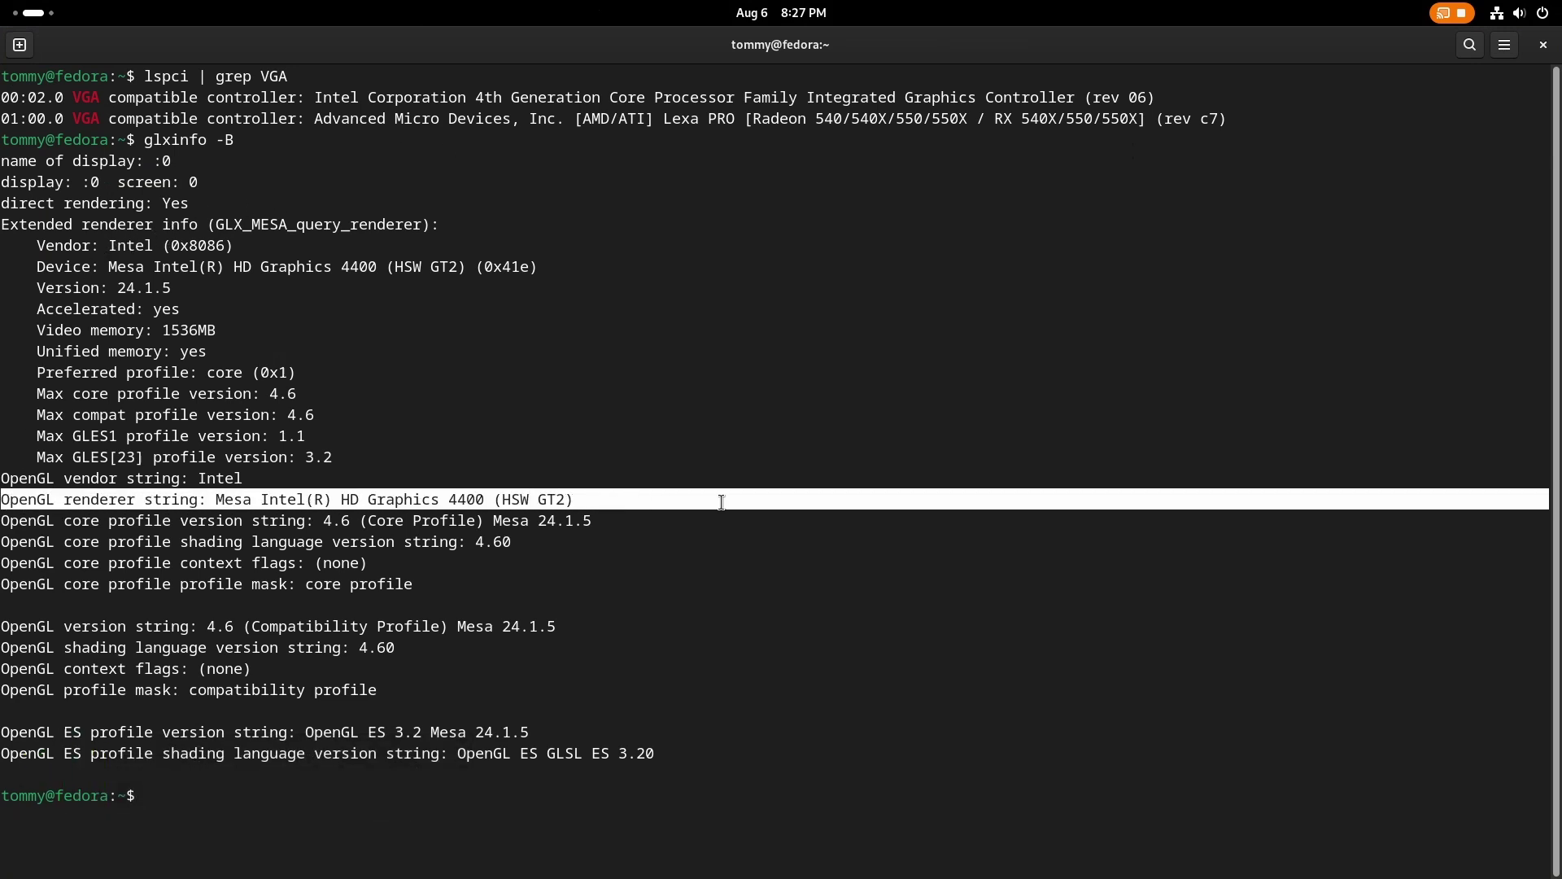
pyautogui.click(660, 542)
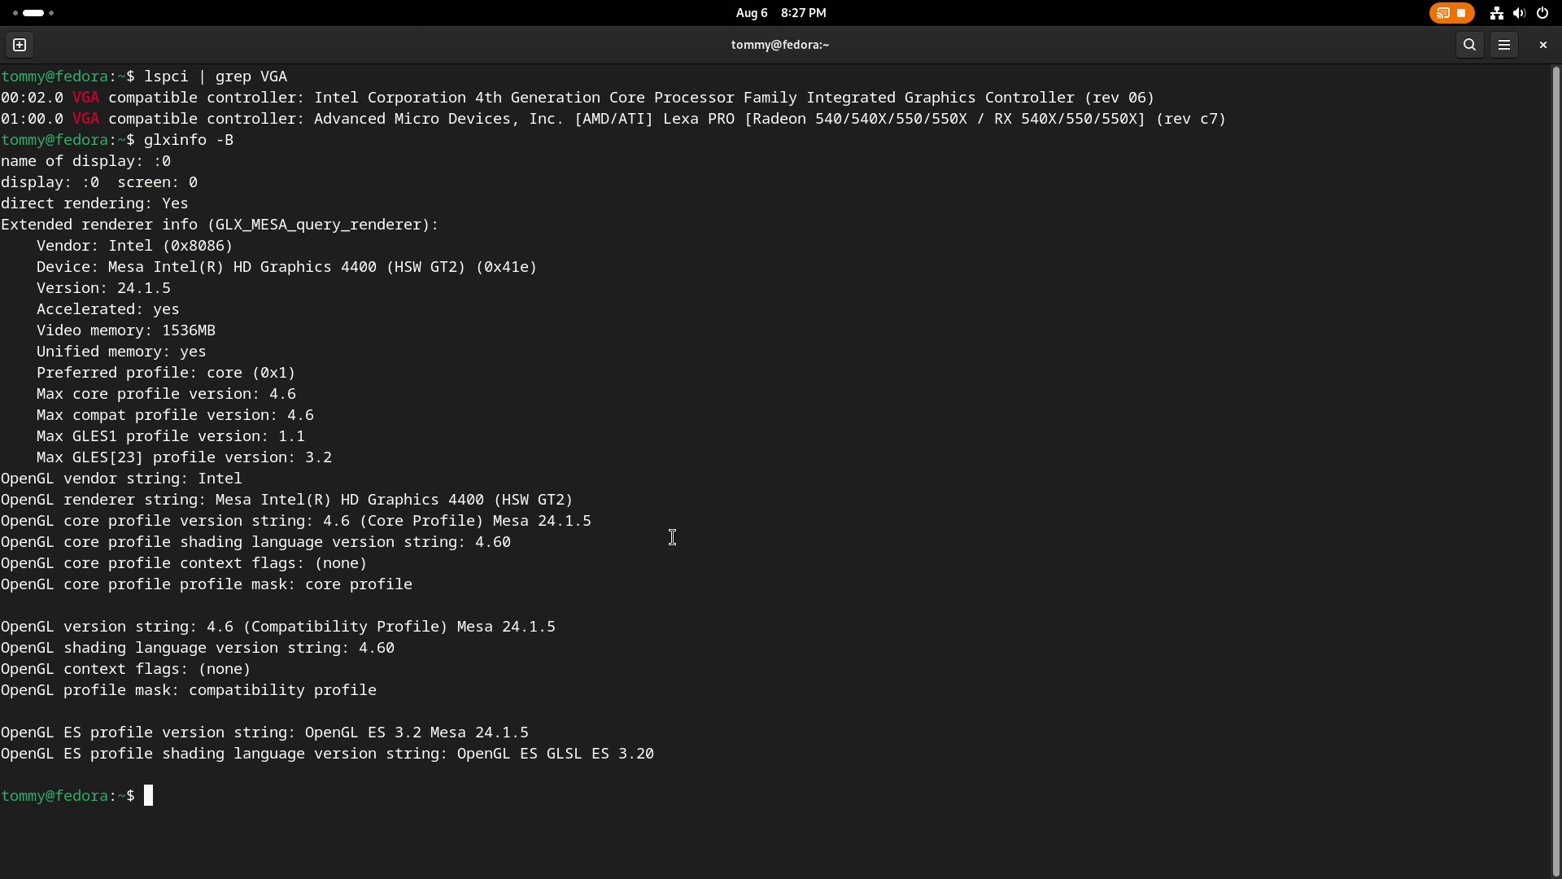
# - Run inxi -G and mark the Intel integrated and AMD Lexa PRO graphics lines
pyautogui.write('inxi -G')
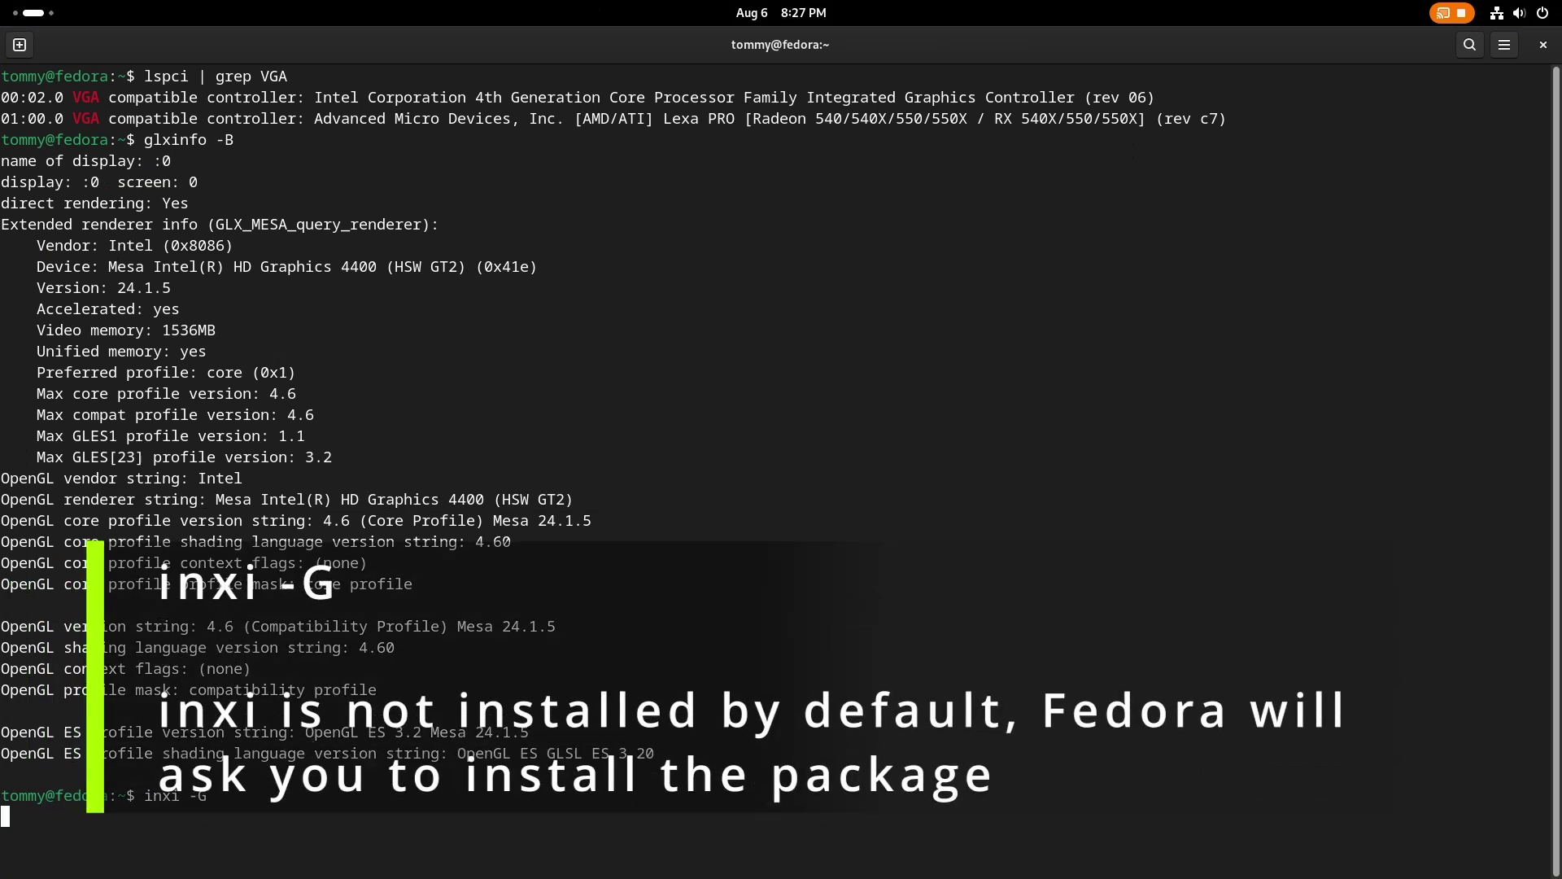
pyautogui.press('Return')
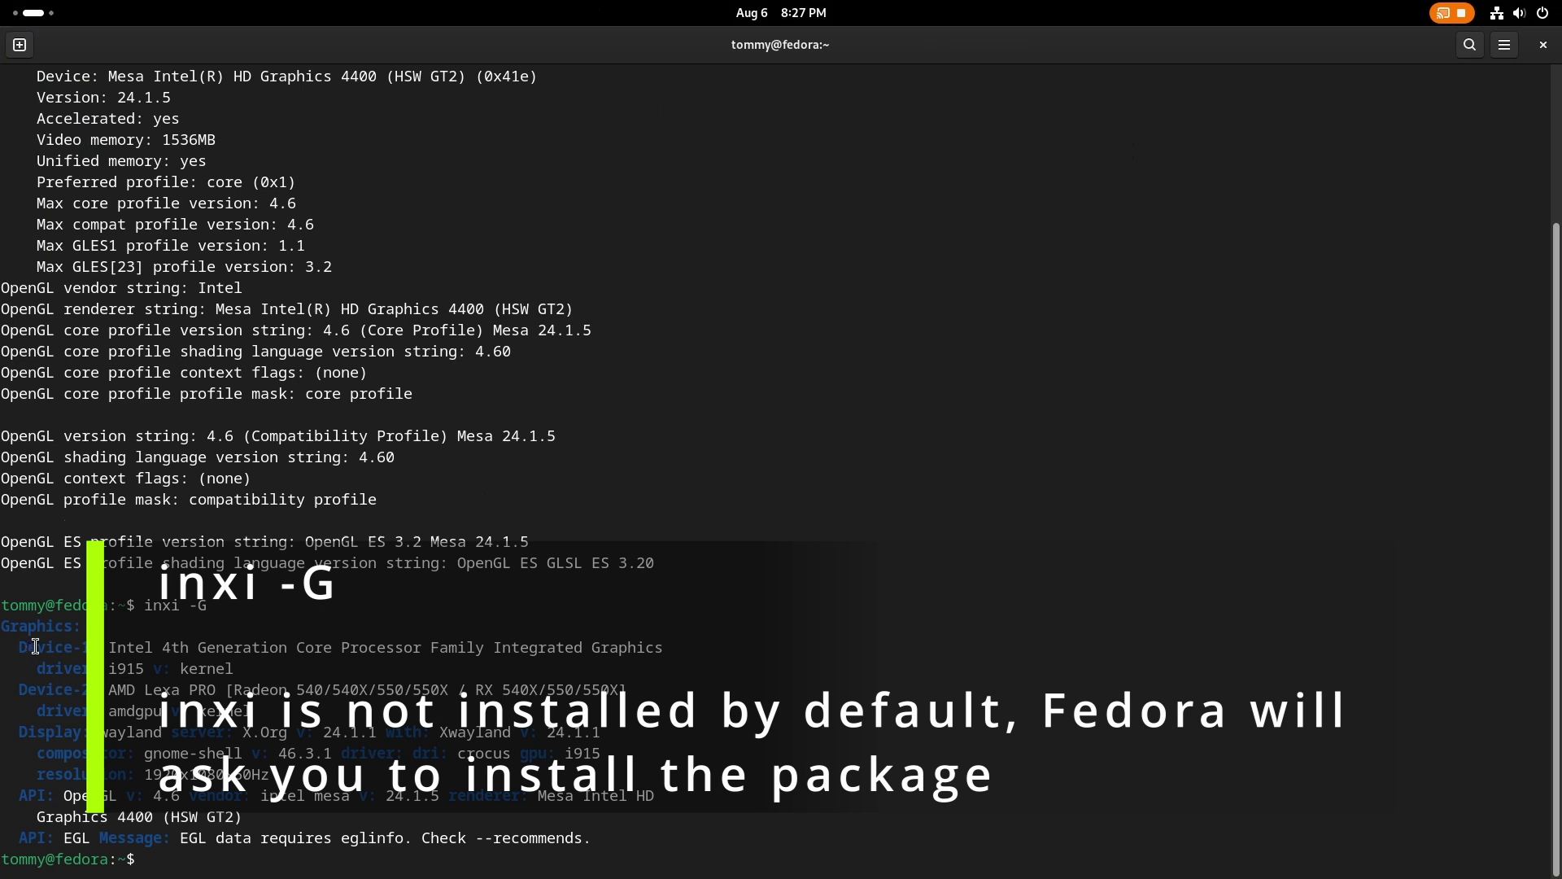
pyautogui.moveTo(10, 647); pyautogui.dragTo(900, 647)
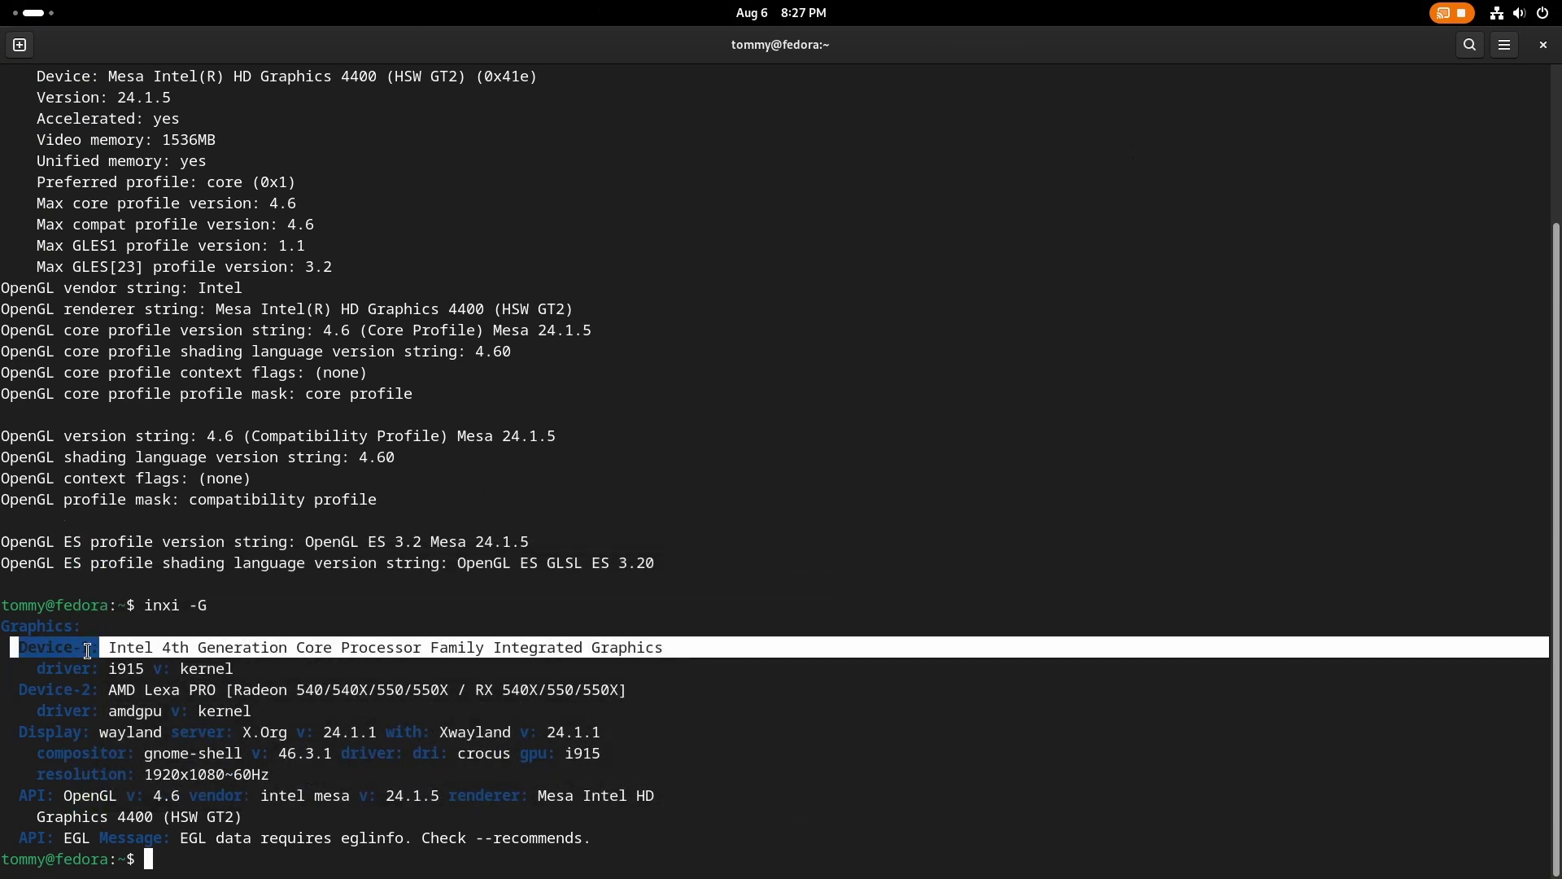
pyautogui.moveTo(9, 690)
pyautogui.mouseDown()
pyautogui.moveTo(576, 672)
pyautogui.moveTo(640, 688)
pyautogui.mouseUp()
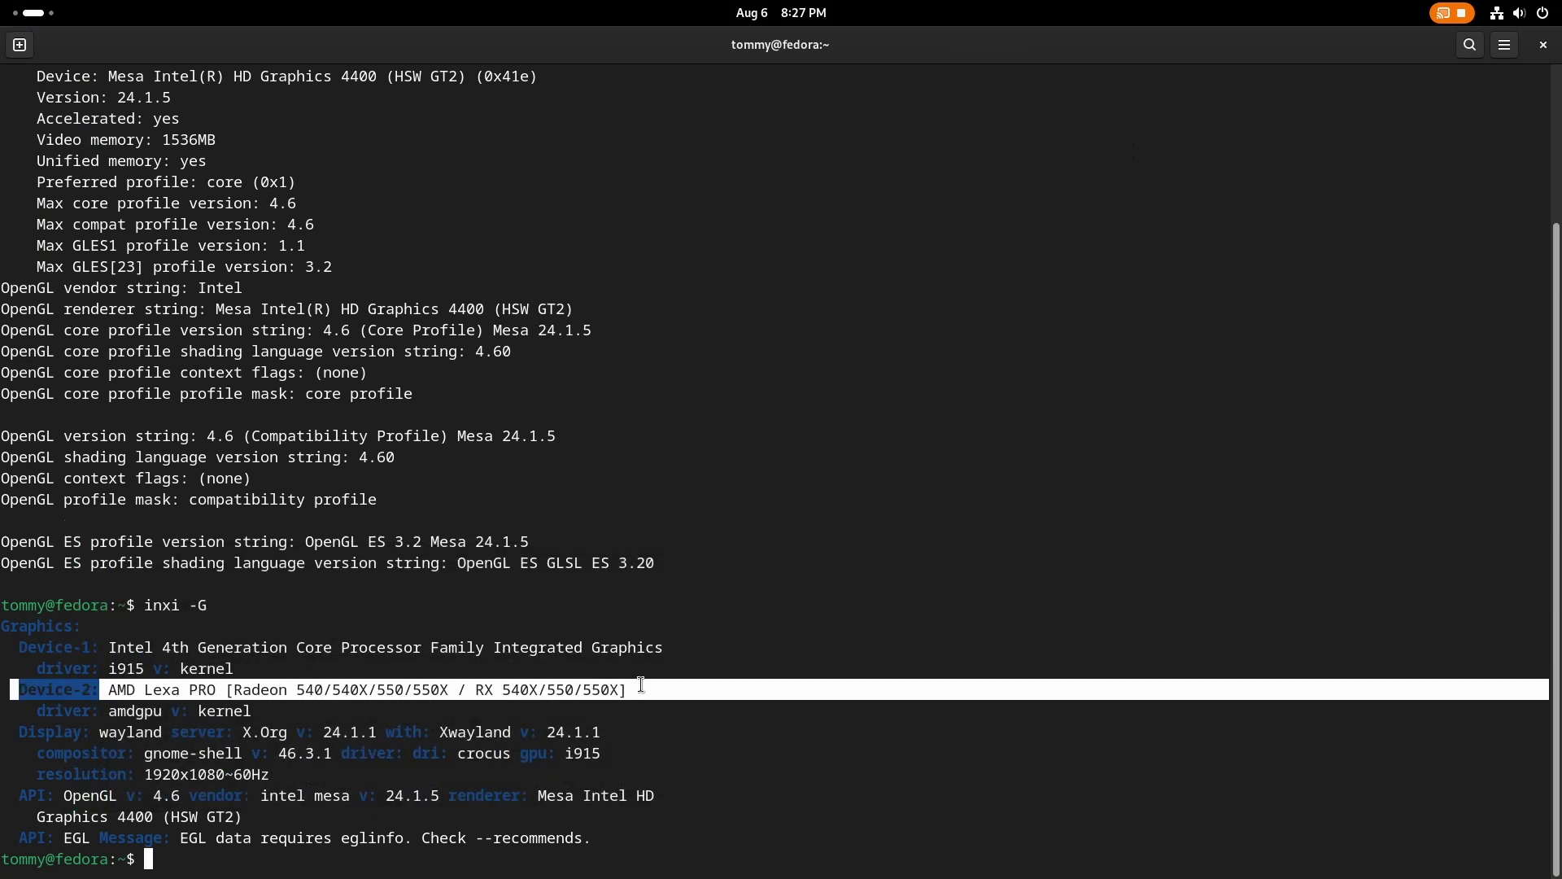
pyautogui.click(237, 713)
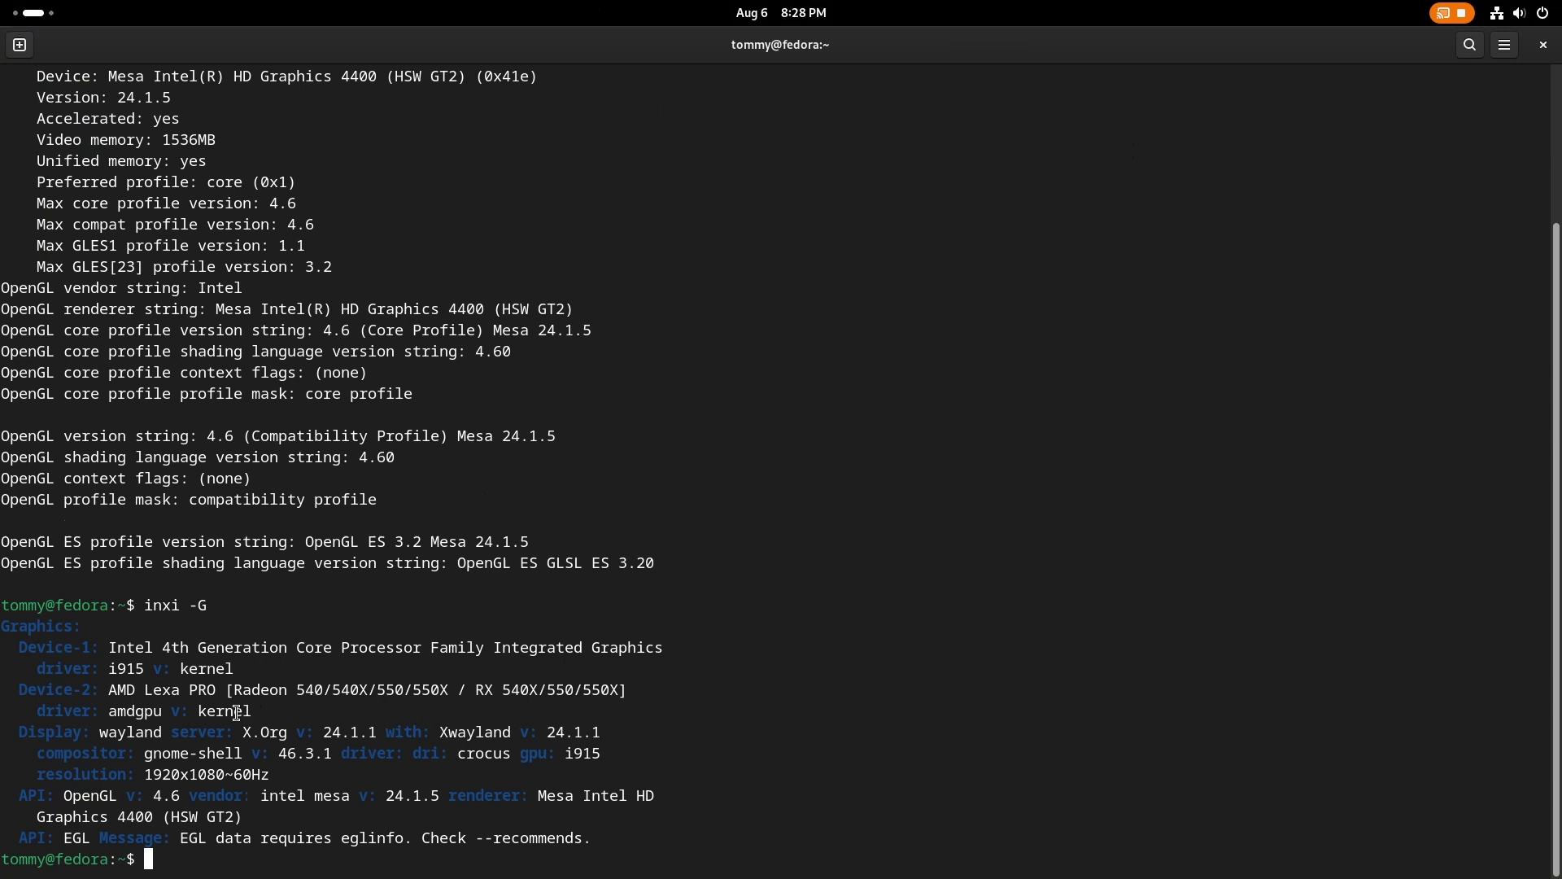
# - Run glmark2 on the default Intel HD Graphics 4400, then stop it
pyautogui.write('glmark2')
pyautogui.press('Return')
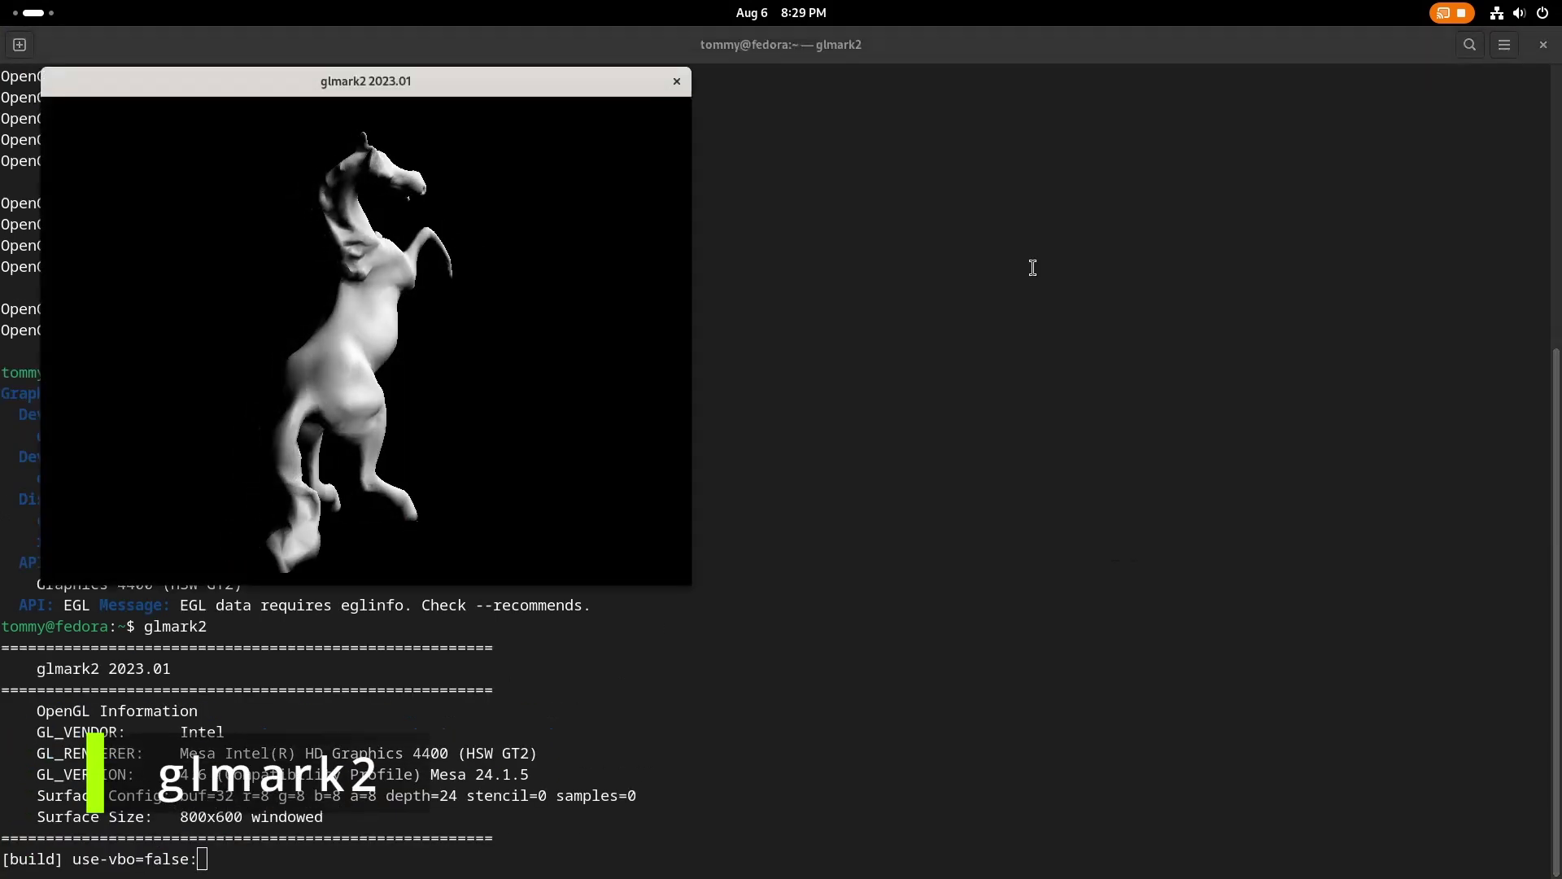
pyautogui.moveTo(521, 92); pyautogui.dragTo(1181, 169)
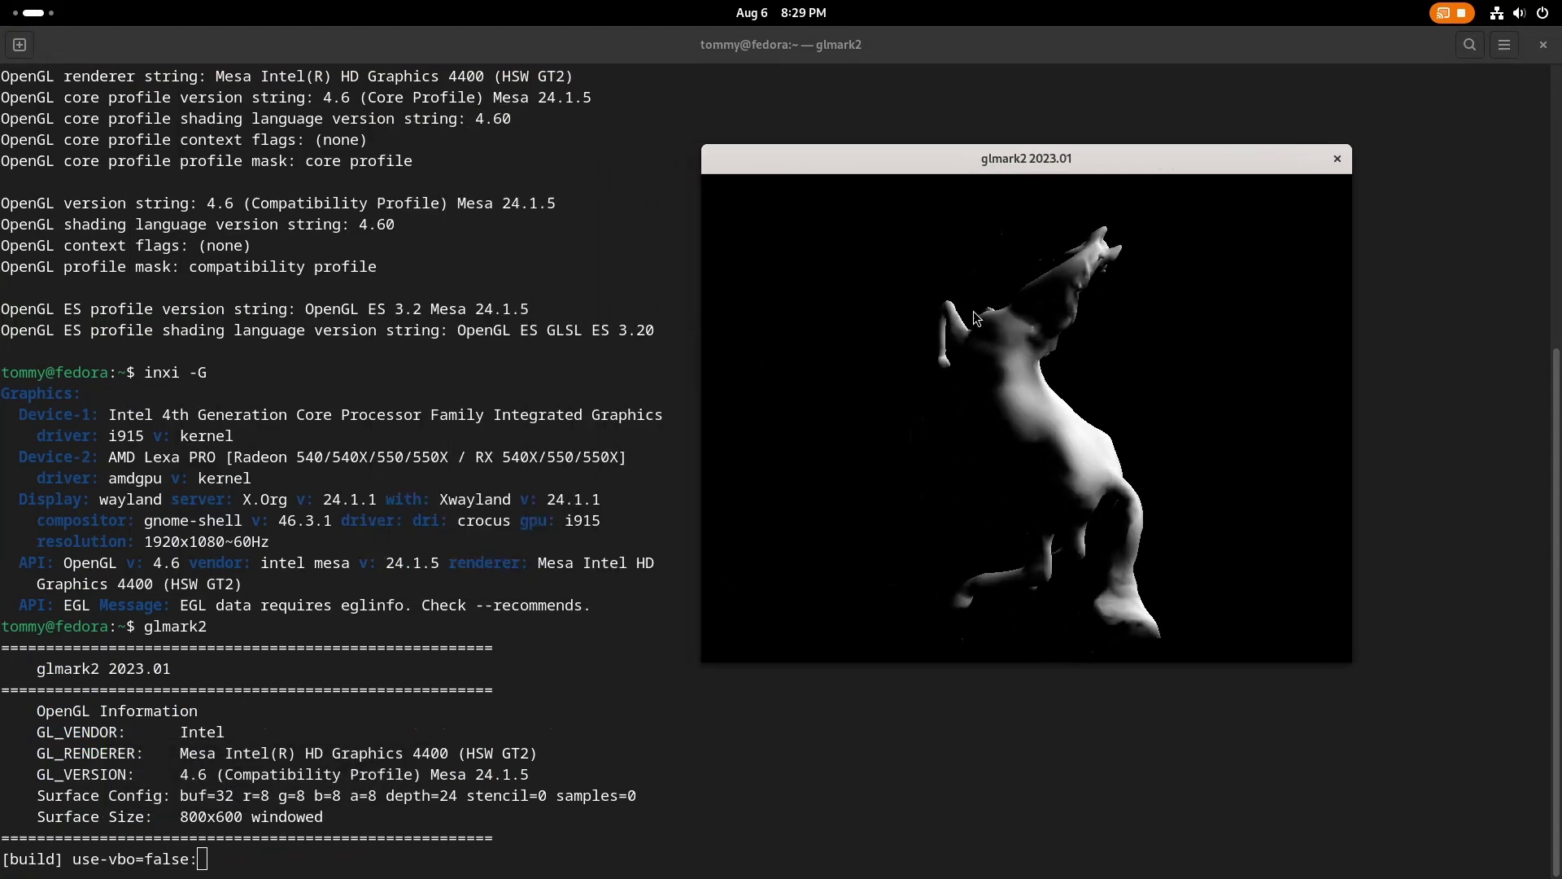
pyautogui.click(32, 753)
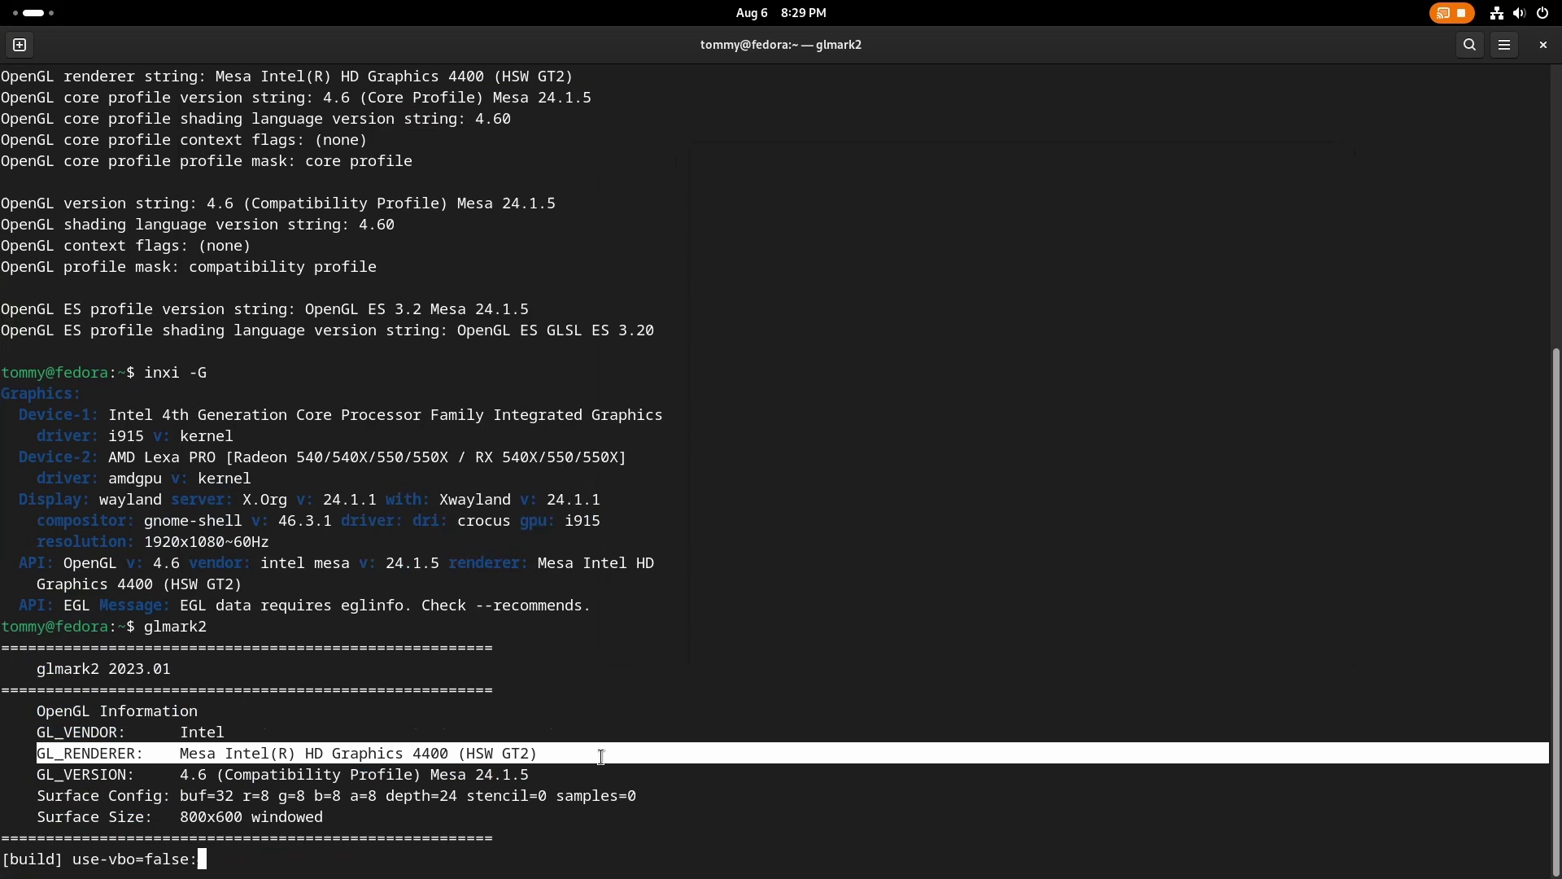
pyautogui.hotkey('ctrl', 'c')
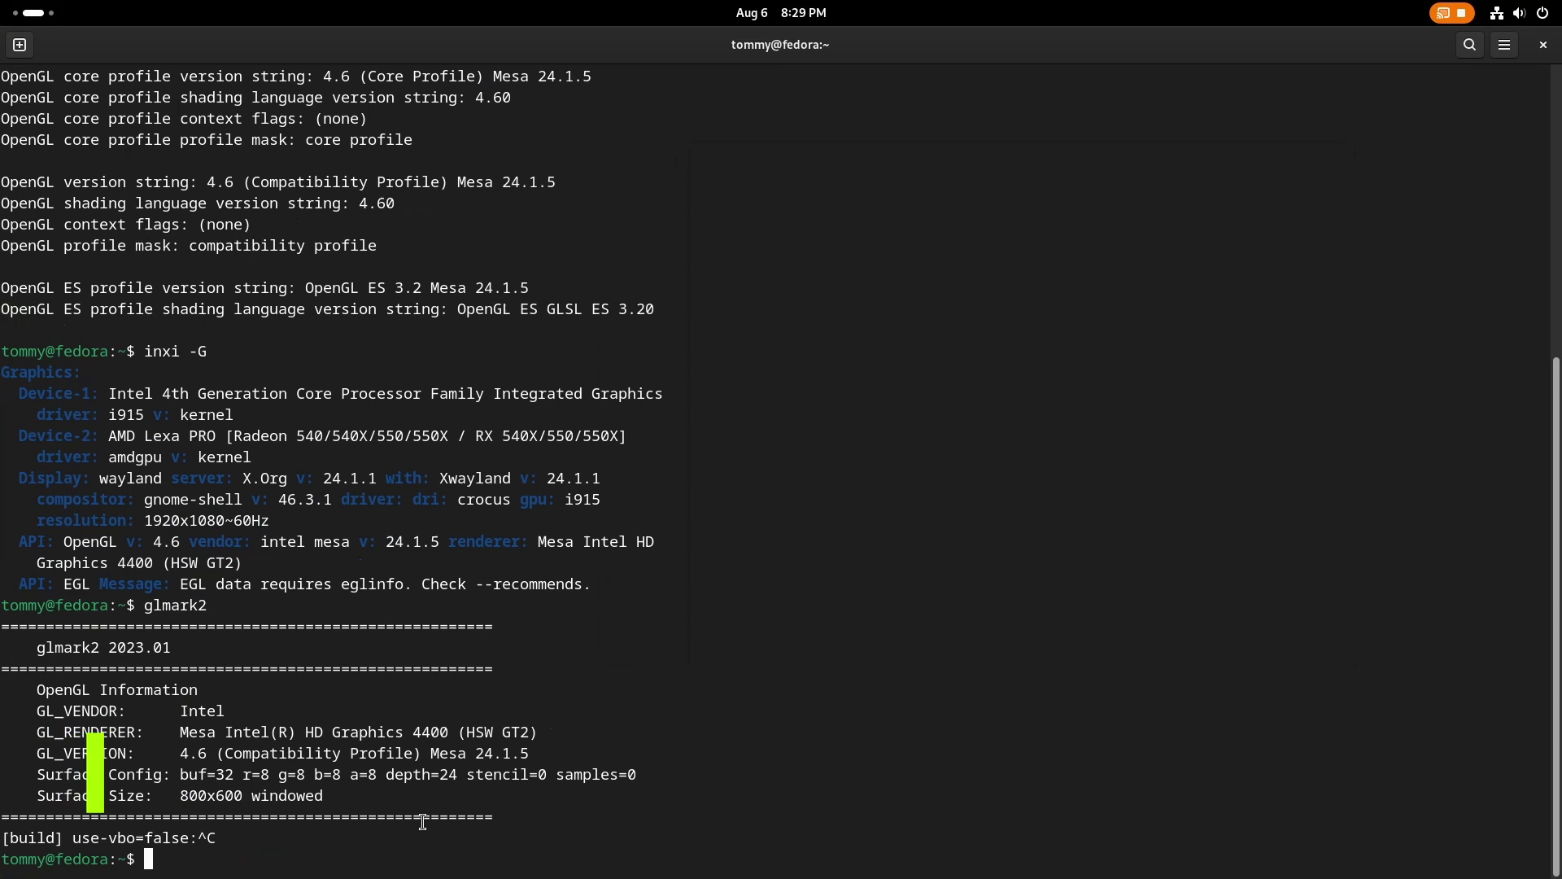
# - Rerun with DRI_PRIME=1 glmark2 and mark the AMD Radeon RX 550 renderer name
pyautogui.write('DRI_PRIME=1 g')
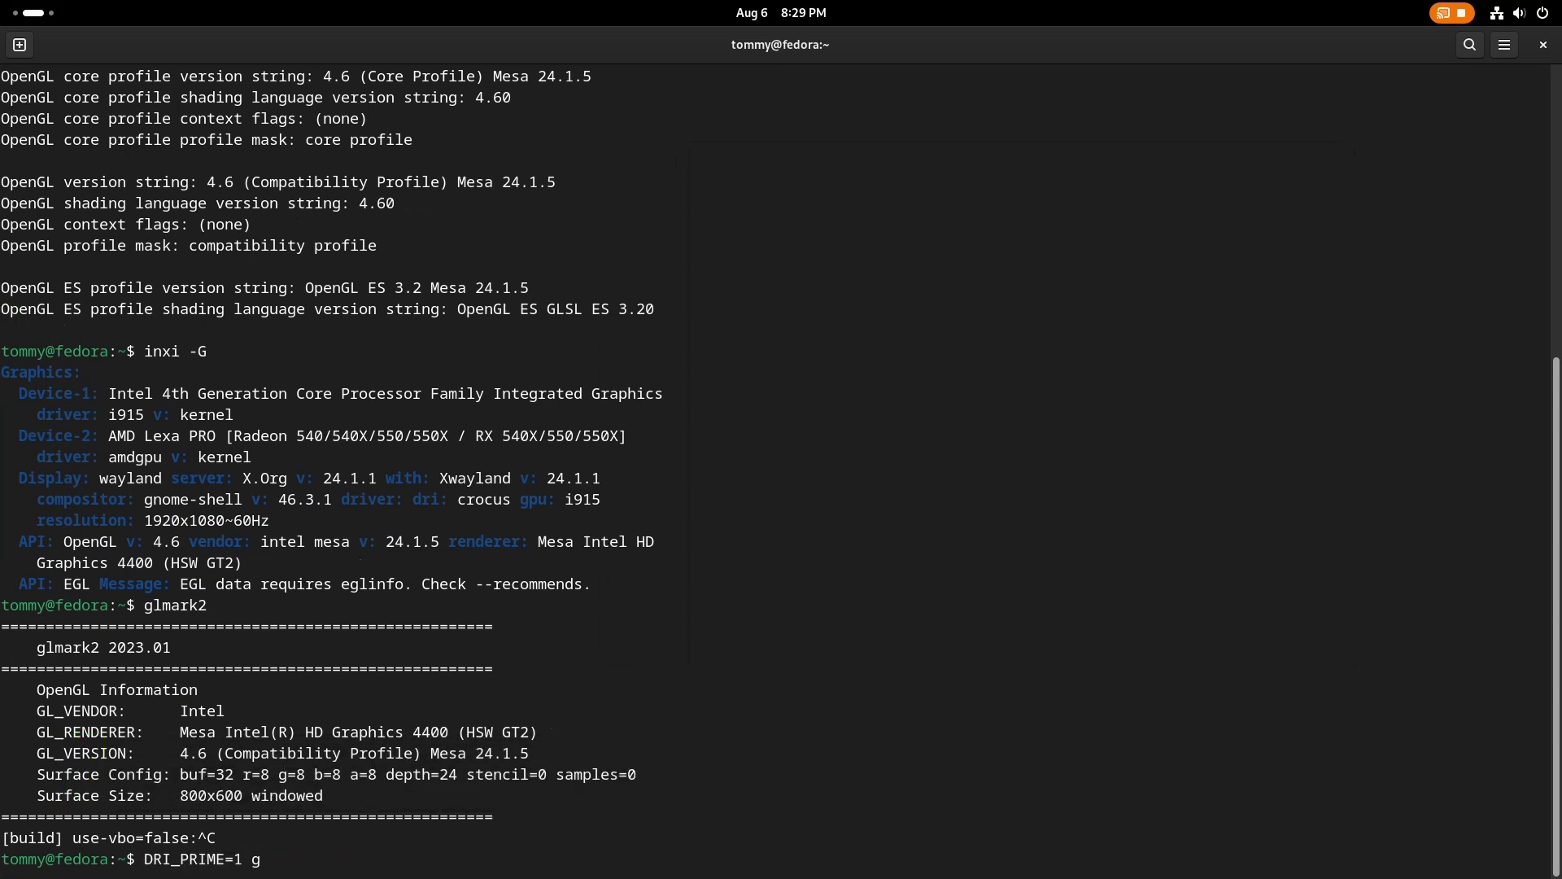
pyautogui.write('lmark2')
pyautogui.press('Return')
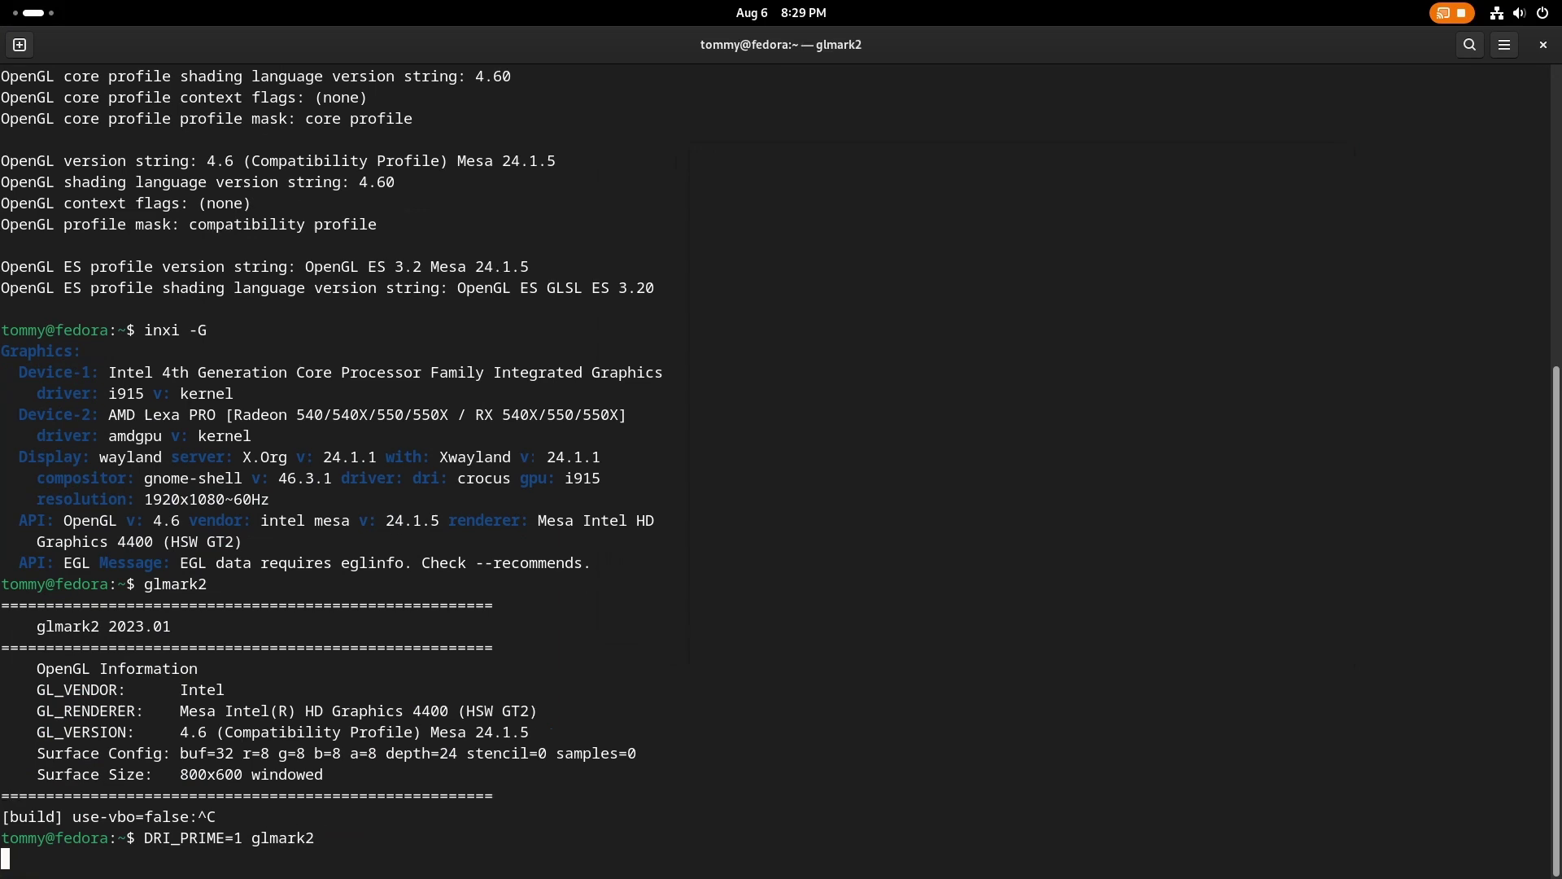
pyautogui.moveTo(412, 90); pyautogui.dragTo(1154, 153)
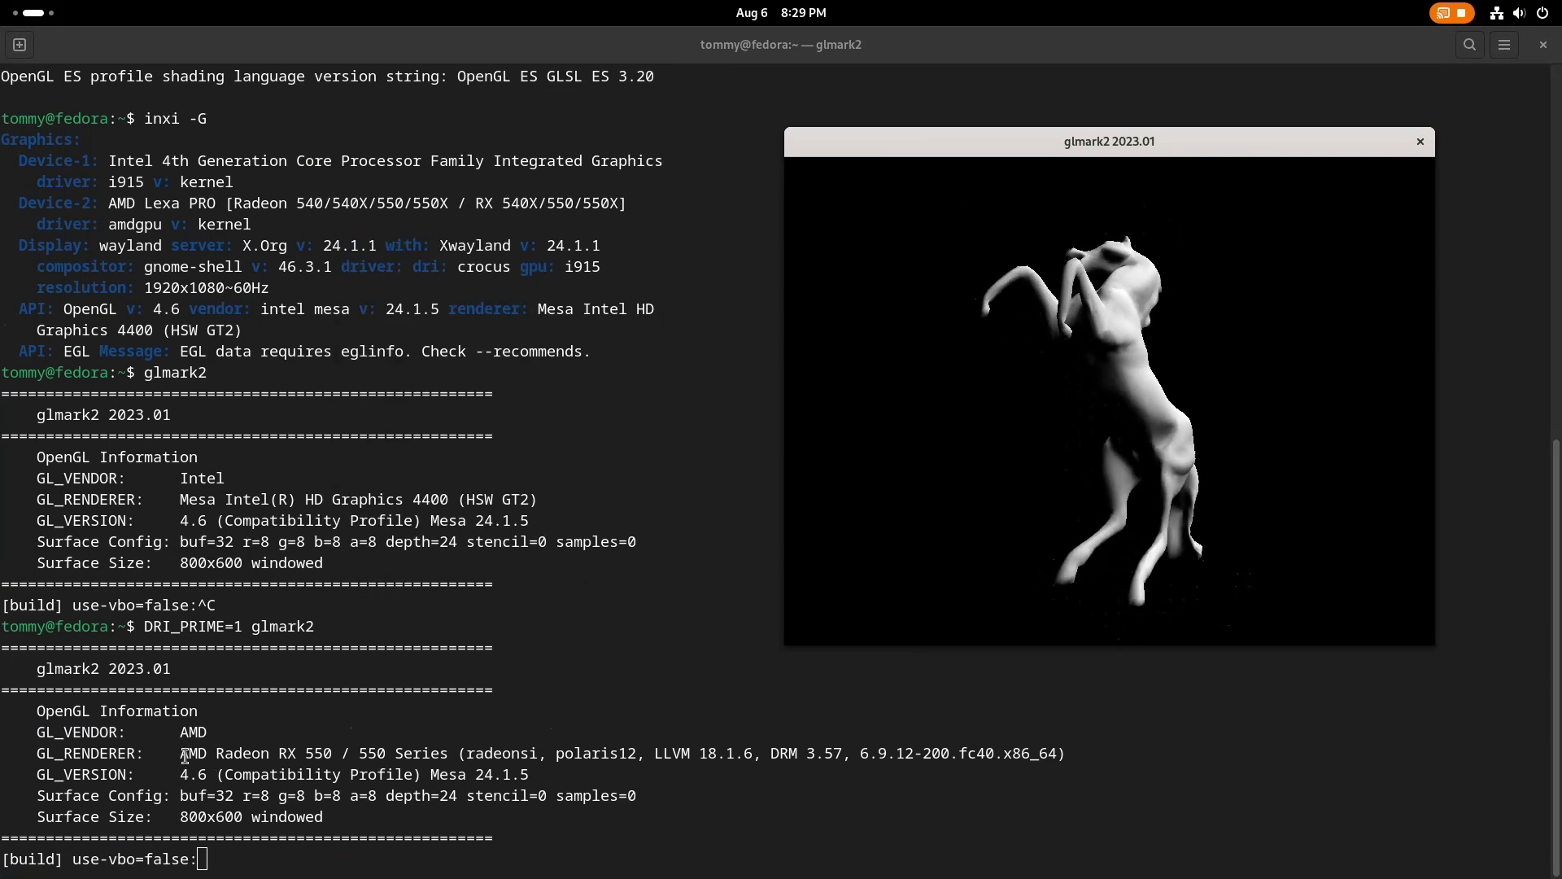
pyautogui.moveTo(184, 759); pyautogui.dragTo(1066, 758)
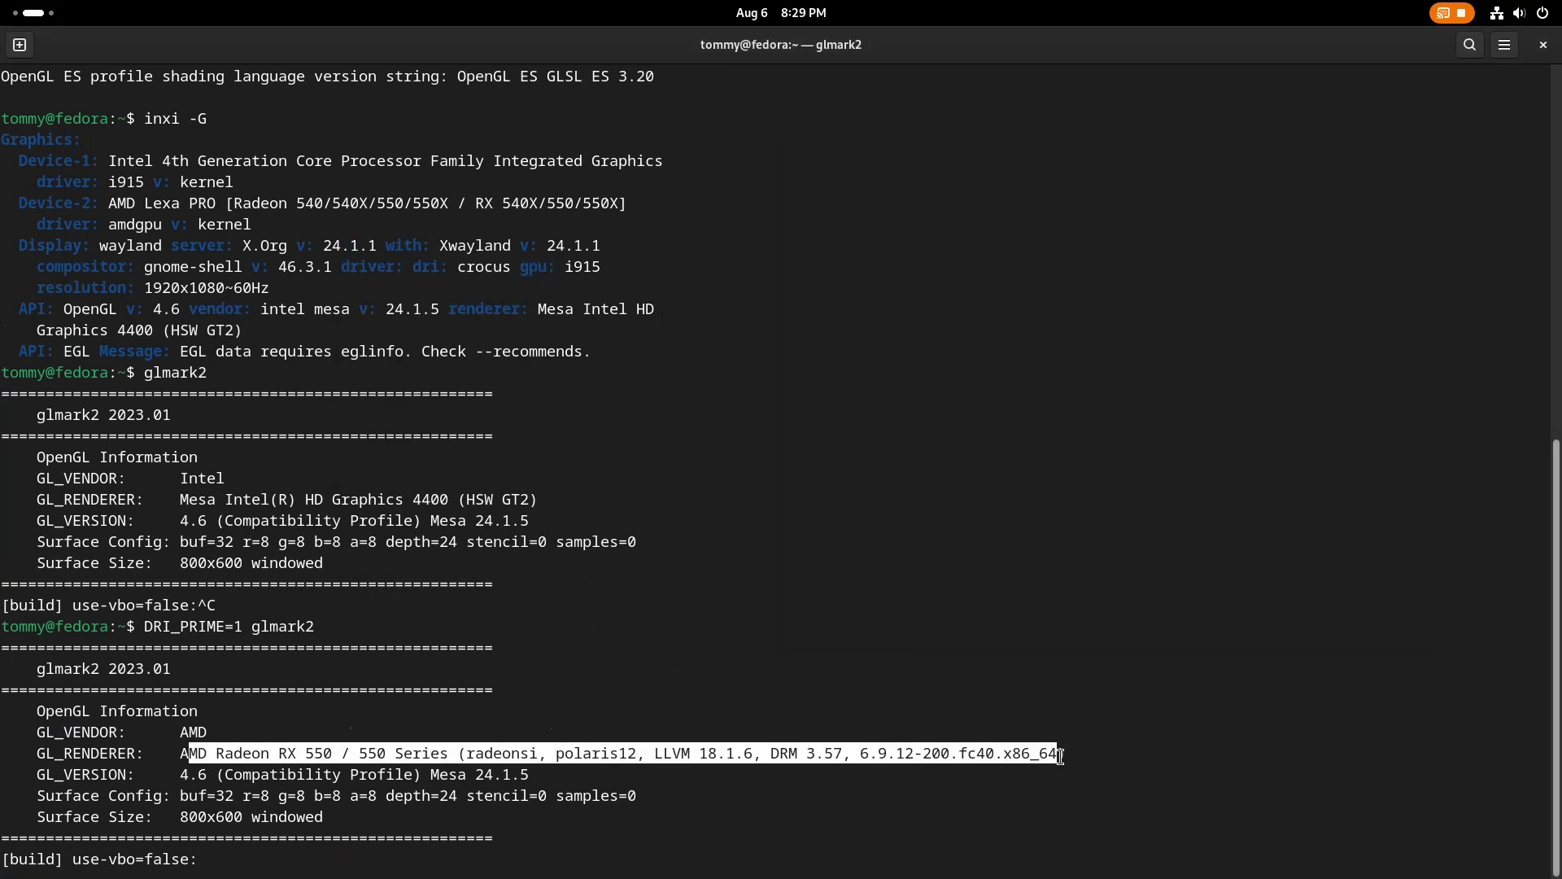
pyautogui.click(236, 737)
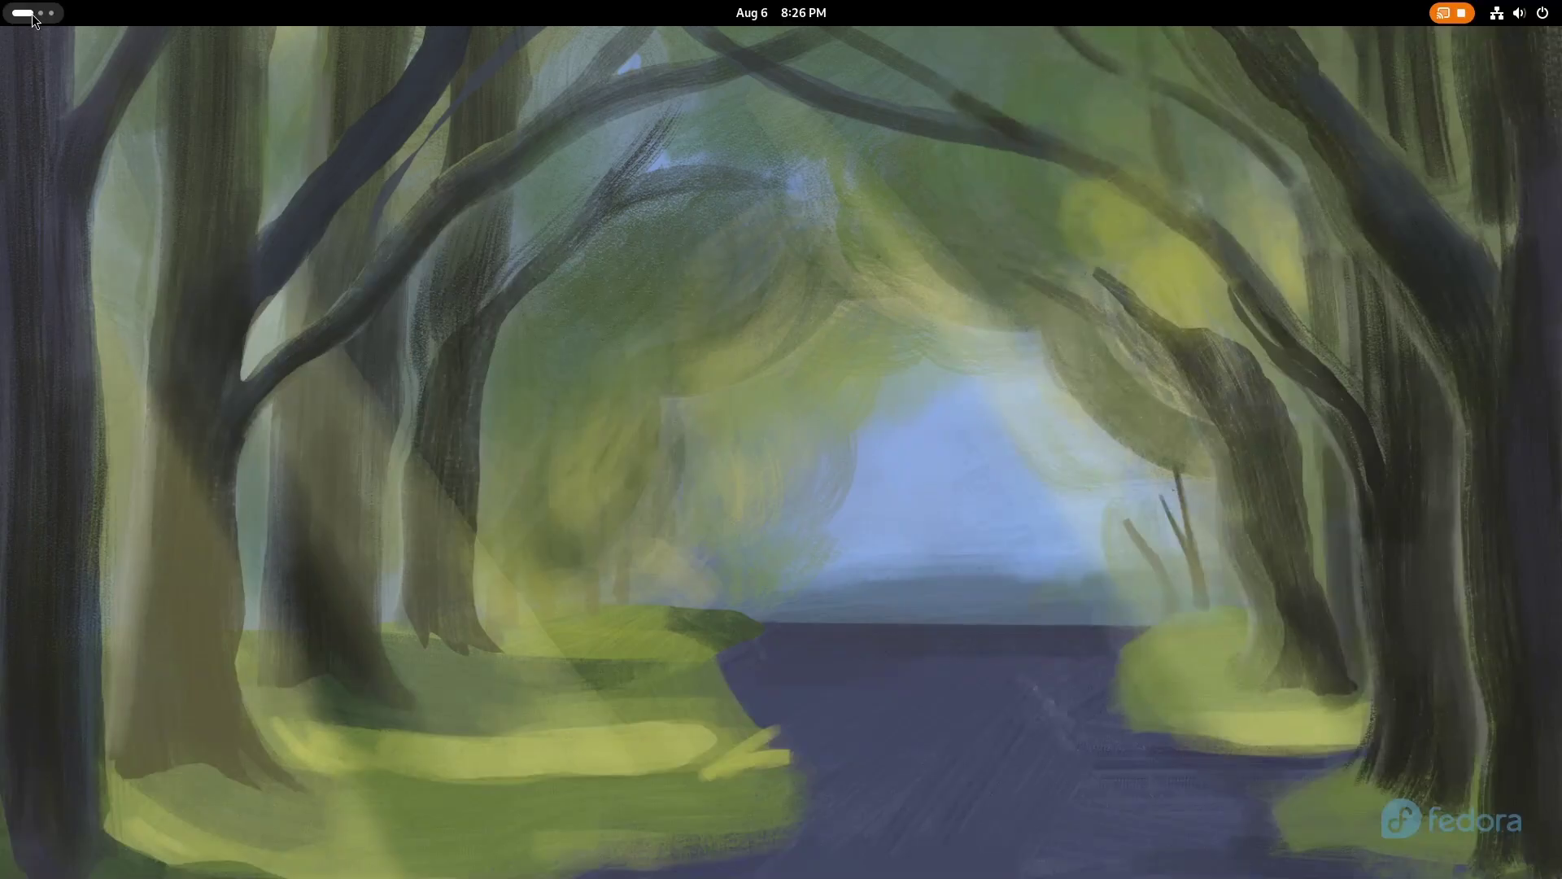
# - Show Firefox's Launch using Discrete Graphics Card option, then begin the sudo dnf install rocm-smi command
pyautogui.click(32, 13)
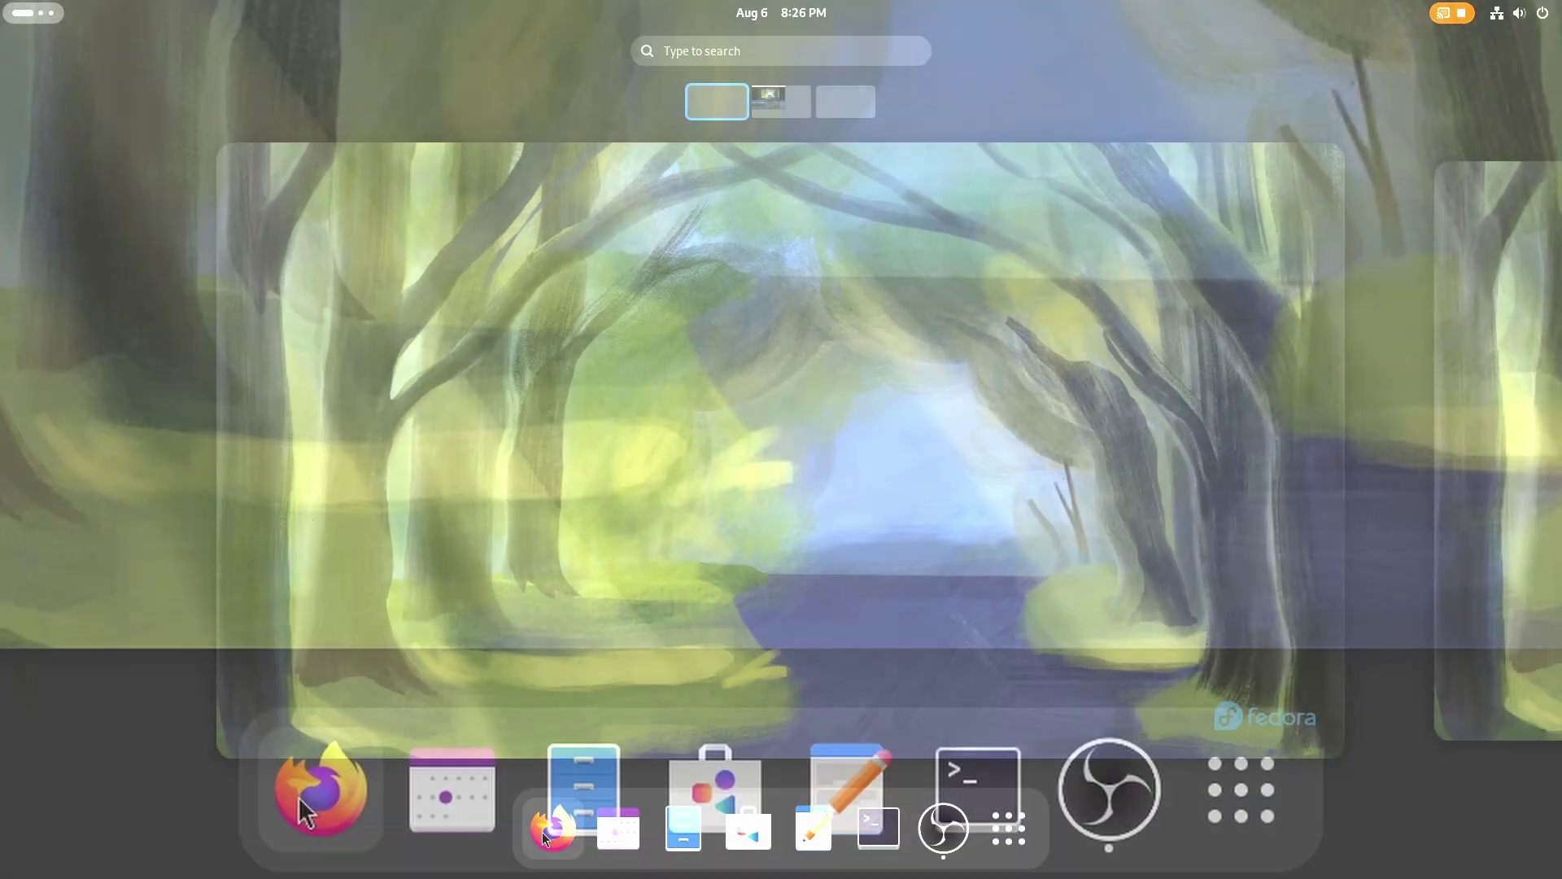
pyautogui.rightClick(554, 828)
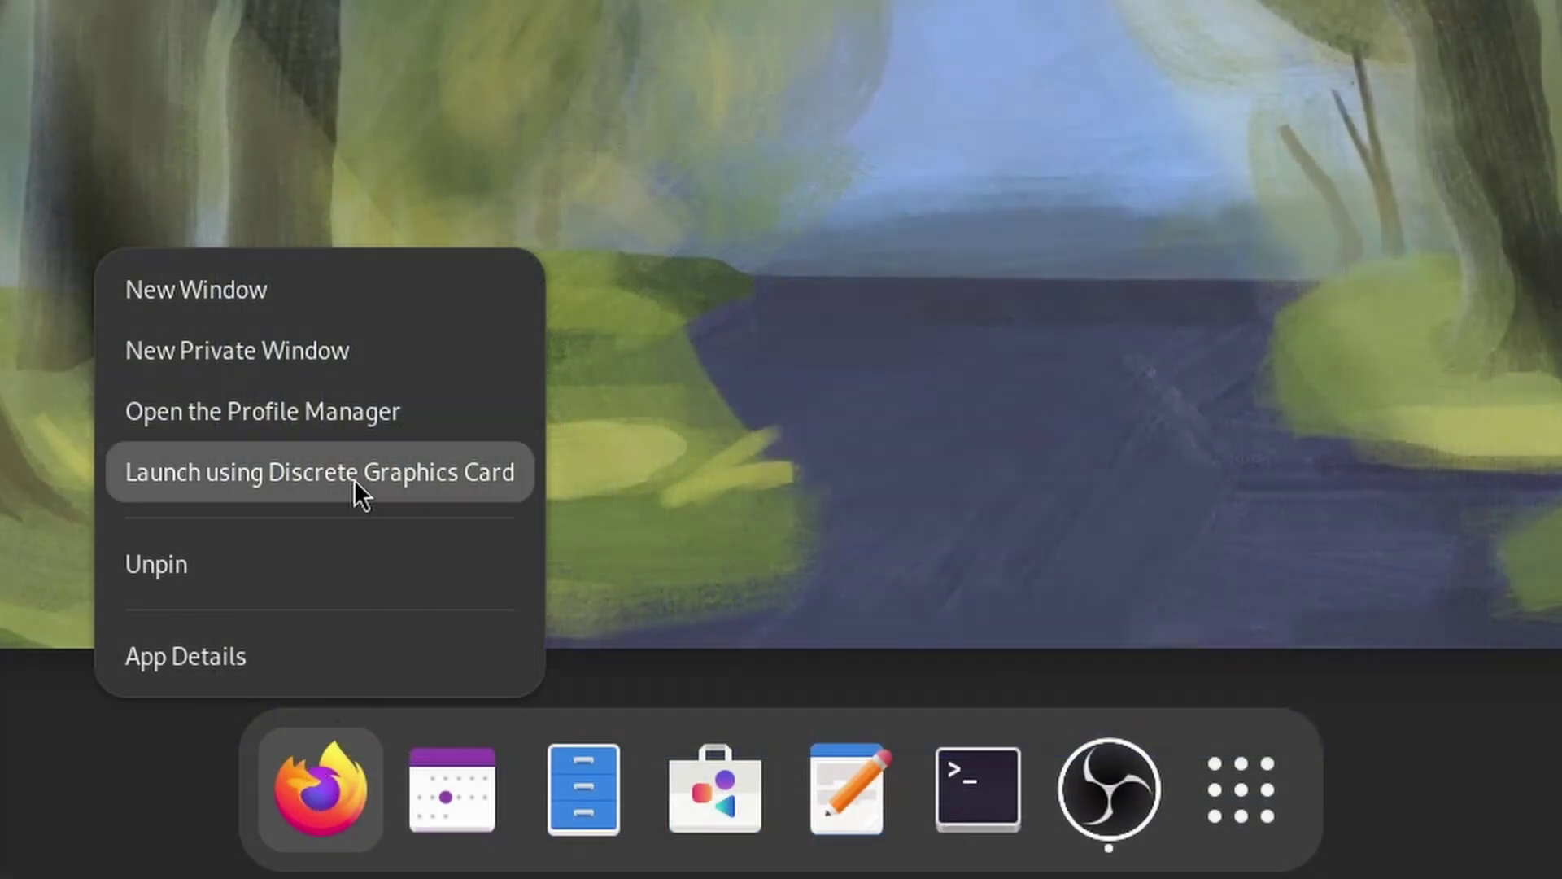
pyautogui.write('s')
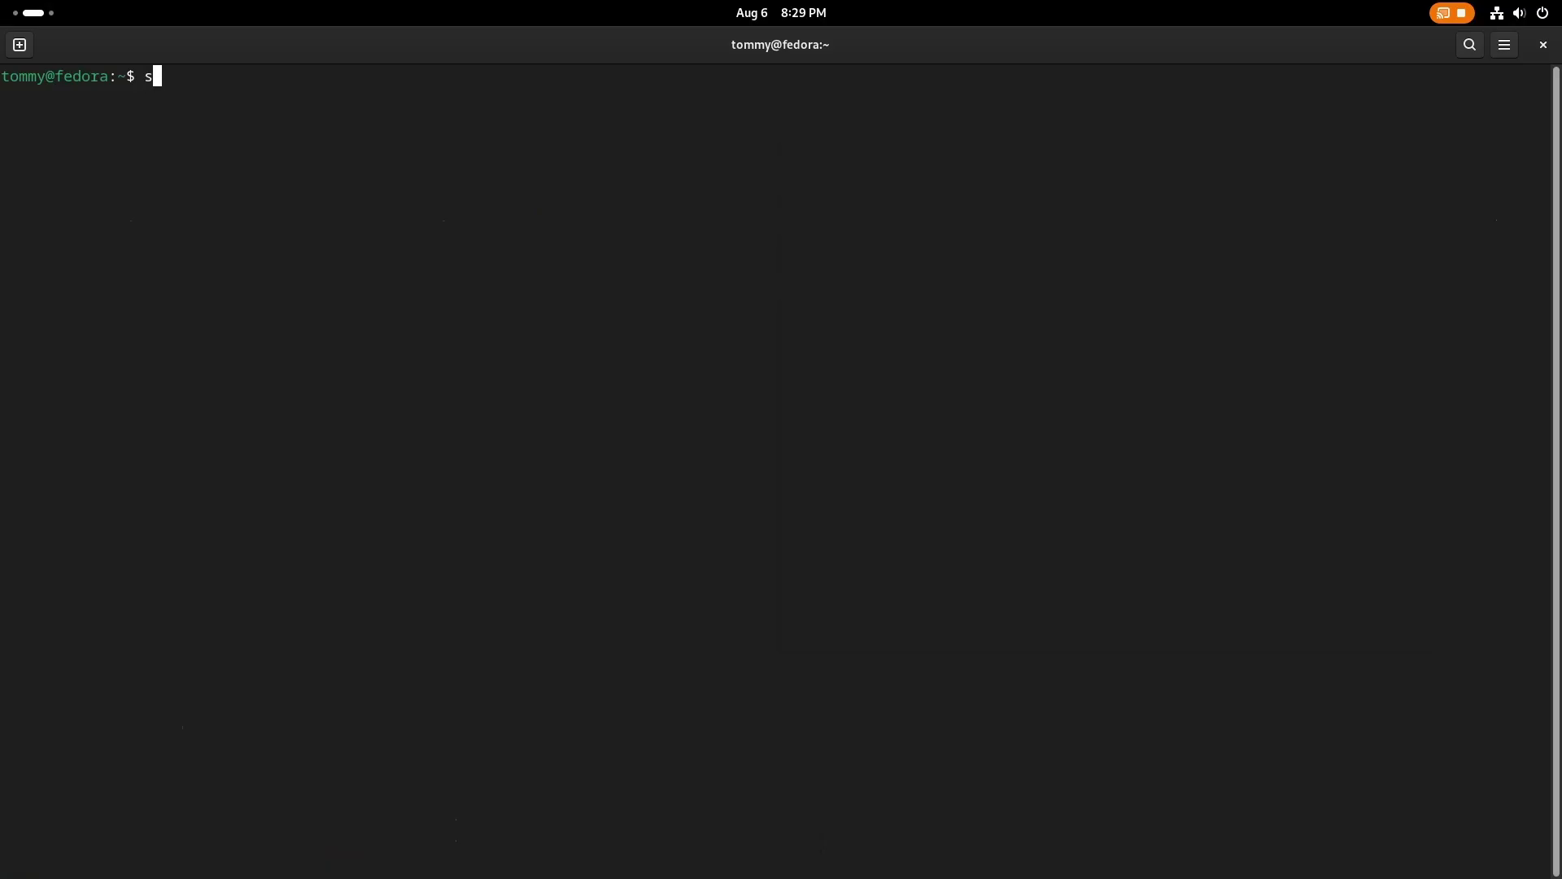
pyautogui.write('udo dnf install roc')
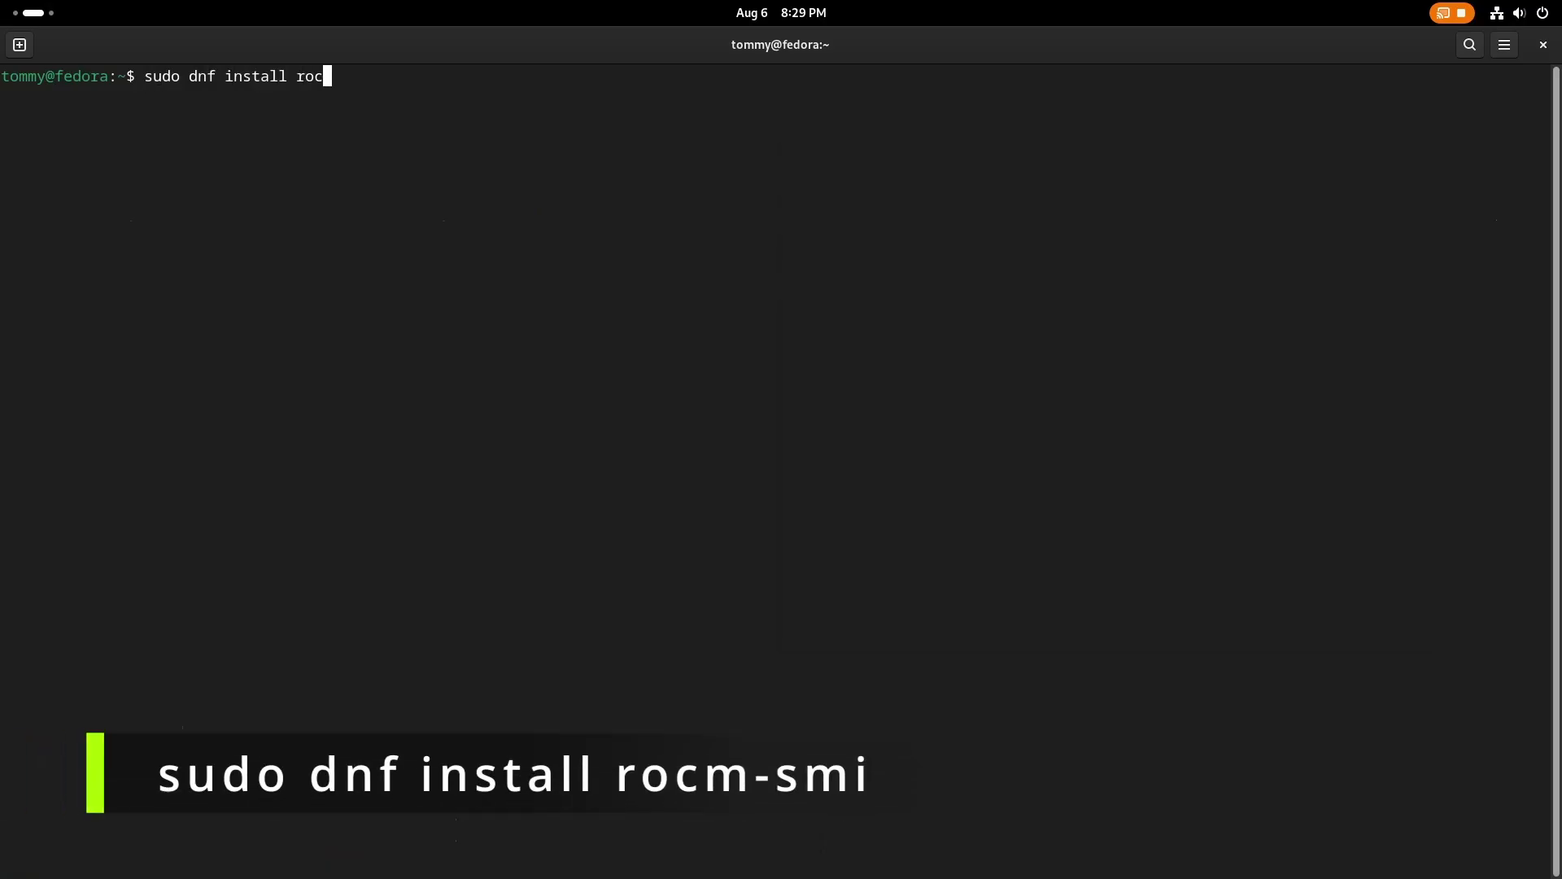
pyautogui.write('m-smi')
# - Install rocm-smi with dnf, answering y to the confirmation prompt
pyautogui.press('Return')
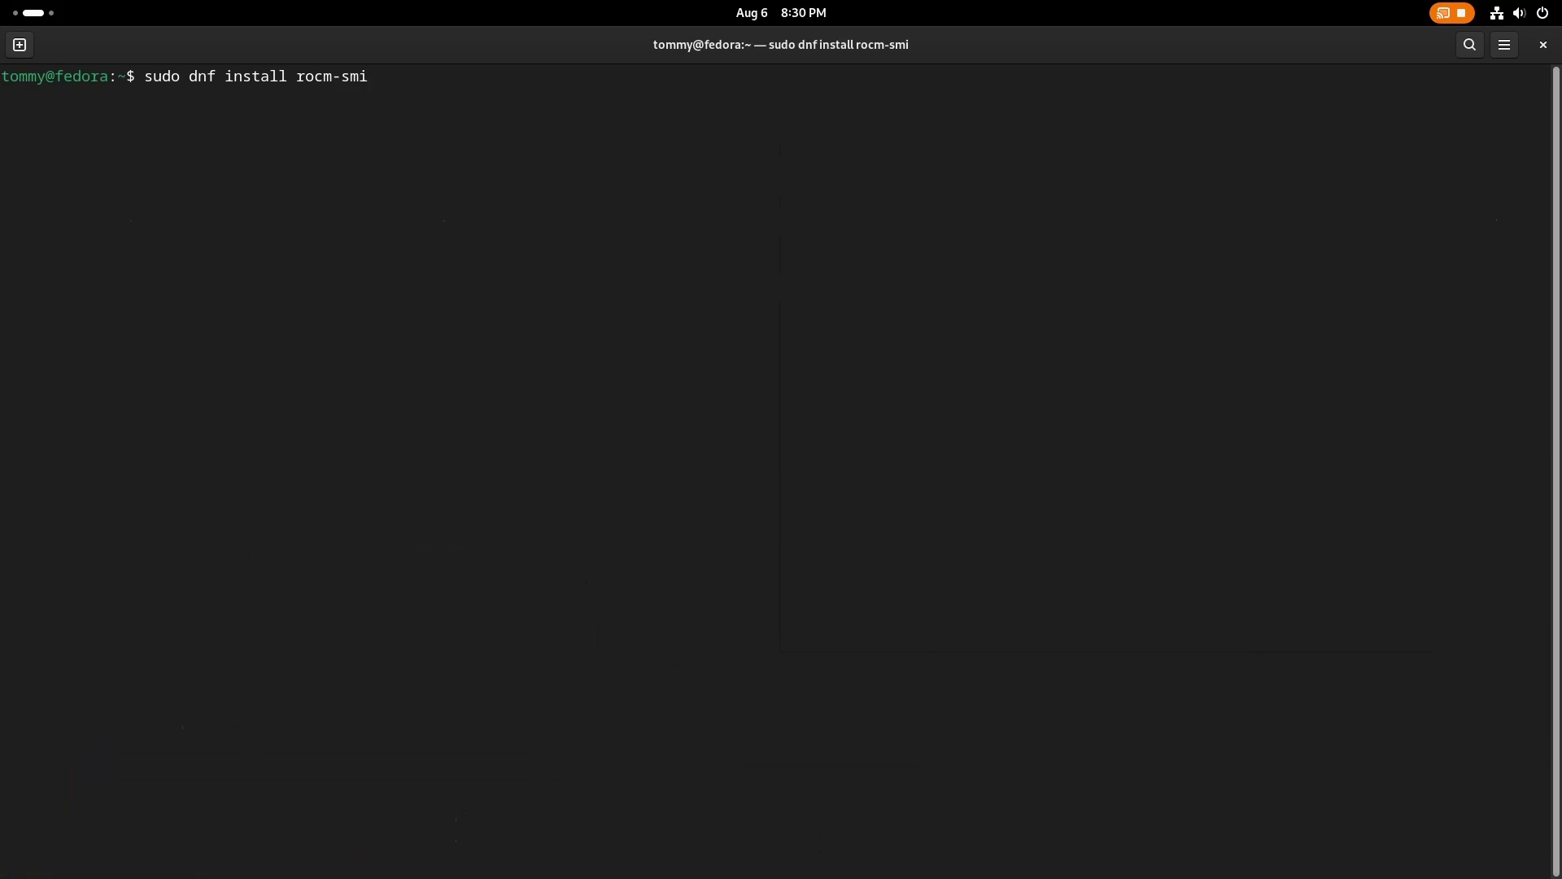
pyautogui.write('y')
pyautogui.press('Return')
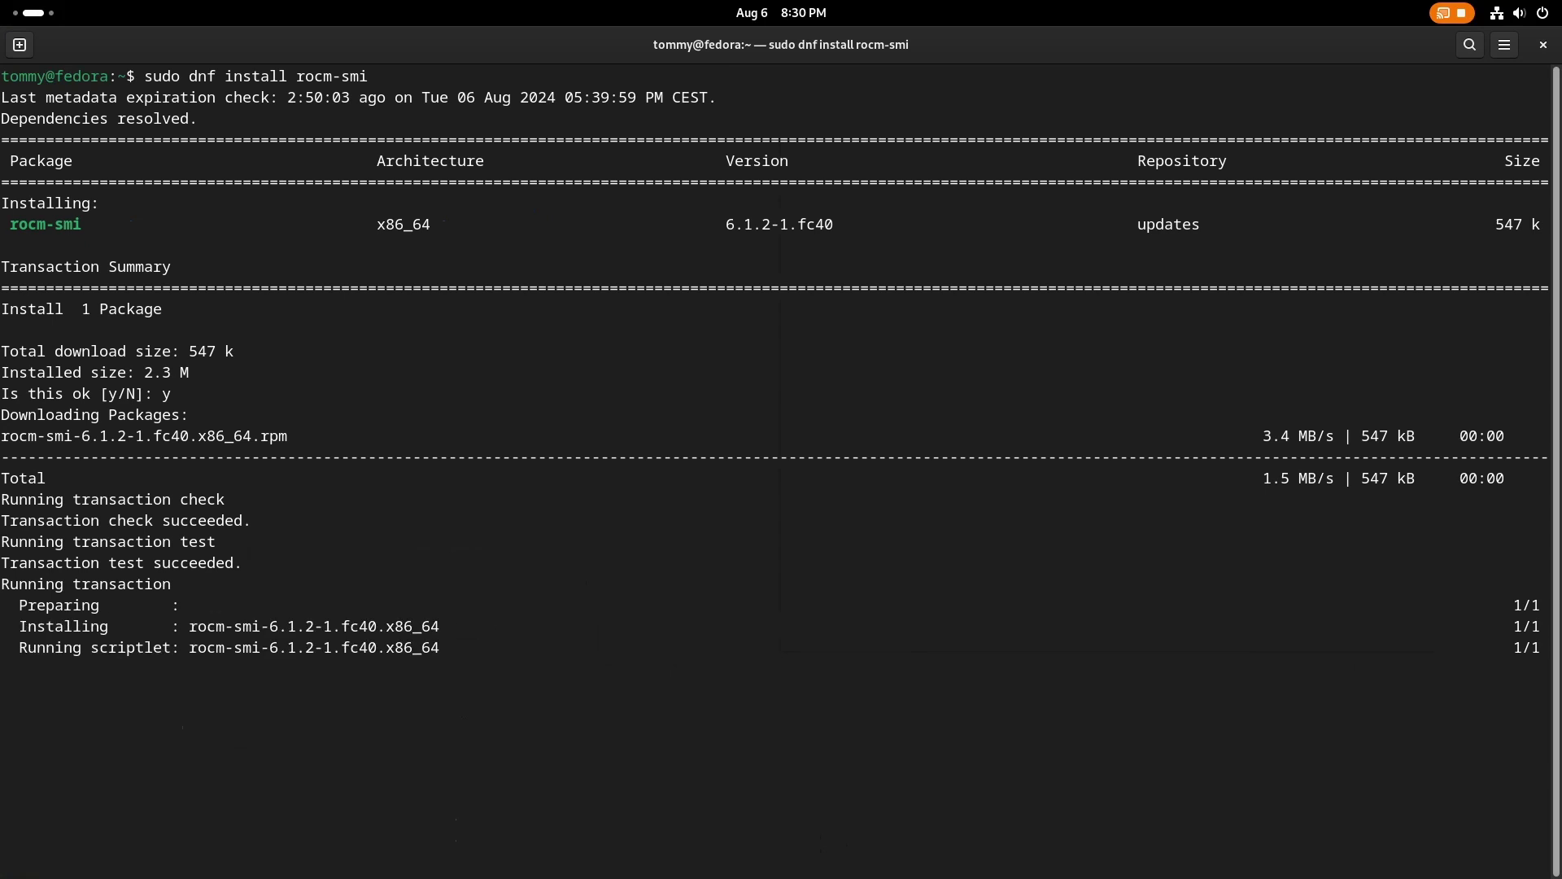
# - Run rocm-smi on a cleared screen to show 0% GPU load, then enter the radeontop install command
pyautogui.hotkey('ctrl', 'l')
pyautogui.write('rocm-')
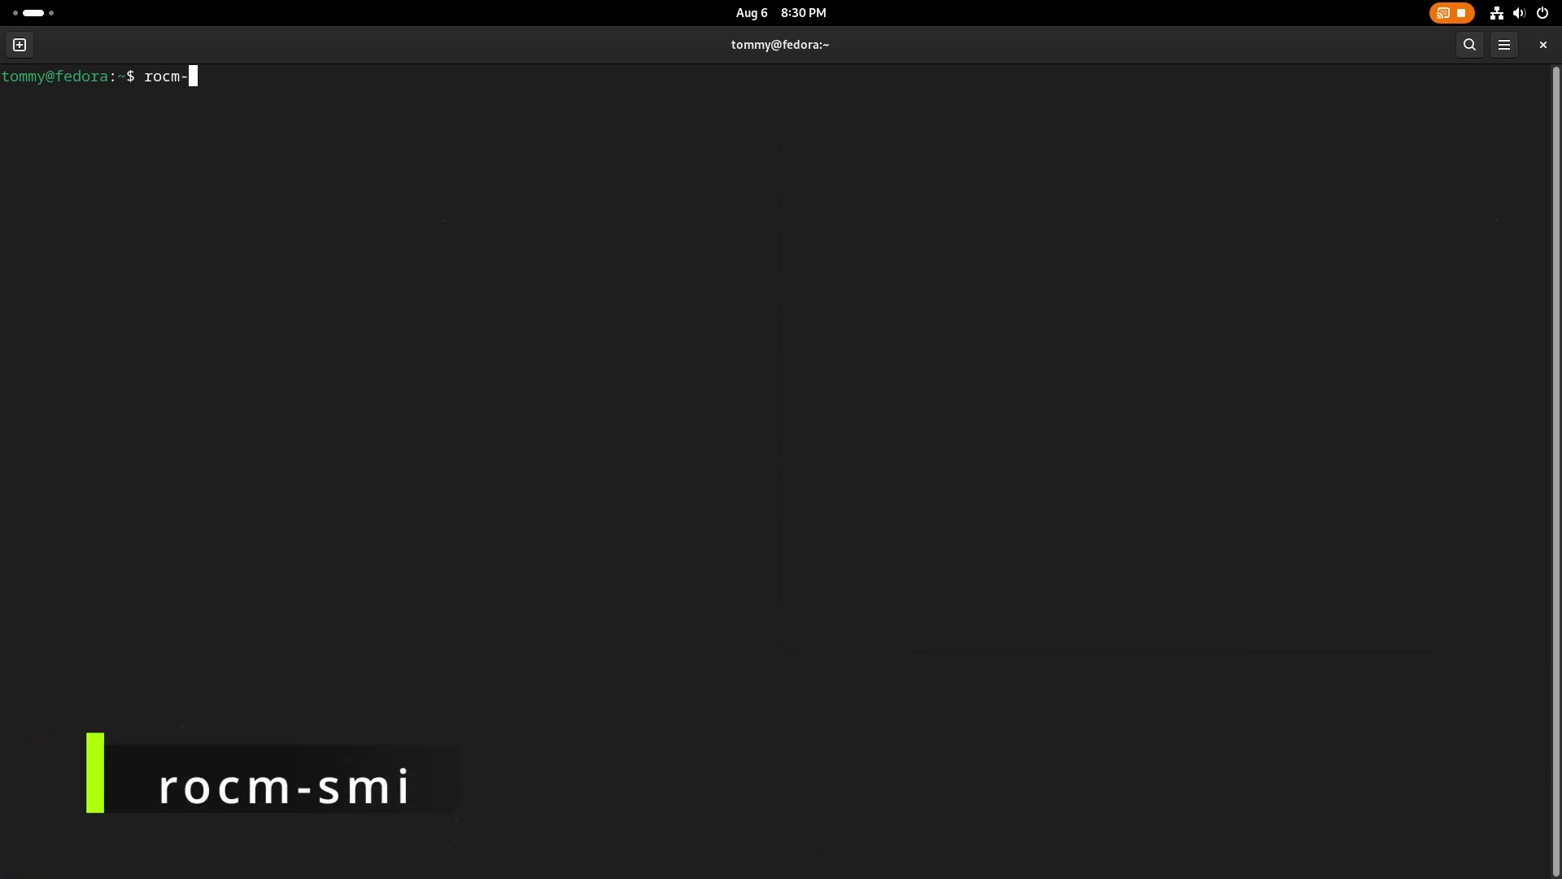
pyautogui.write('smi')
pyautogui.press('Return')
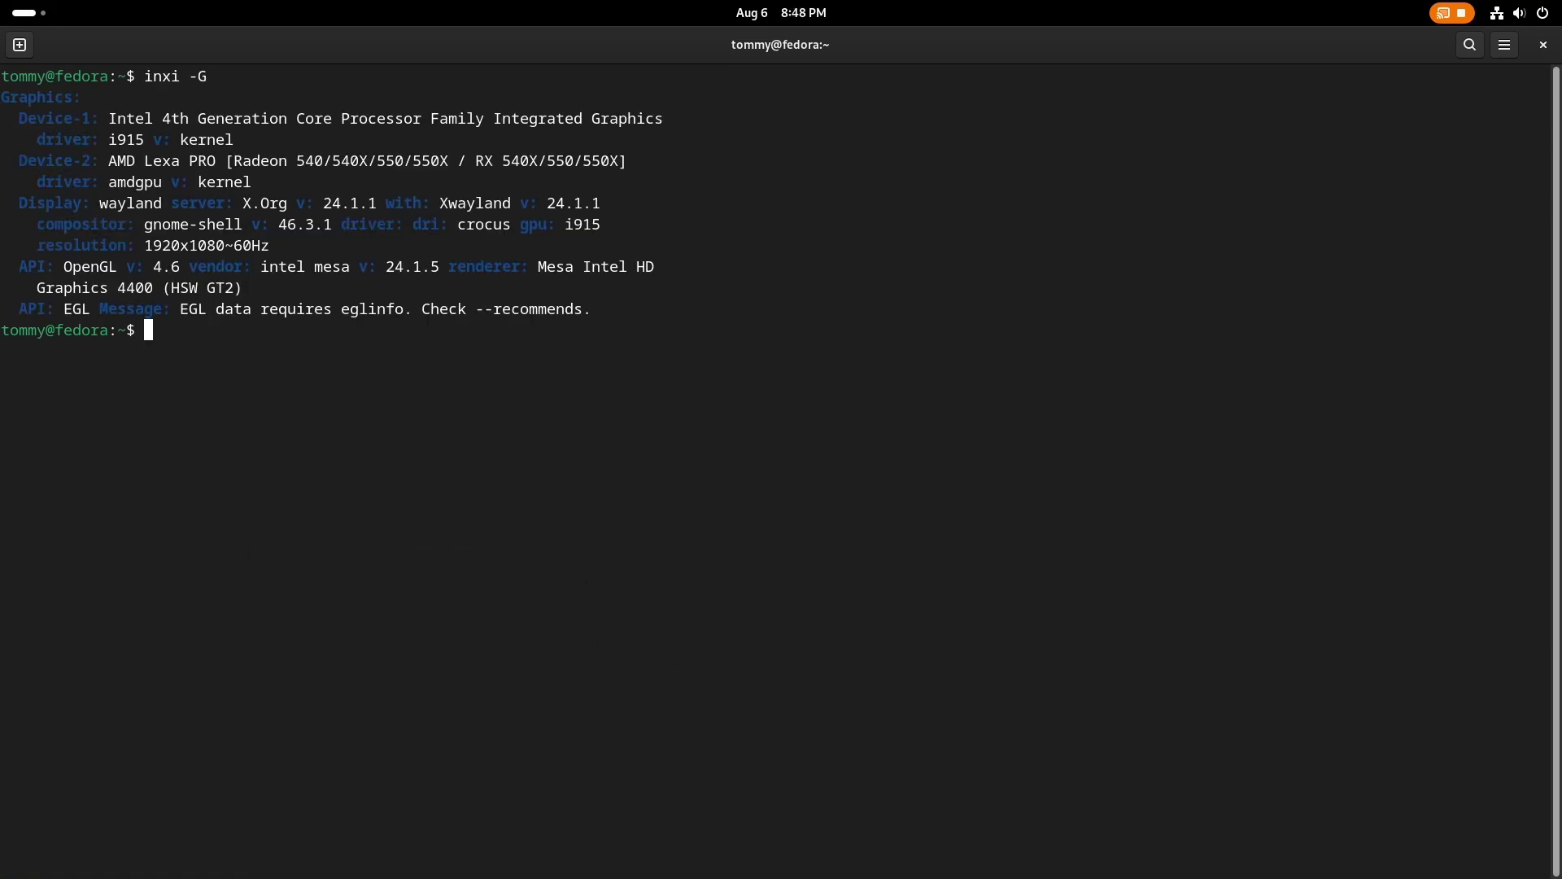
pyautogui.write('sudo dnf ')
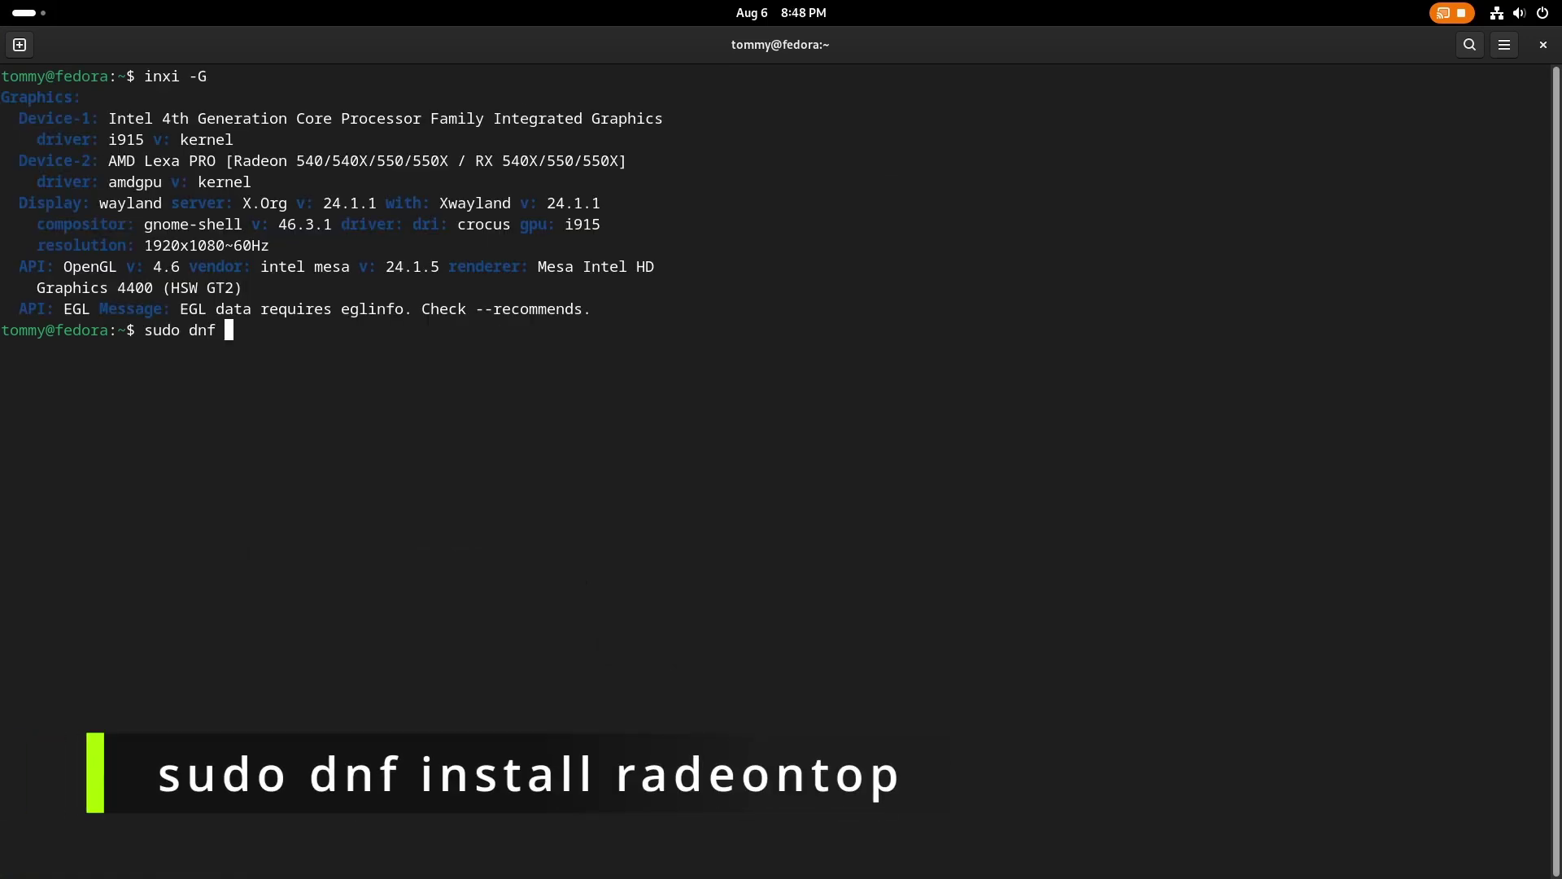
pyautogui.write('install radeontop')
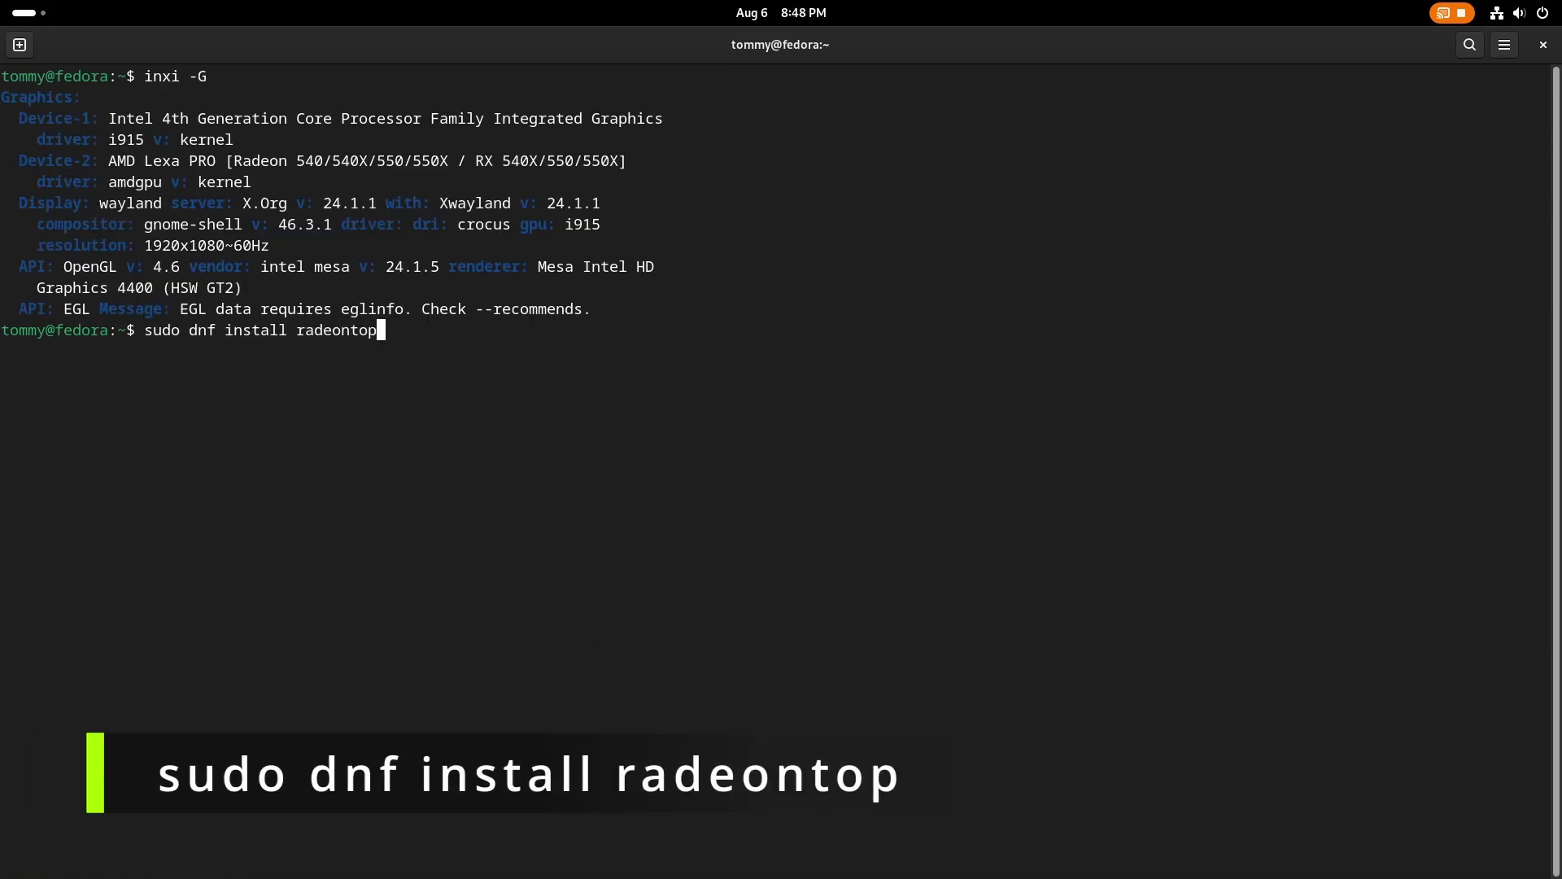
# - Install radeontop via dnf and launch it to monitor the POLARIS12 GPU
pyautogui.press('Return')
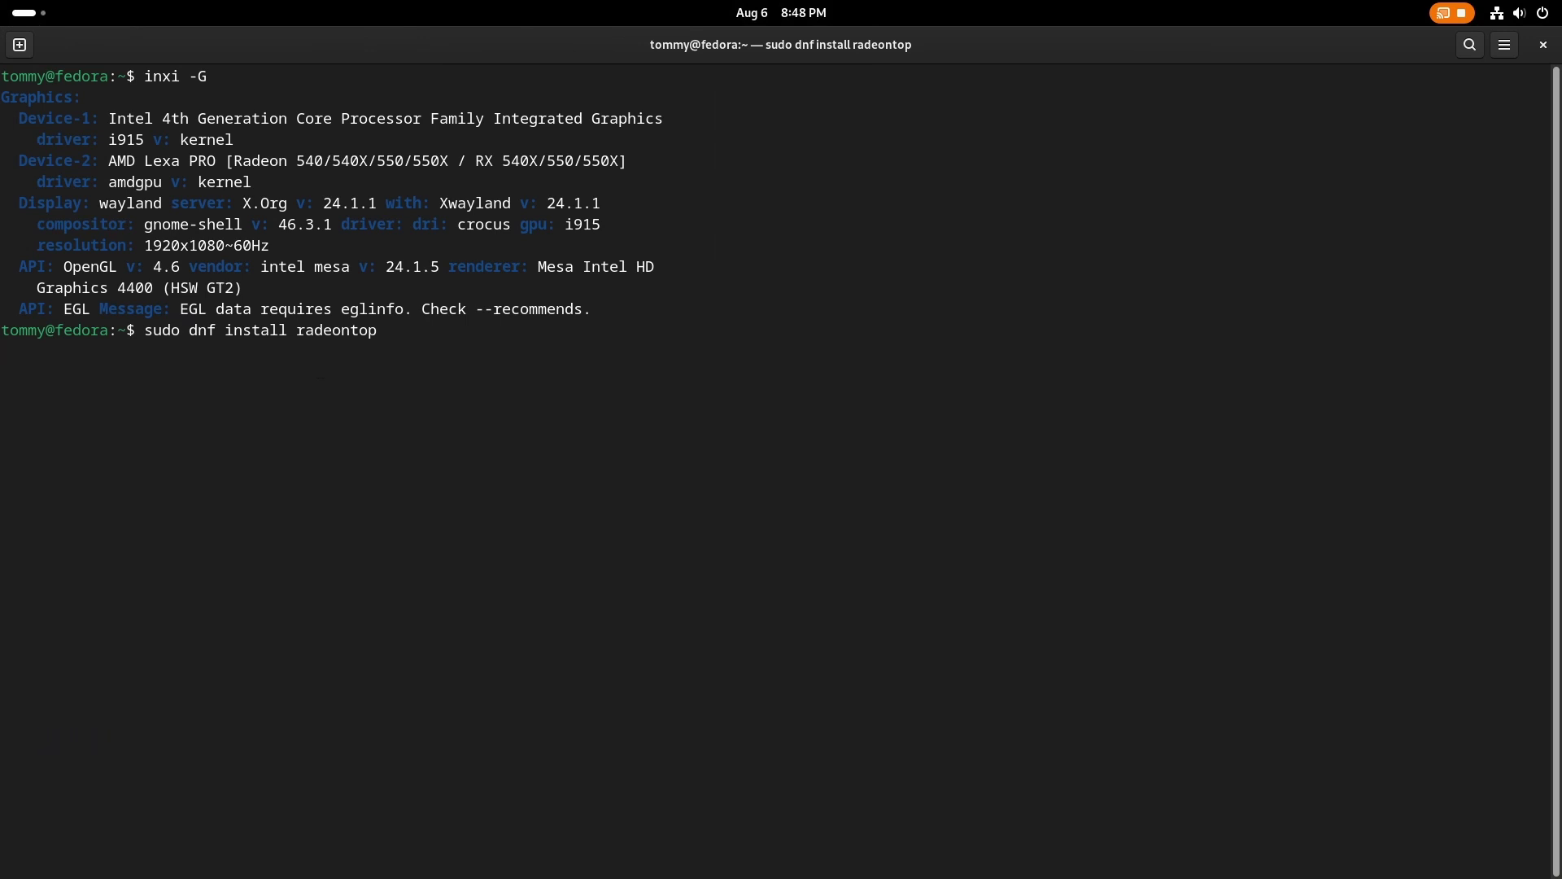
pyautogui.write('y')
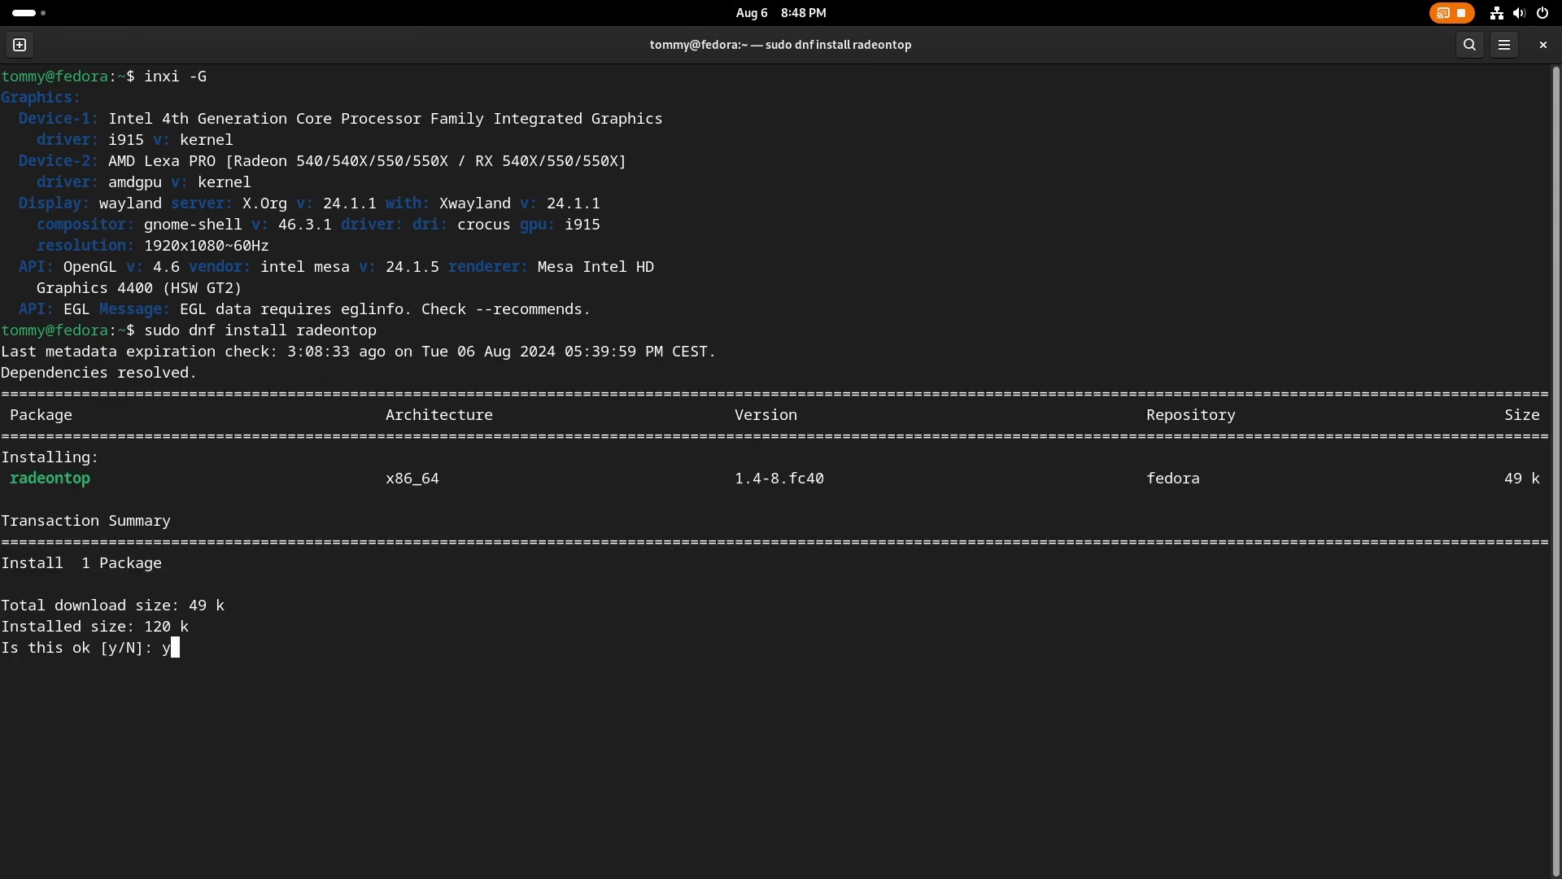
pyautogui.press('Return')
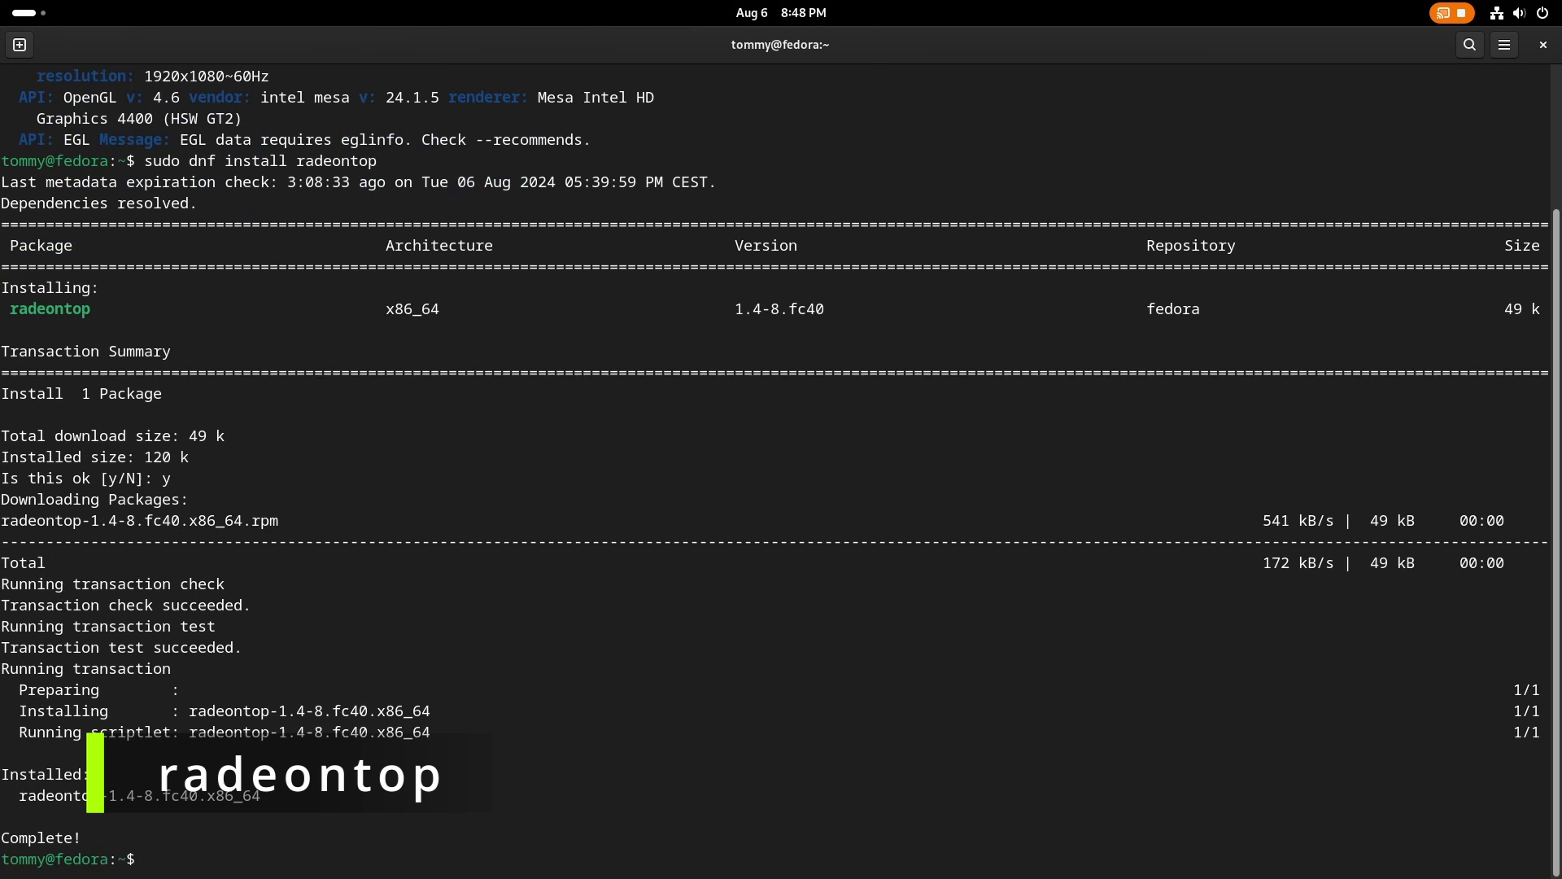
pyautogui.write('radeontop')
pyautogui.press('Return')
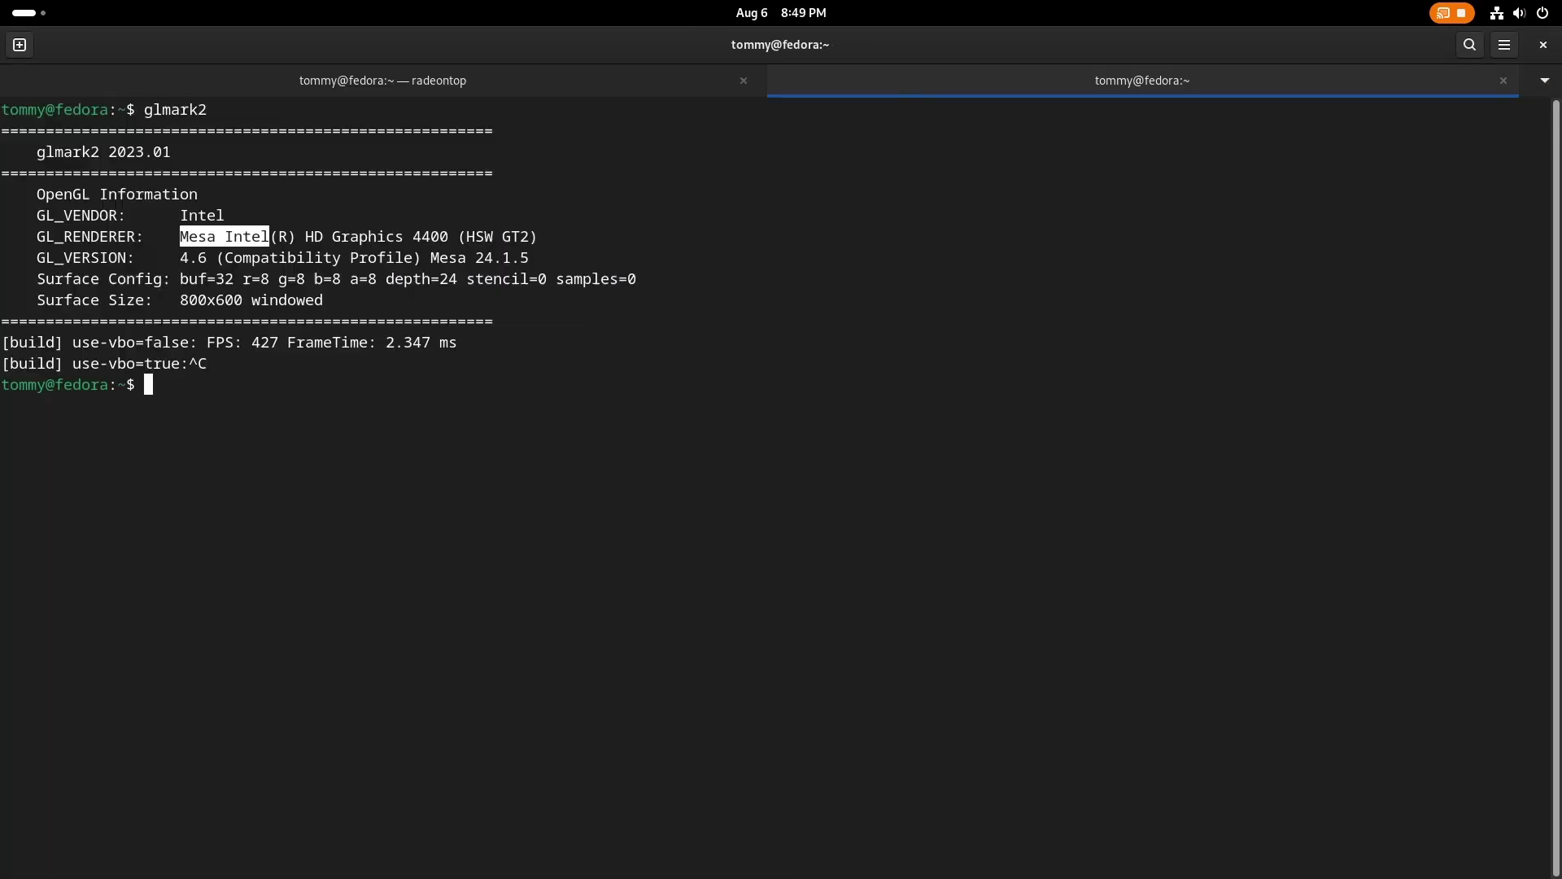
# - Run DRI_PRIME=1 glmark2 in a second session and watch radeontop reach 30.83% graphics pipe load
pyautogui.write('DR')
pyautogui.write('I_PRIME=1 glmark2')
pyautogui.press('Return')
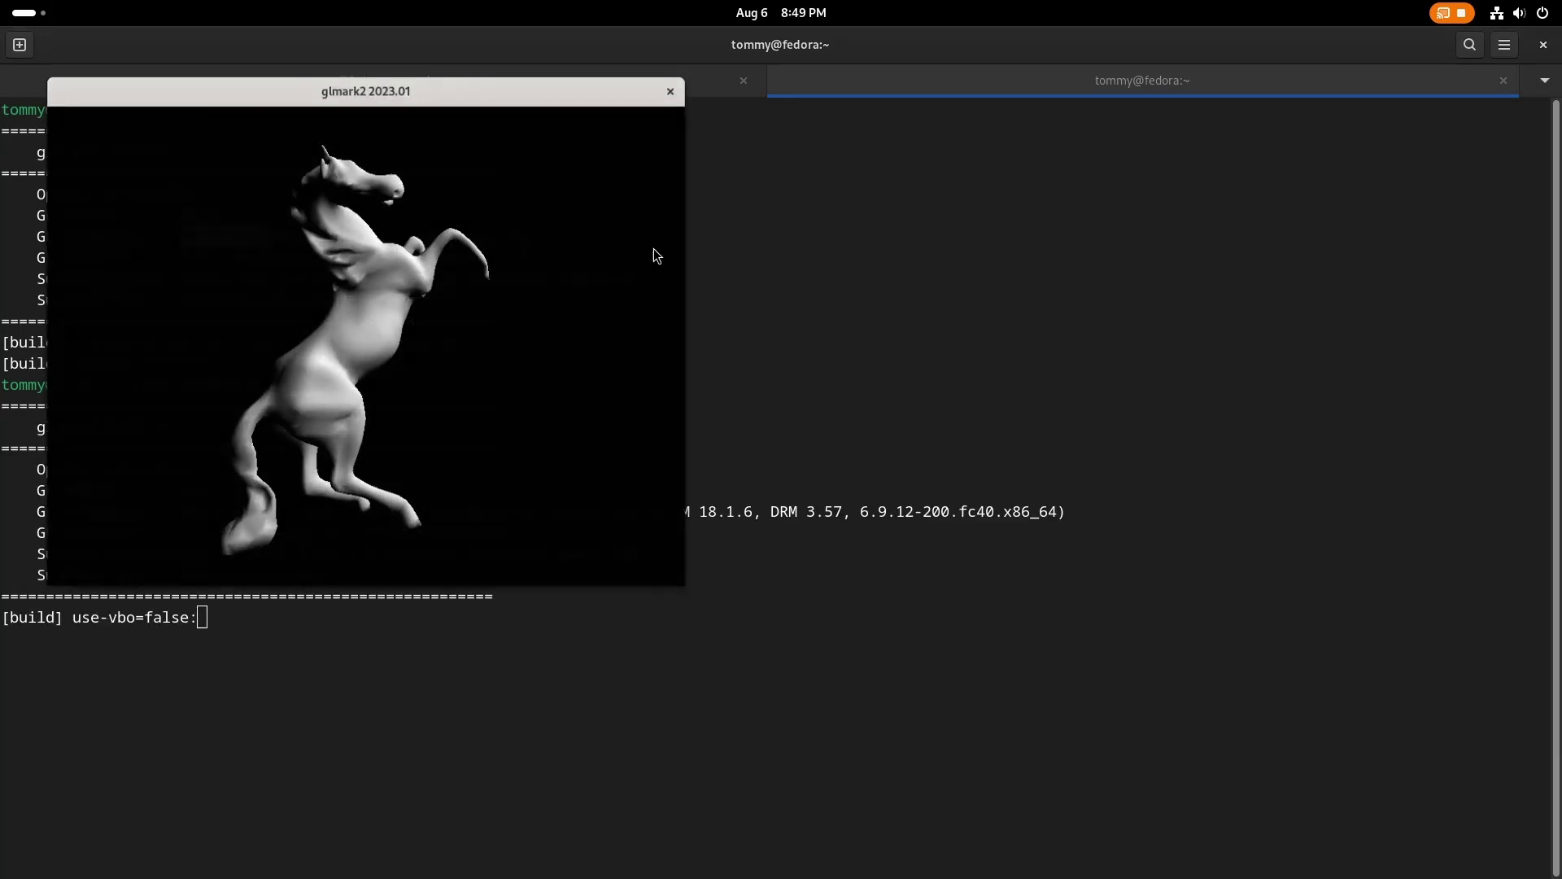
pyautogui.moveTo(508, 80); pyautogui.dragTo(1106, 185)
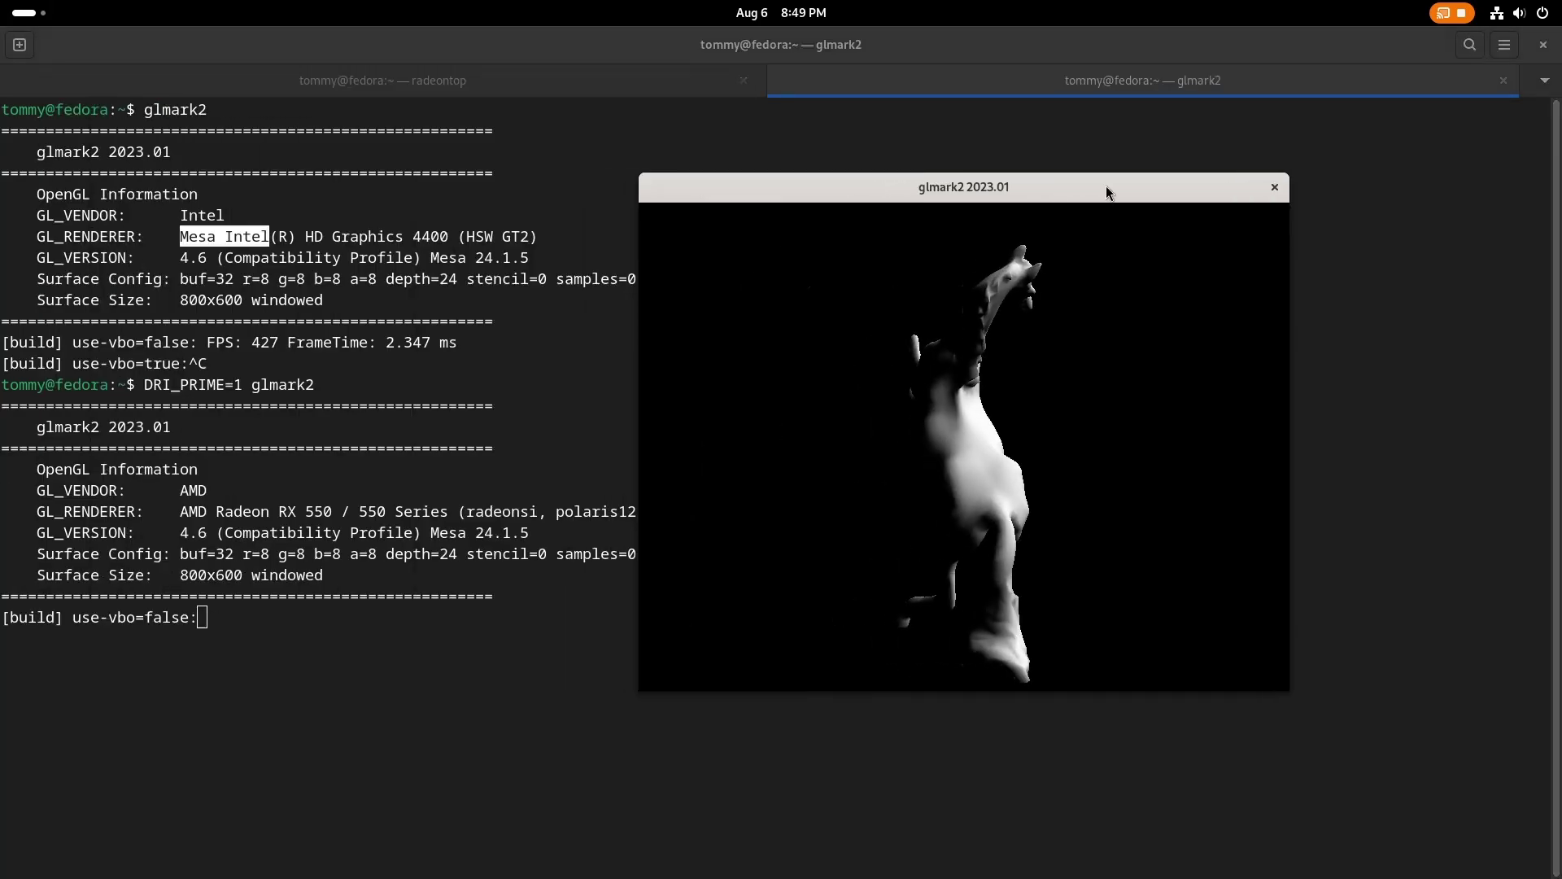
pyautogui.moveTo(180, 511); pyautogui.dragTo(448, 512)
pyautogui.click(397, 89)
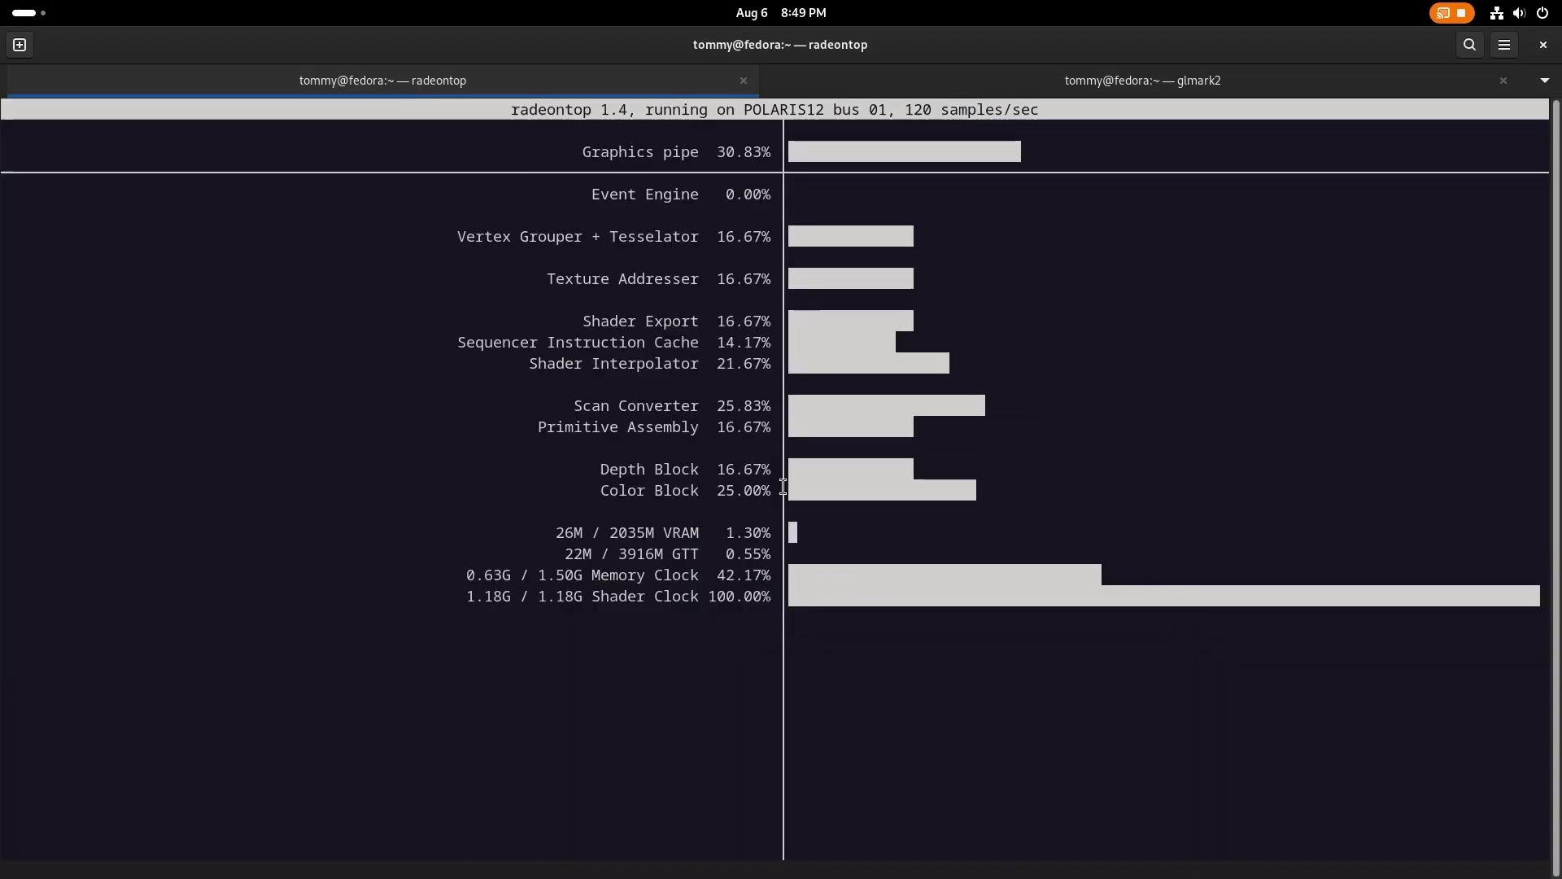